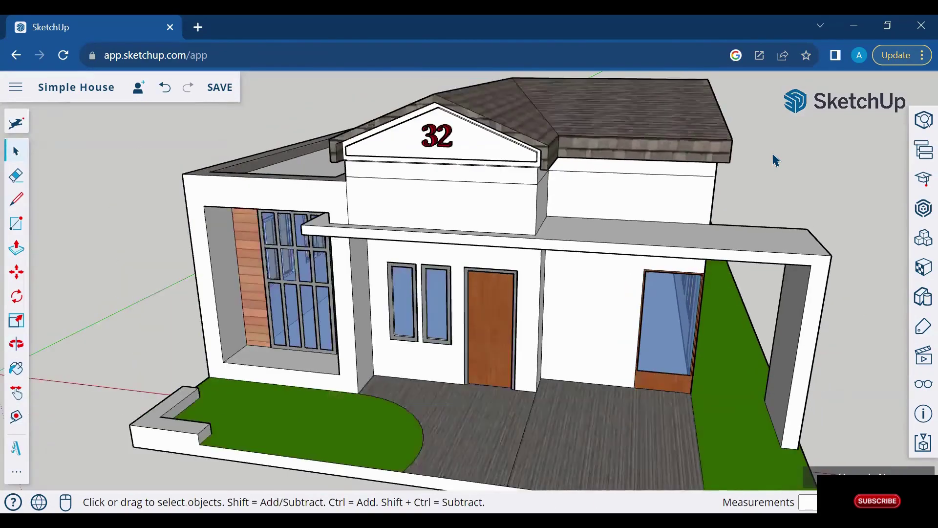
Step: Orbit and pan around the finished Simple House model, save it, then view another angle
left_click(16, 343)
mouse_move(190, 468)
left_mouse_down()
mouse_move(308, 435)
mouse_move(46, 448)
mouse_move(207, 455)
mouse_move(117, 439)
mouse_move(454, 450)
mouse_move(325, 440)
mouse_move(484, 462)
mouse_move(363, 456)
mouse_move(258, 434)
mouse_move(163, 448)
mouse_move(317, 478)
mouse_move(440, 459)
mouse_move(521, 404)
mouse_move(594, 440)
mouse_move(770, 321)
mouse_move(661, 366)
mouse_move(611, 371)
left_mouse_up()
left_click(16, 394)
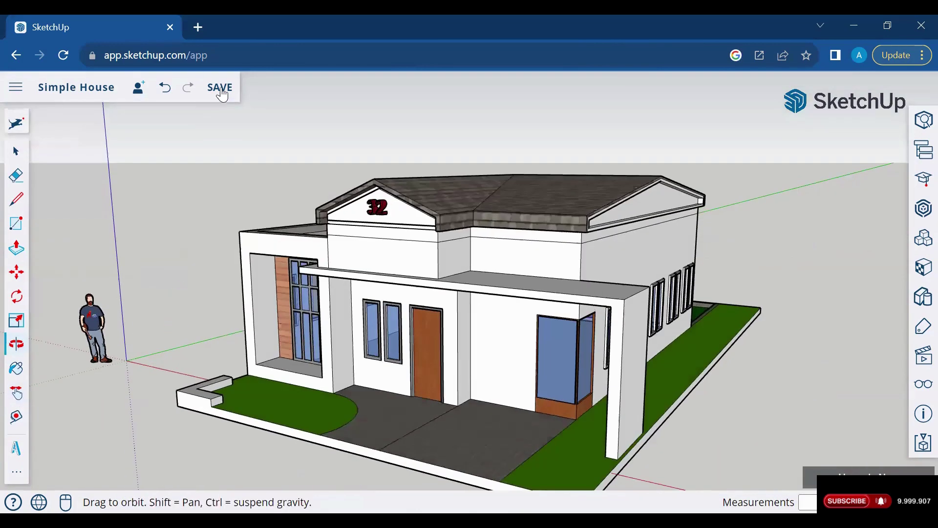
left_click(220, 87)
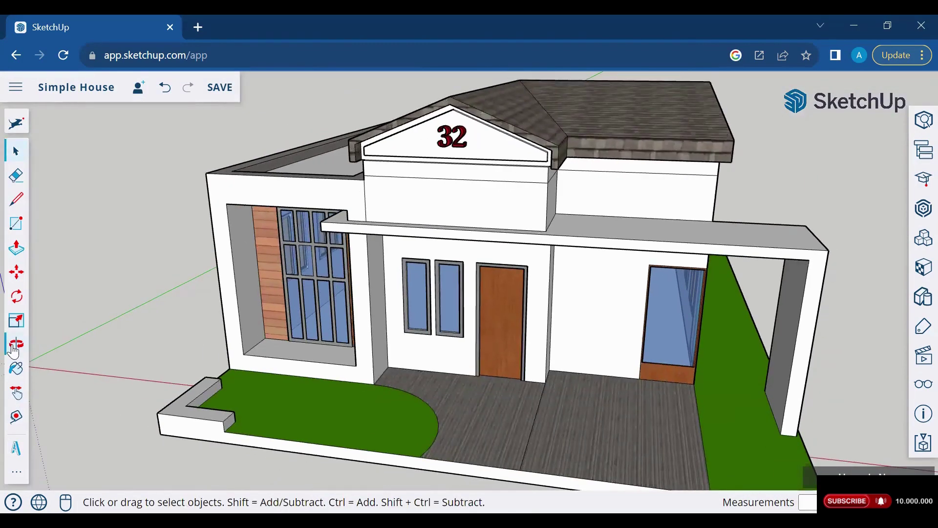
left_click(15, 350)
mouse_move(98, 443)
left_mouse_down()
mouse_move(142, 457)
mouse_move(269, 440)
mouse_move(102, 444)
mouse_move(247, 444)
mouse_move(156, 435)
left_mouse_up()
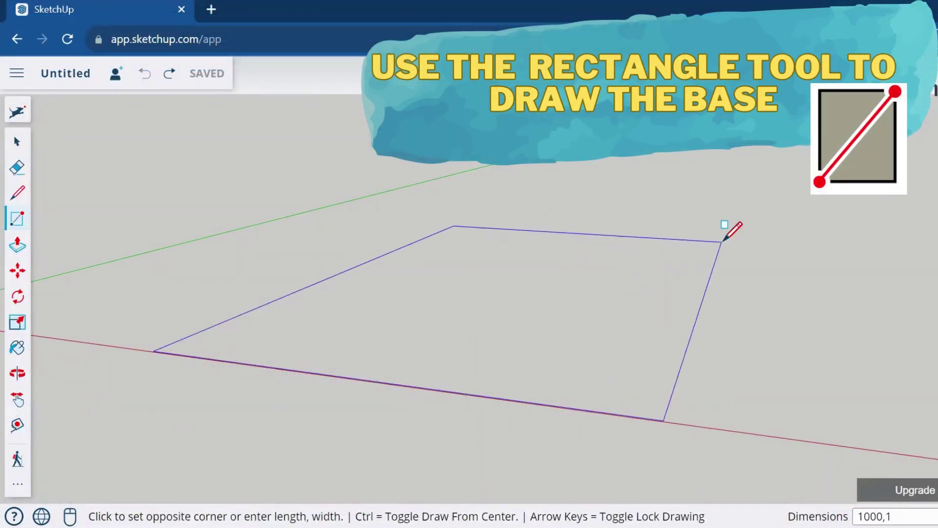
Step: Commit the 1000 × 1200 base rectangle on the ground
key("Return")
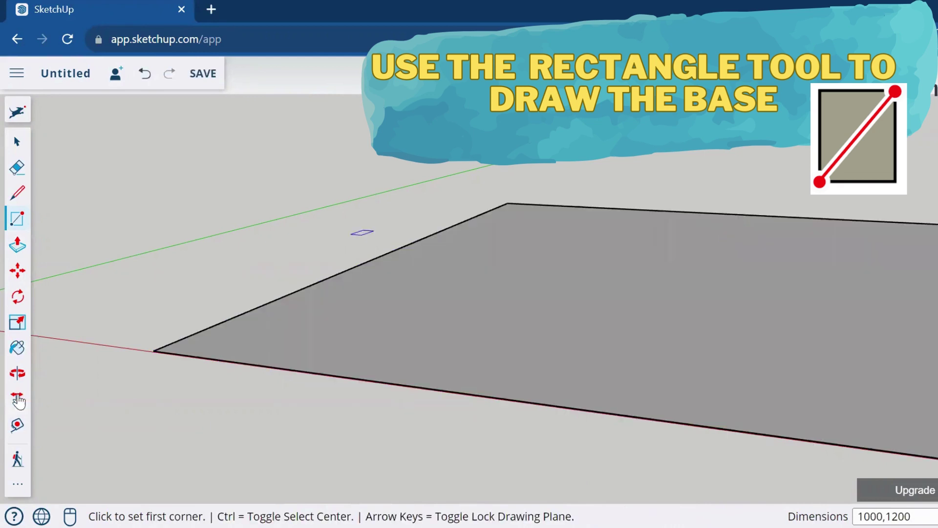
left_click(18, 401)
left_click_drag(348, 390, 205, 383)
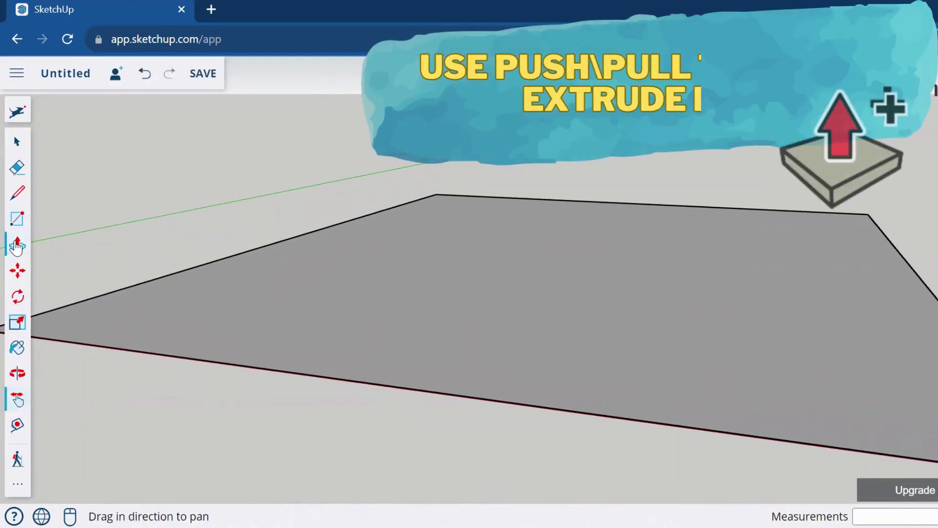
Step: Extrude the base rectangle upward into a 5 cm slab
left_click(16, 244)
left_click(402, 360)
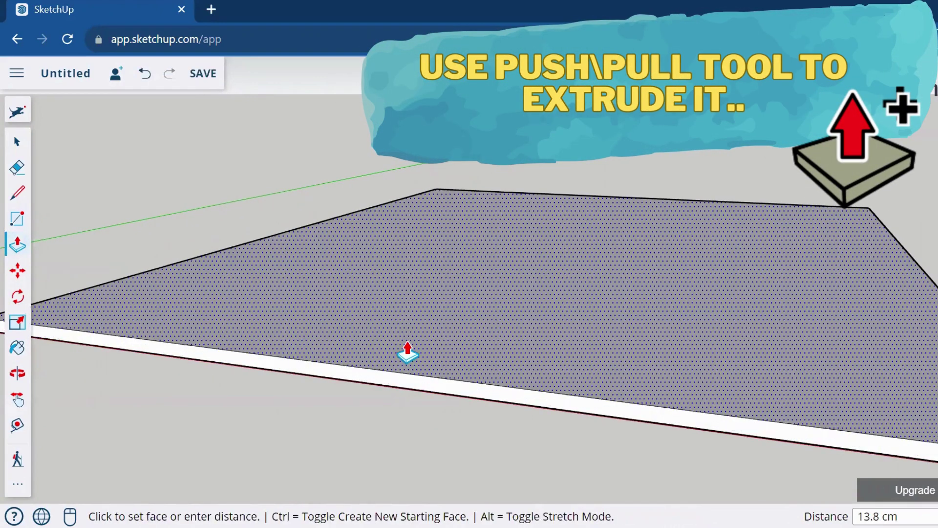
key("Return")
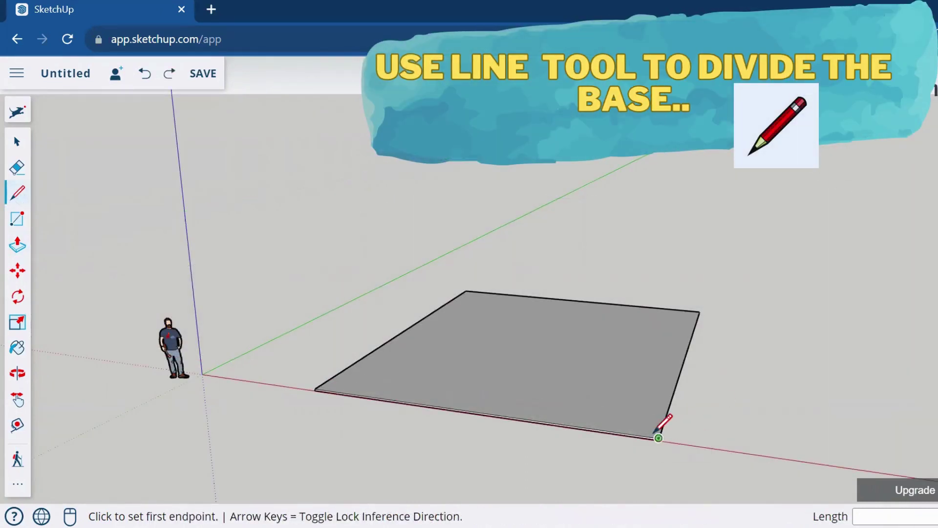
Step: Draw 150 cm offset lines from the base's front-right corner and right edge
left_click(659, 438)
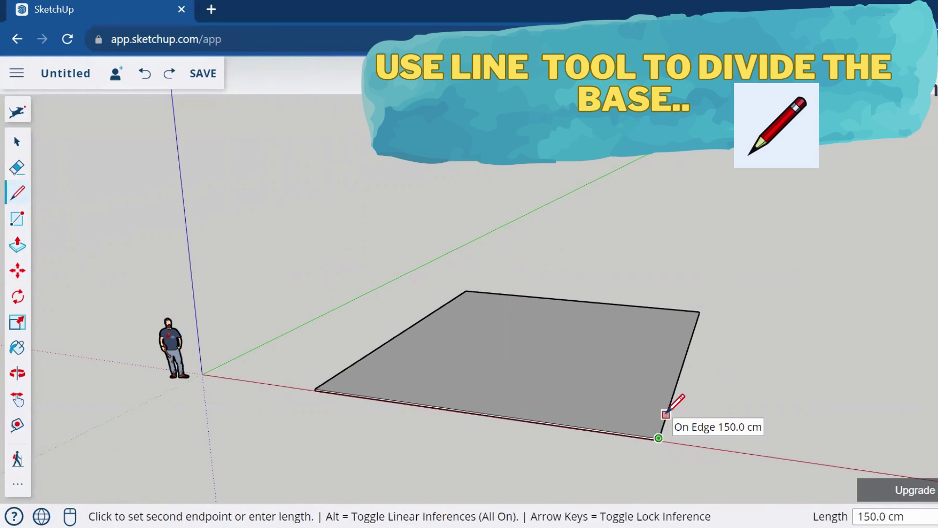
type("150")
key("Return")
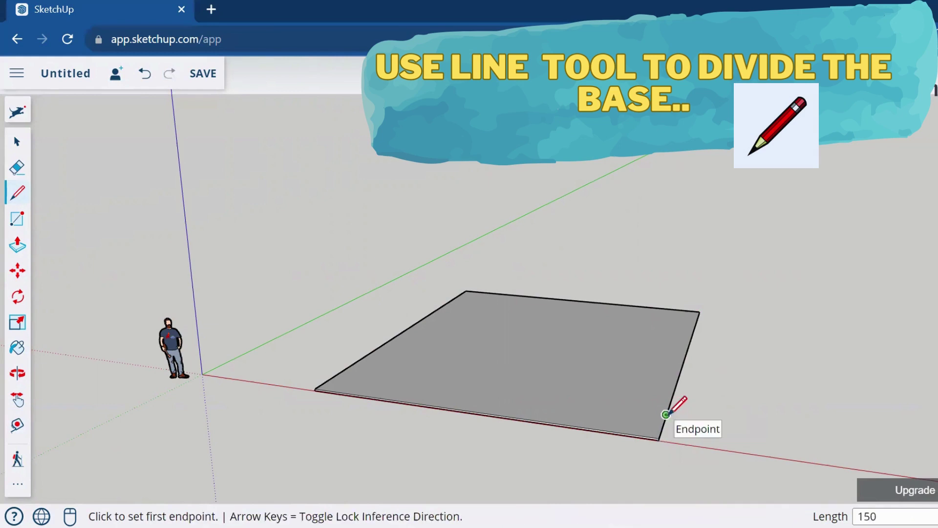
left_click(665, 415)
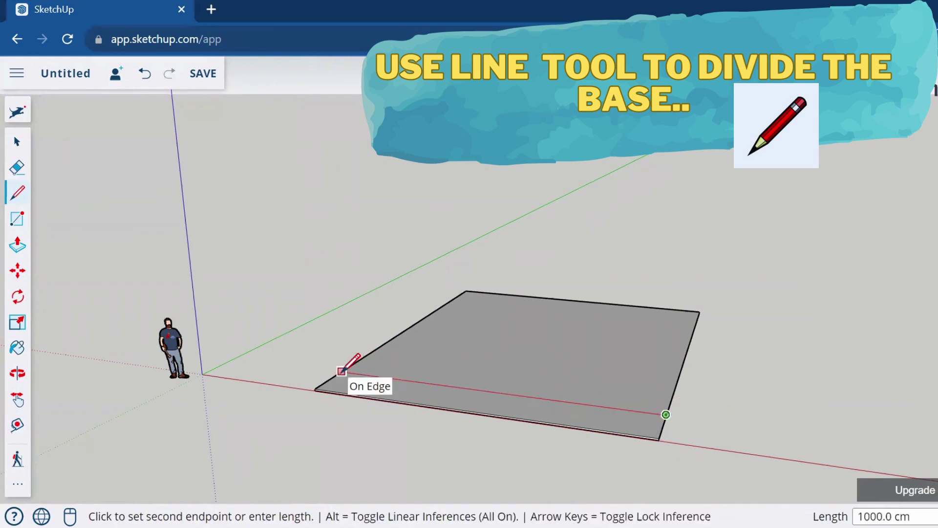
left_click(342, 370)
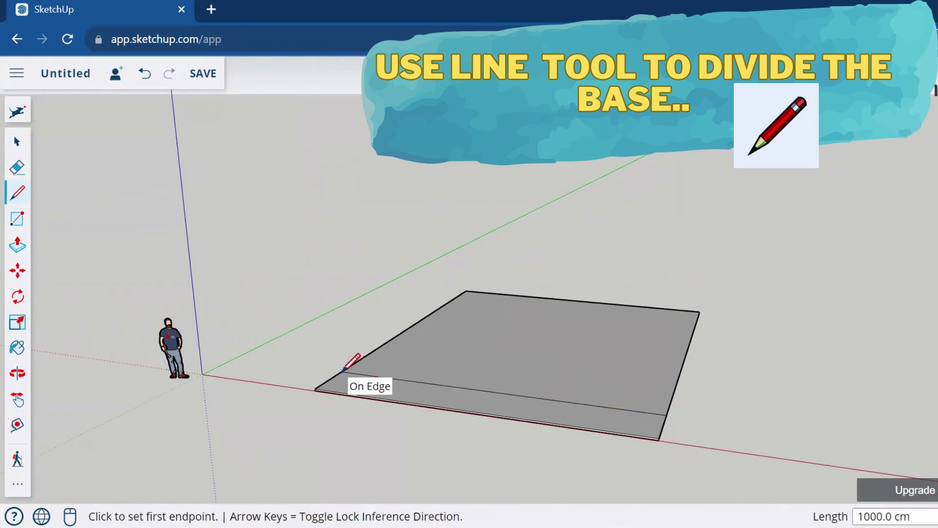
left_click(677, 384)
type("150")
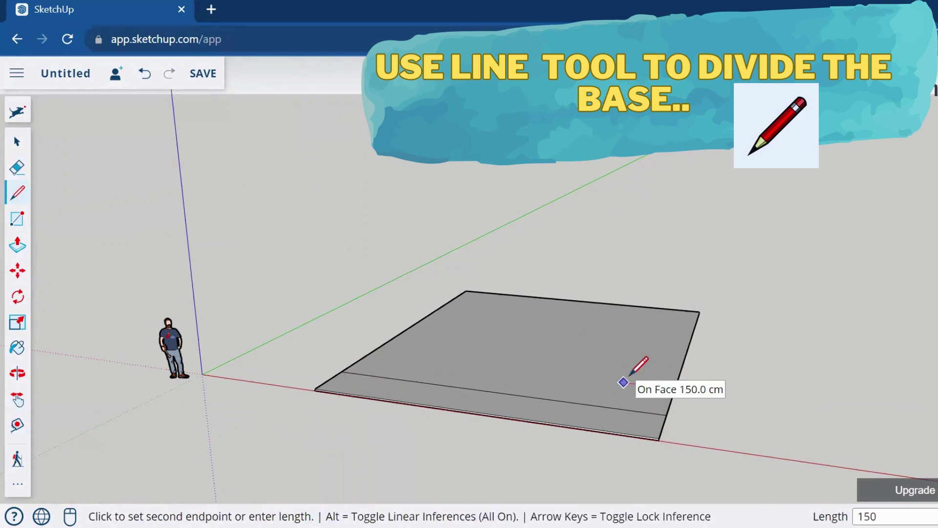
key("Return")
Step: Complete the inner dividing edges, erase the extra lines, and start raising the inner face
left_click(612, 407)
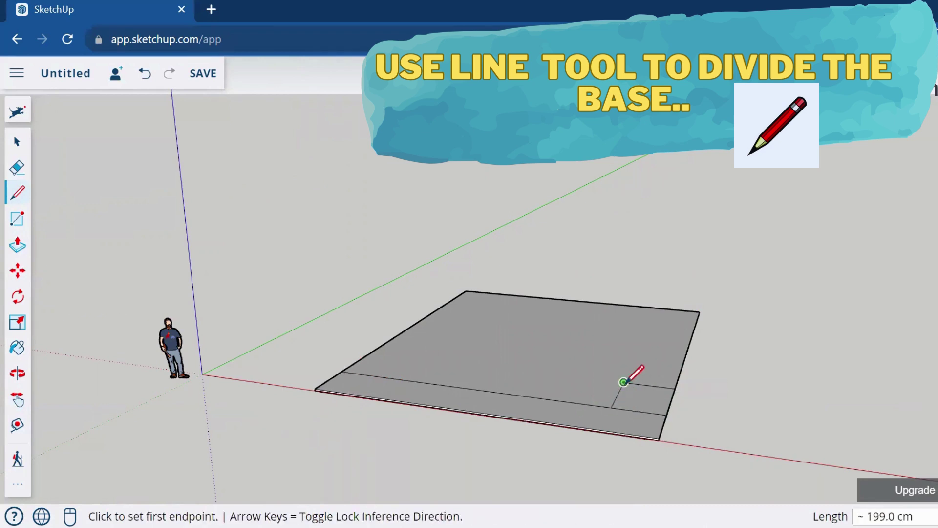
left_click(624, 382)
left_click(660, 309)
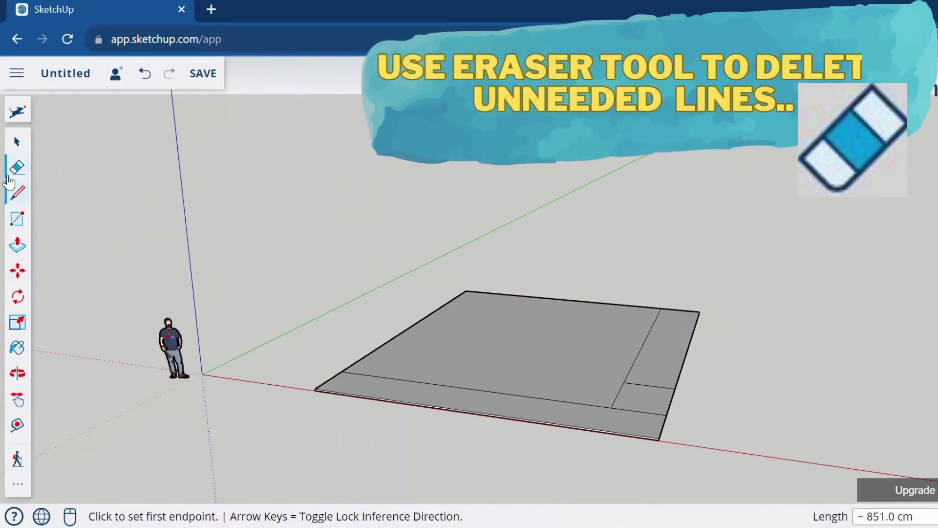
left_click(16, 168)
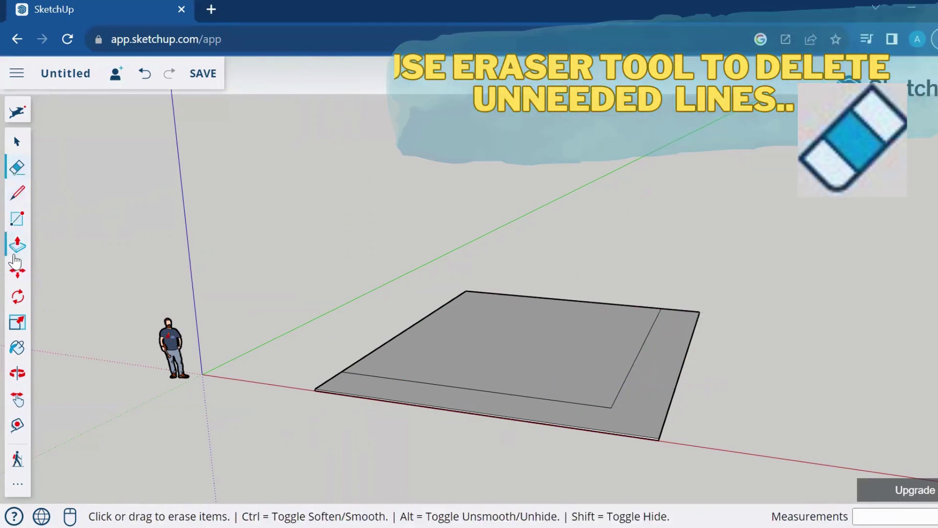
key("p")
left_click(463, 341)
Step: Raise the inner block 300 cm, then split its front wall with a 300×300 rectangle and vertical divider
type("00")
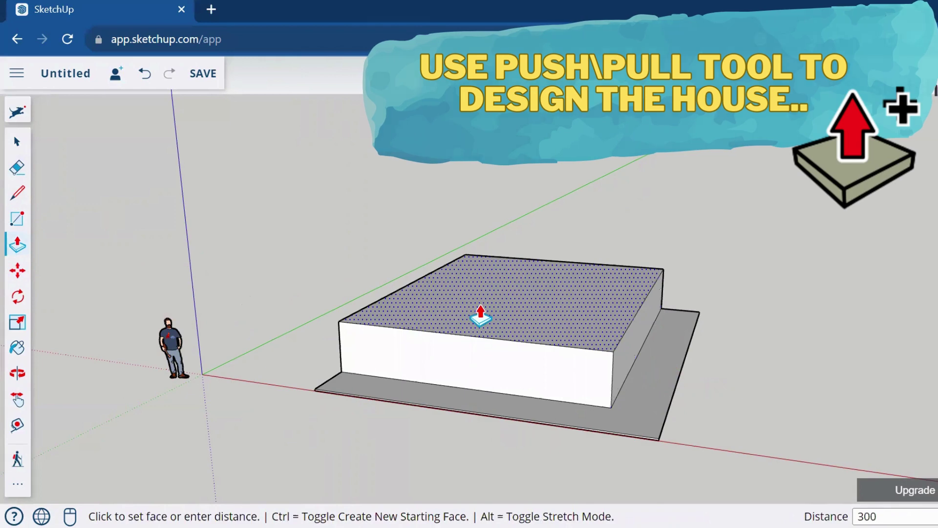
key("Return")
key("r")
left_click(423, 285)
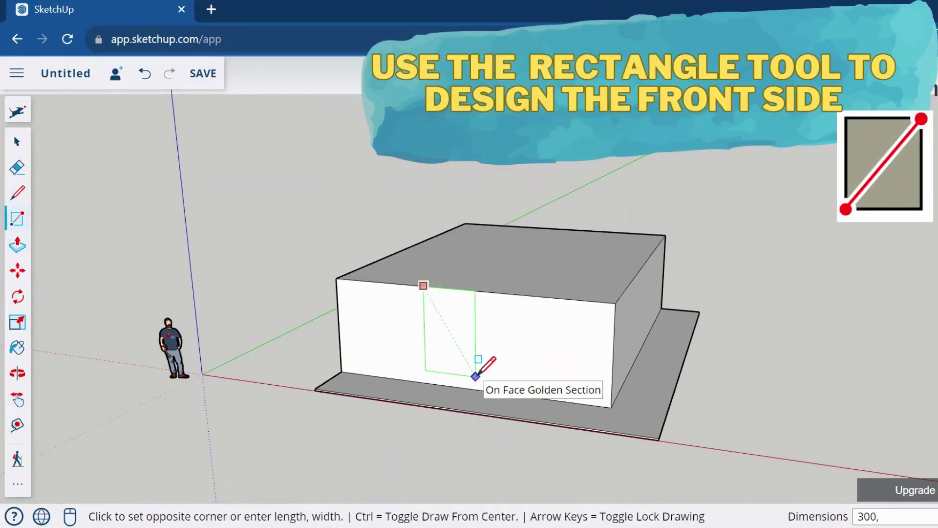
type("0")
key("Return")
key("l")
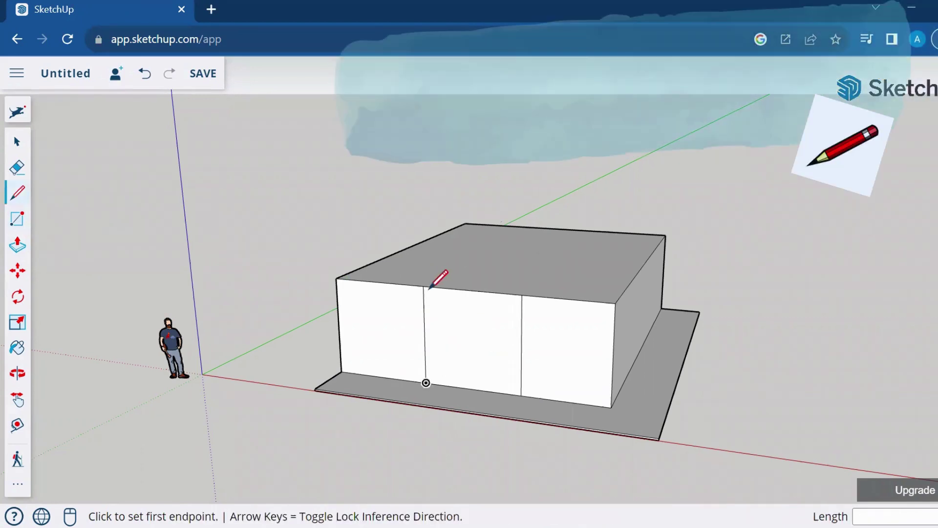
left_click(423, 285)
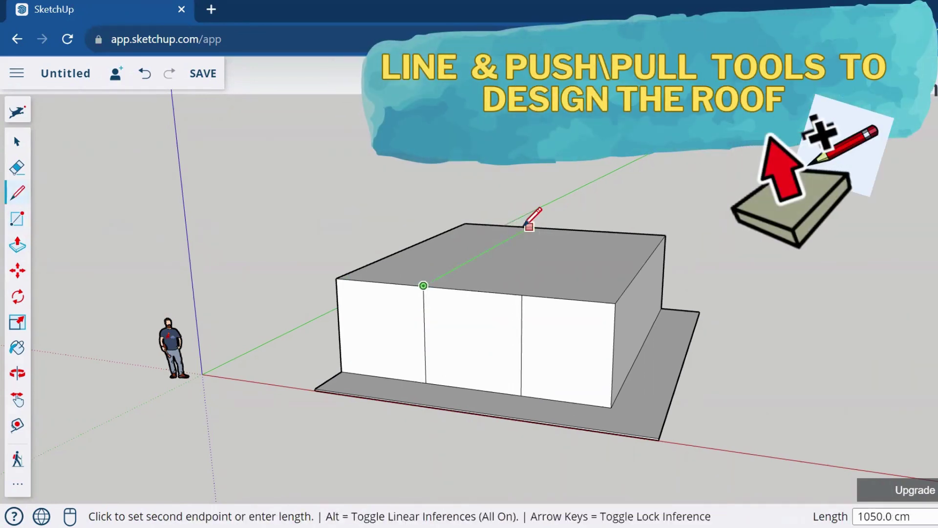
Step: Split the block's top front to back and raise the left strip 50 cm
left_click(529, 226)
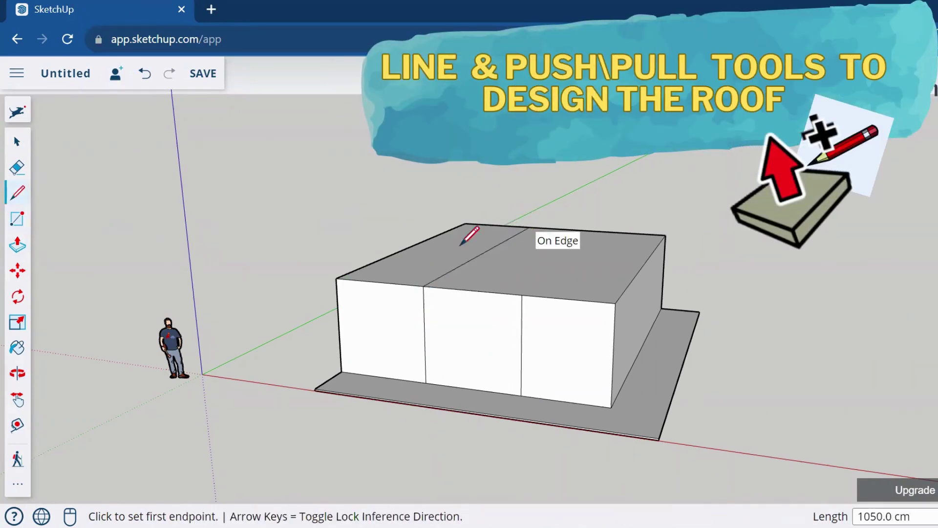
left_click(17, 244)
left_click(416, 278)
type("0")
key("Return")
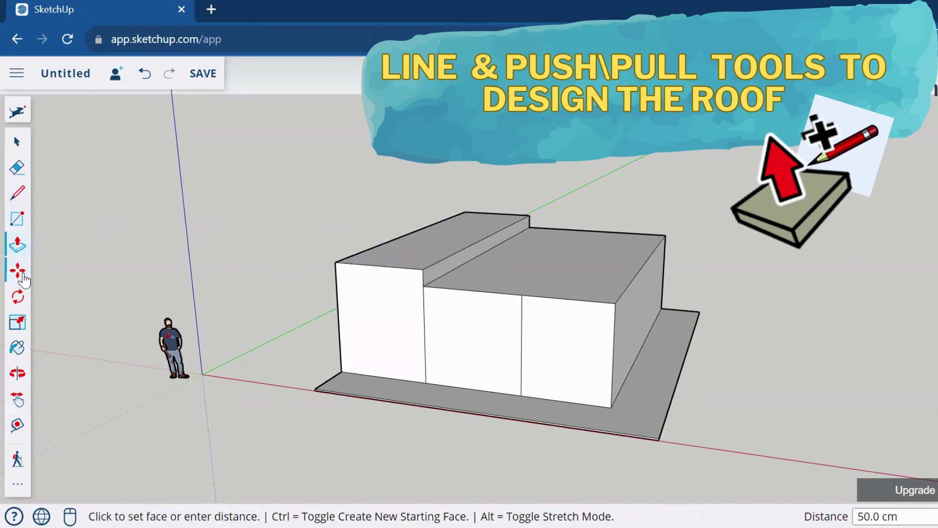
left_click(18, 484)
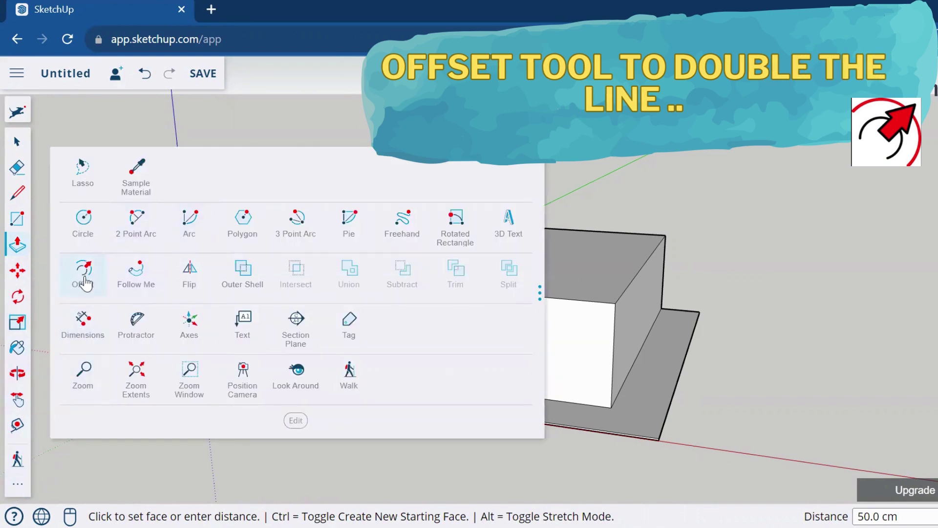
Step: Offset the left front face and push its inner face through into an open frame
left_click(83, 293)
left_click(377, 266)
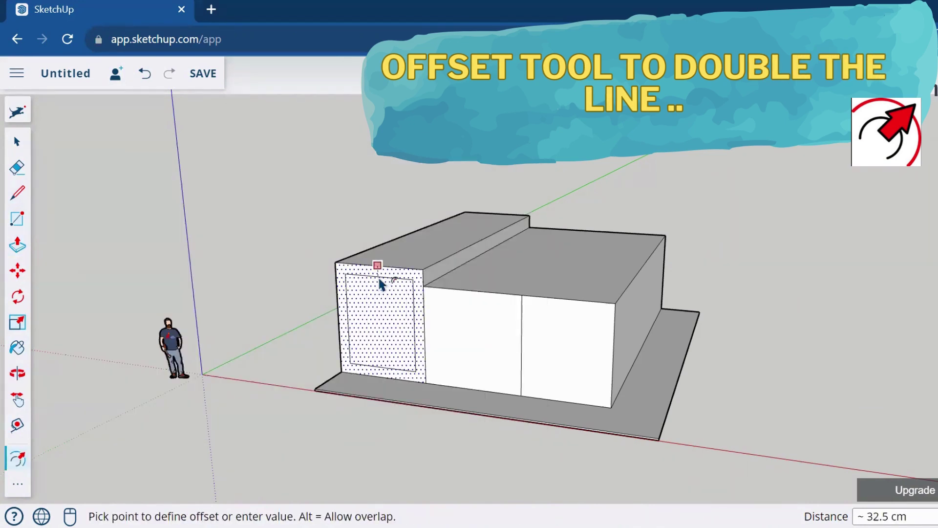
left_click(381, 284)
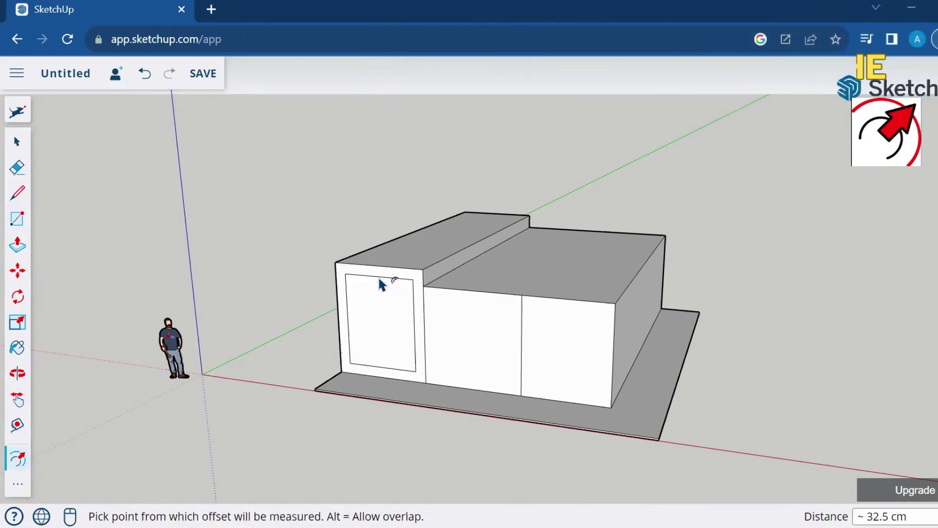
key("p")
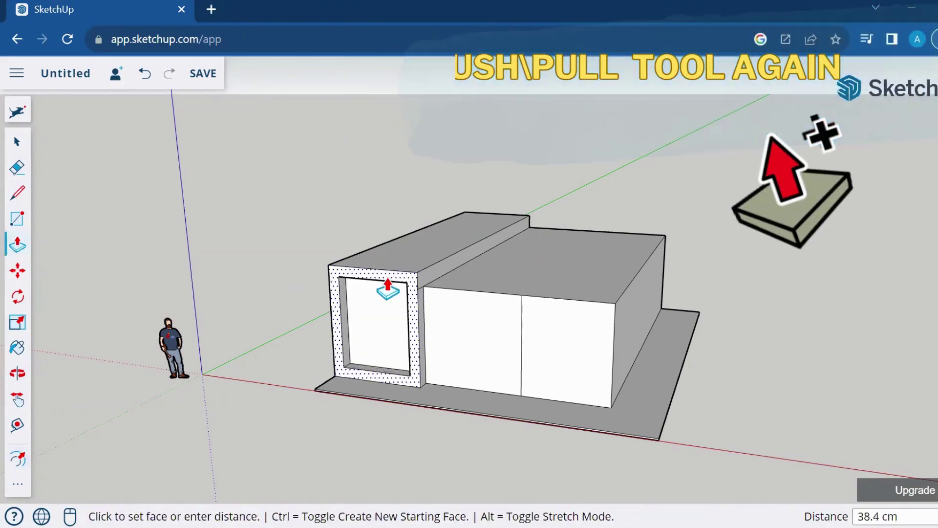
left_click(391, 312)
Step: Recess the right front panel 30 cm, then 20 cm
left_click(657, 424)
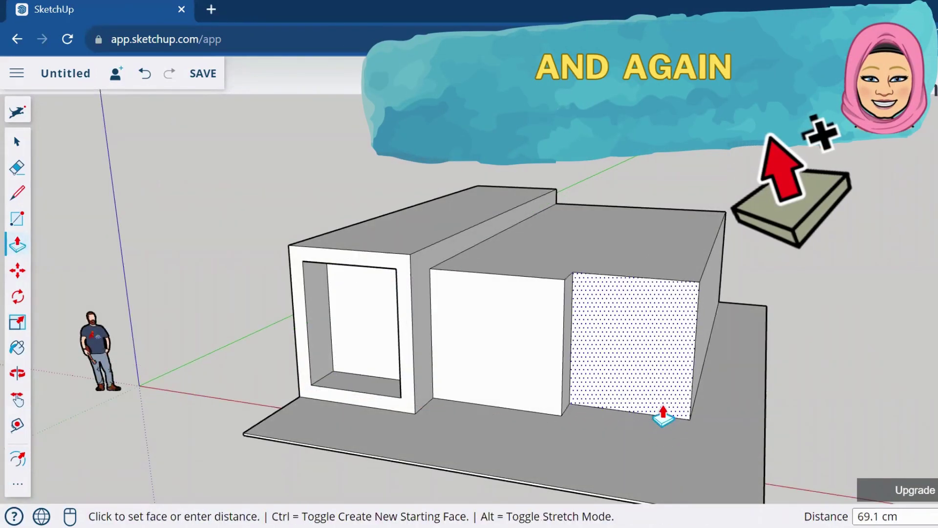
key("Return")
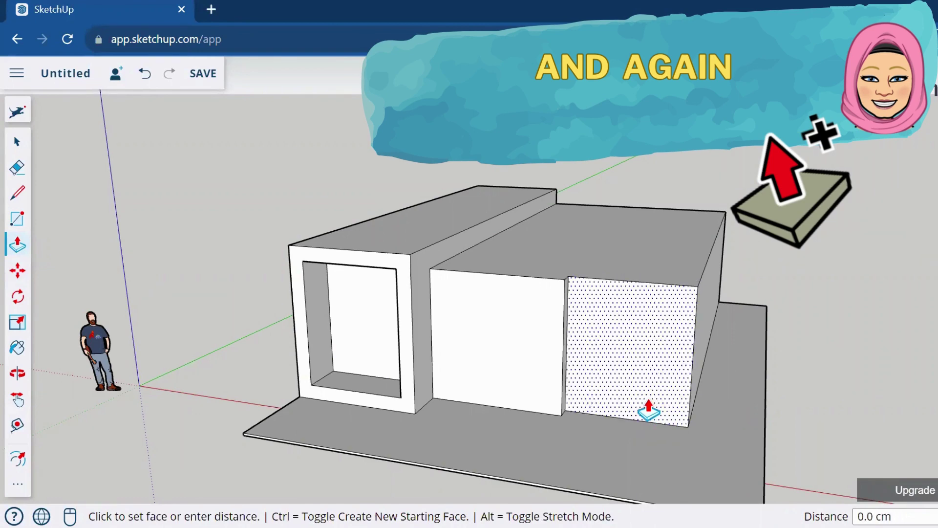
type("0")
key("Return")
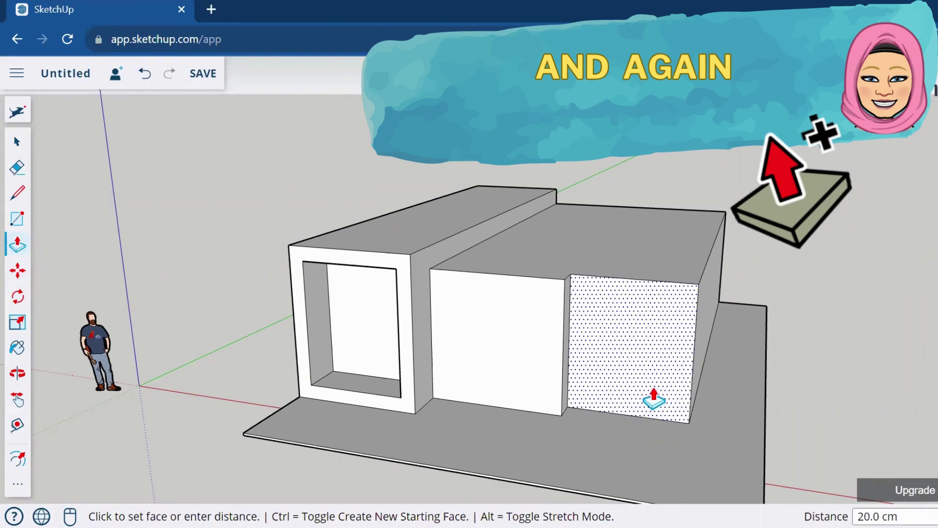
Step: Draw a 30 cm drop and a horizontal line across the top of the middle wall
key("l")
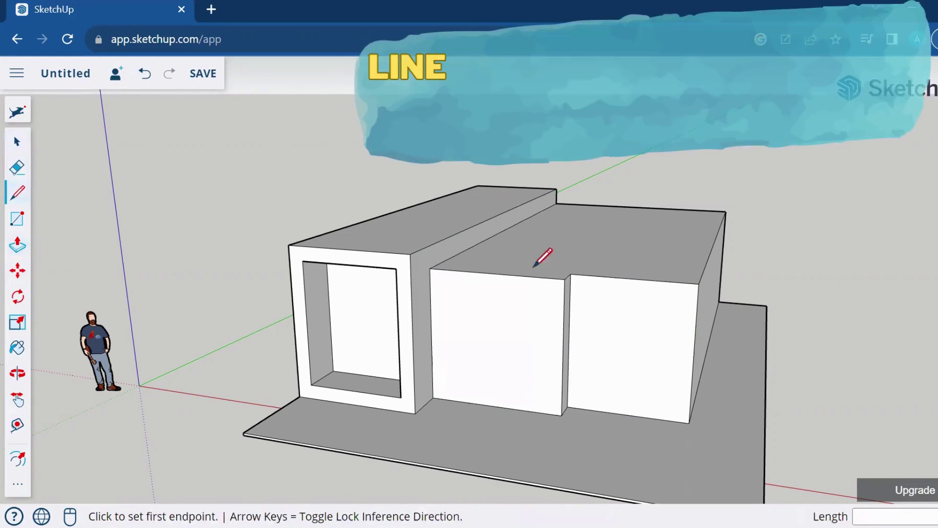
left_click(536, 277)
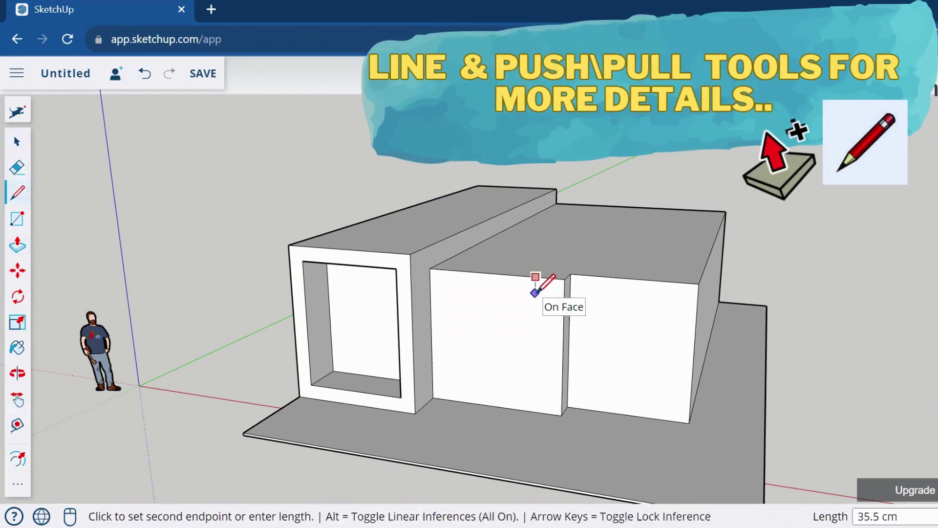
key("Return")
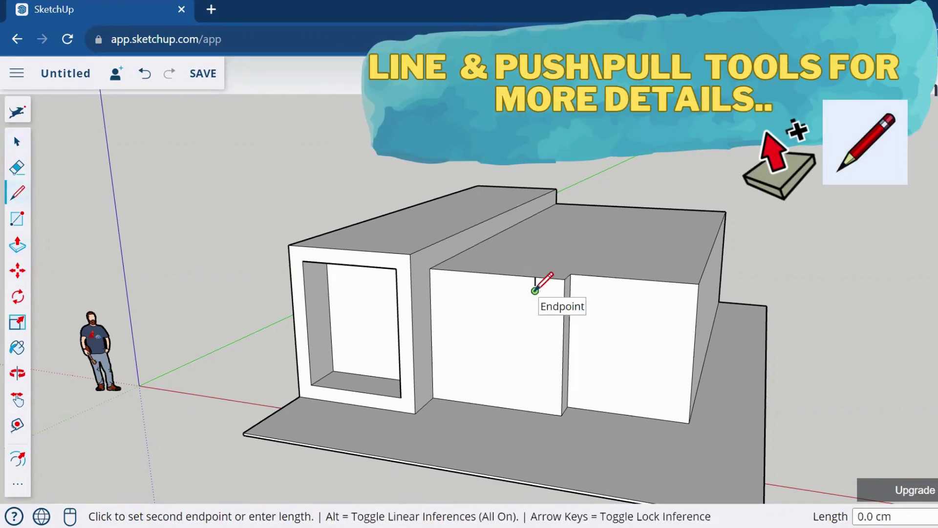
left_click(430, 282)
left_click(536, 290)
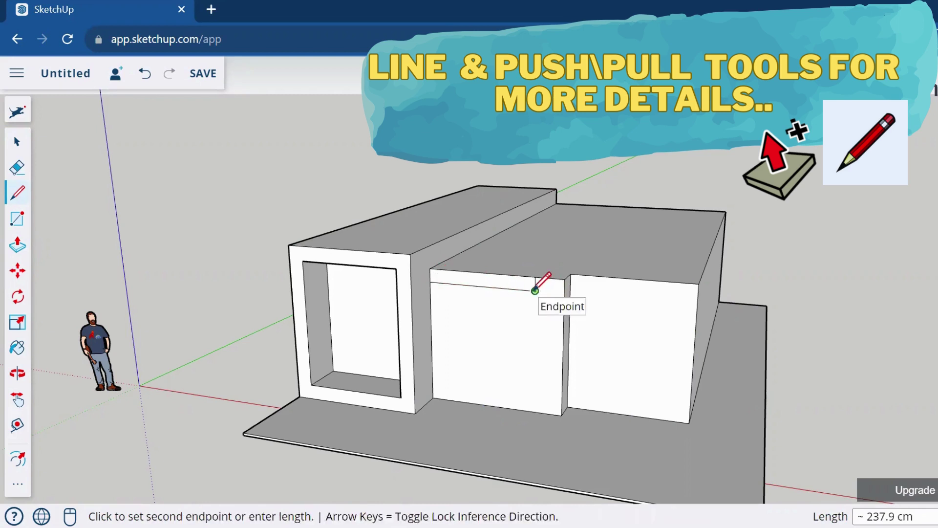
left_click(565, 292)
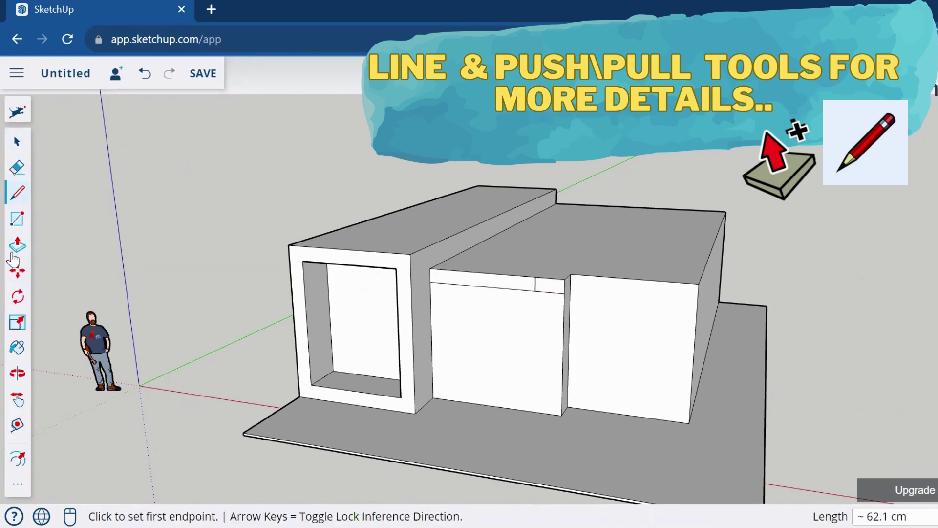
Step: Erase the leftover stub and pull the thin top strip outward as a canopy
left_click(18, 170)
scroll(543, 272, "down", 2)
scroll(532, 269, "up", 3)
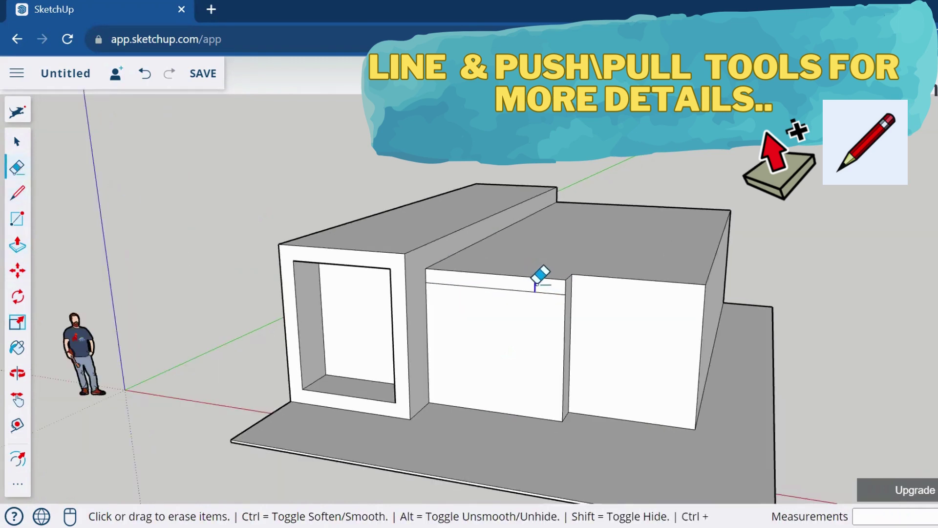
left_click(19, 245)
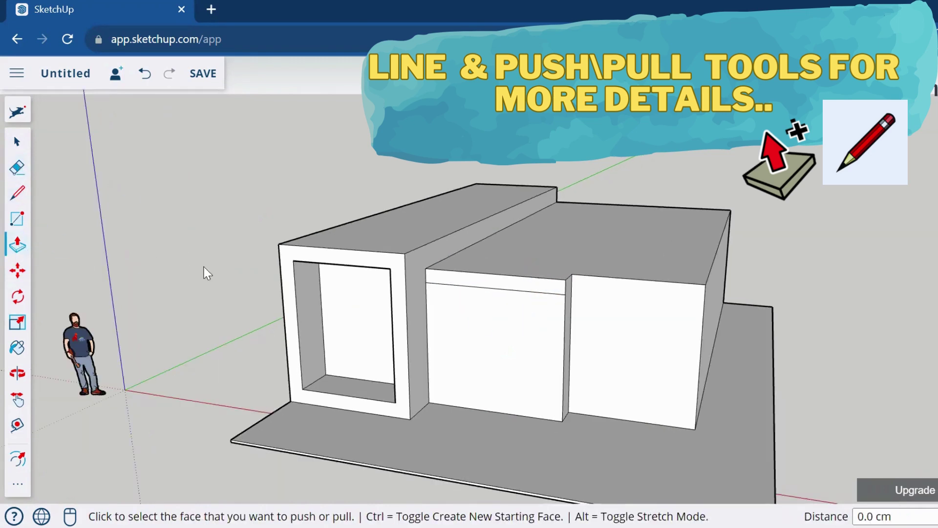
left_click(454, 286)
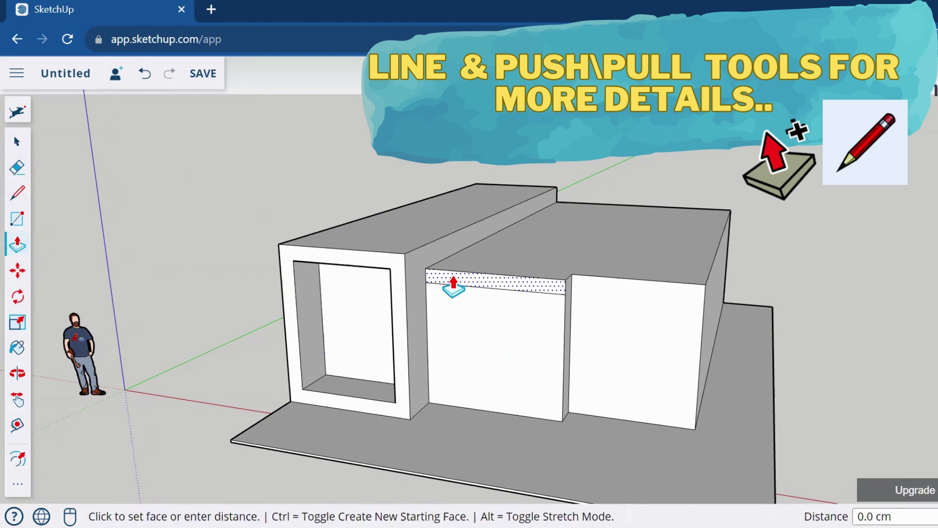
left_click(436, 305)
Step: Pull out the small face beside the canopy end
left_click(20, 372)
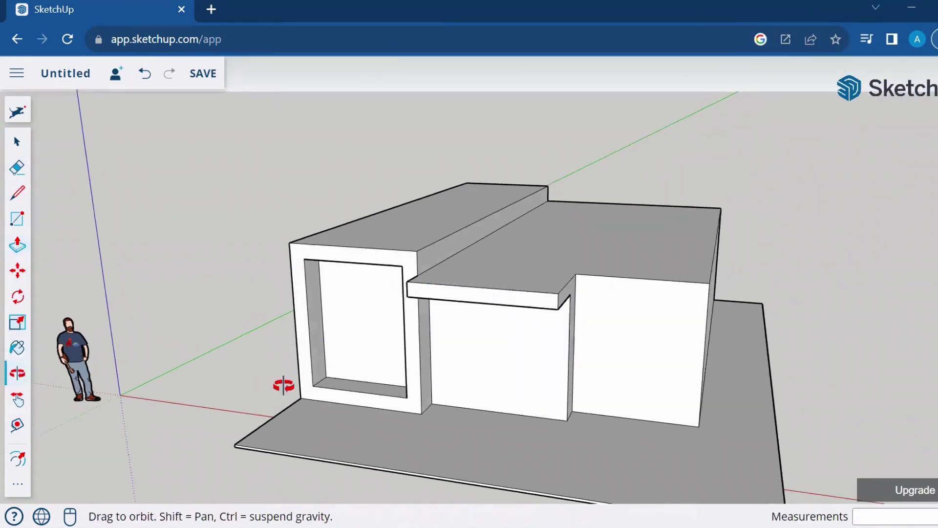
left_click_drag(280, 385, 452, 362)
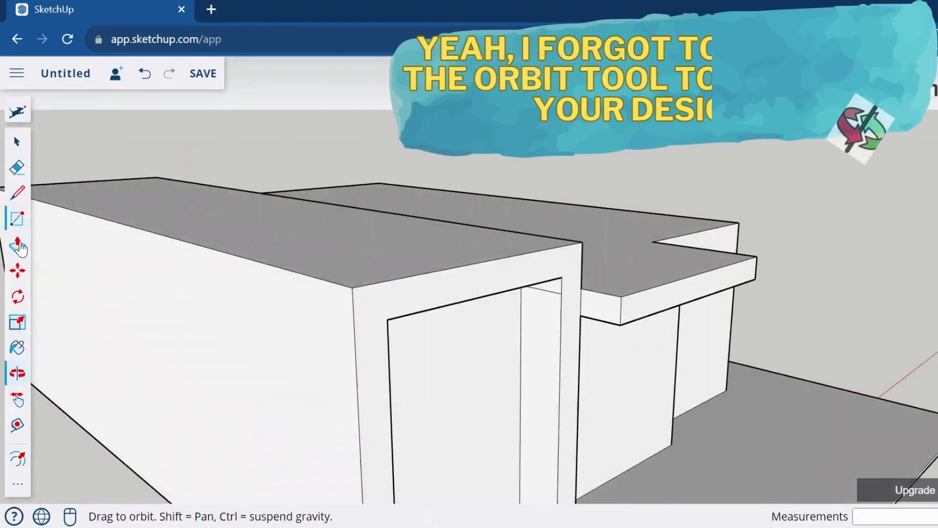
key("p")
left_click(581, 319)
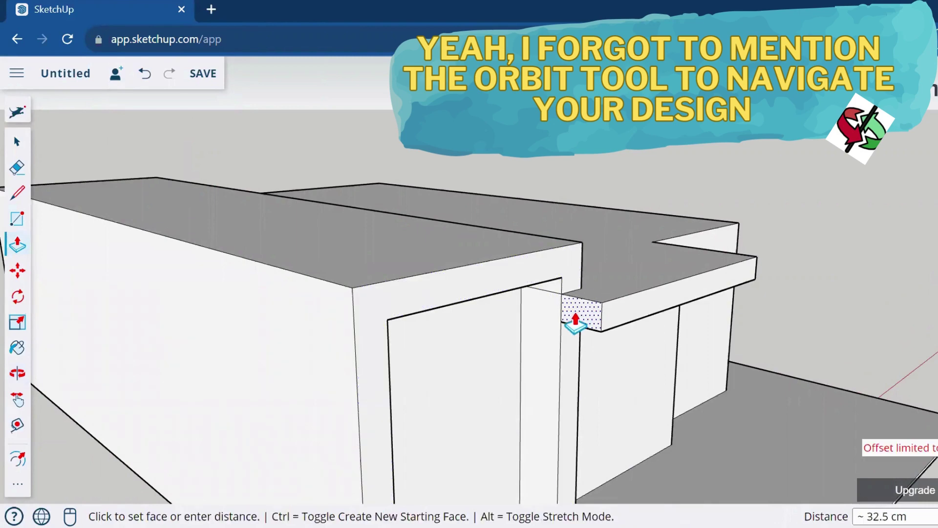
left_click(535, 332)
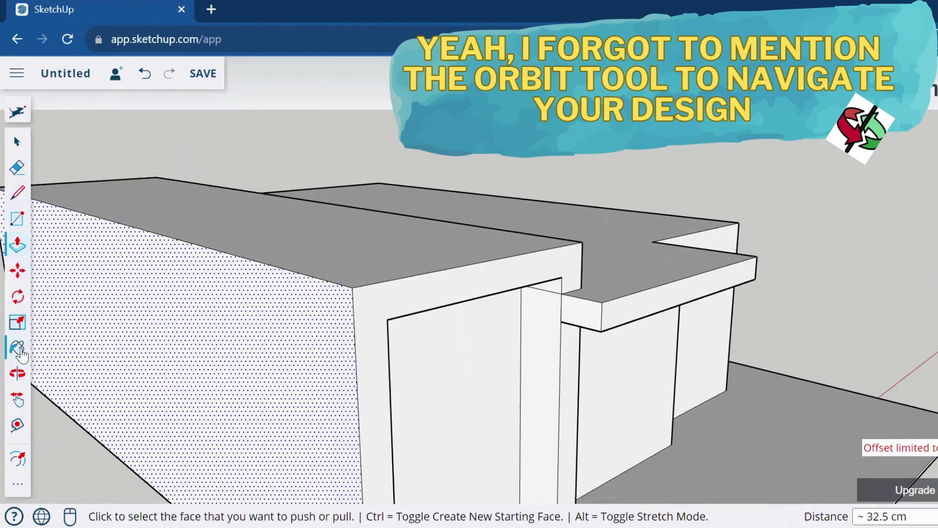
left_click(17, 168)
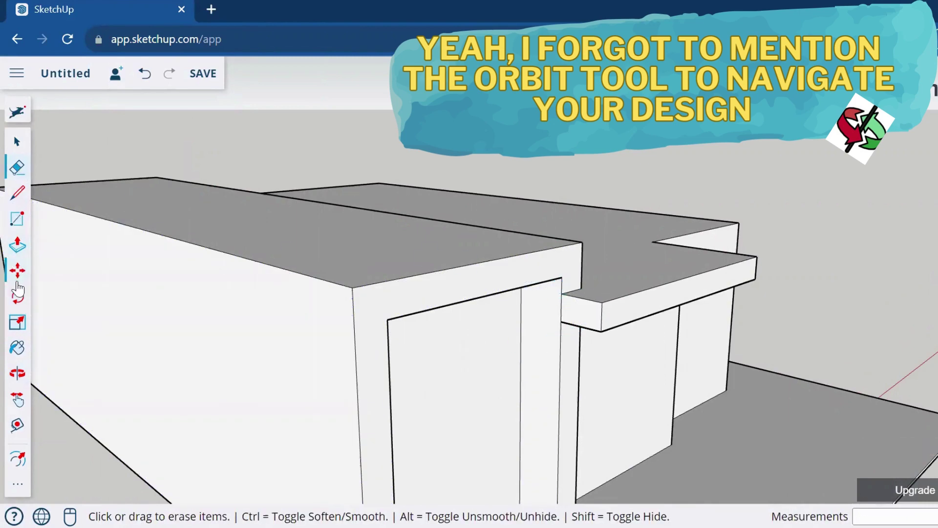
Step: Lengthen the canopy by pulling its end face out 28.9 cm
left_click(9, 374)
mouse_move(444, 308)
left_mouse_down()
mouse_move(480, 306)
mouse_move(93, 304)
left_mouse_up()
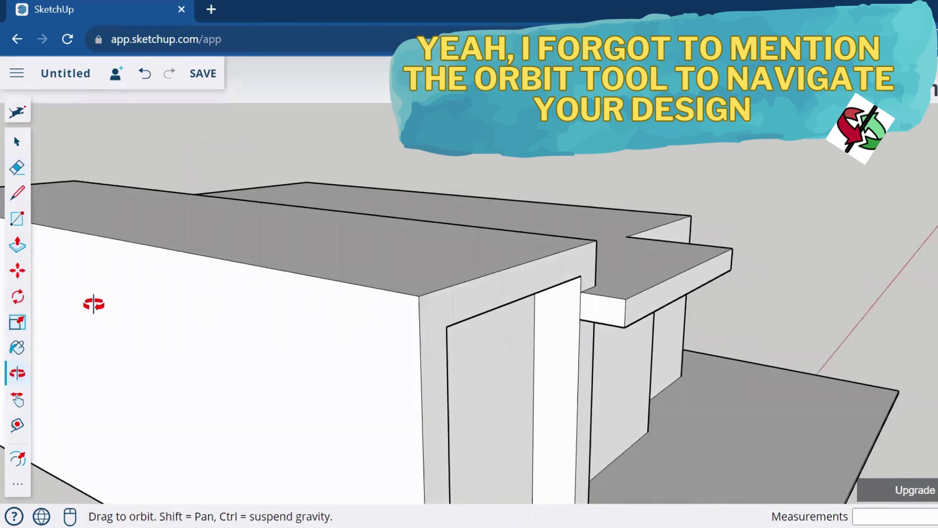
left_click(17, 244)
left_click(587, 310)
left_click(576, 321)
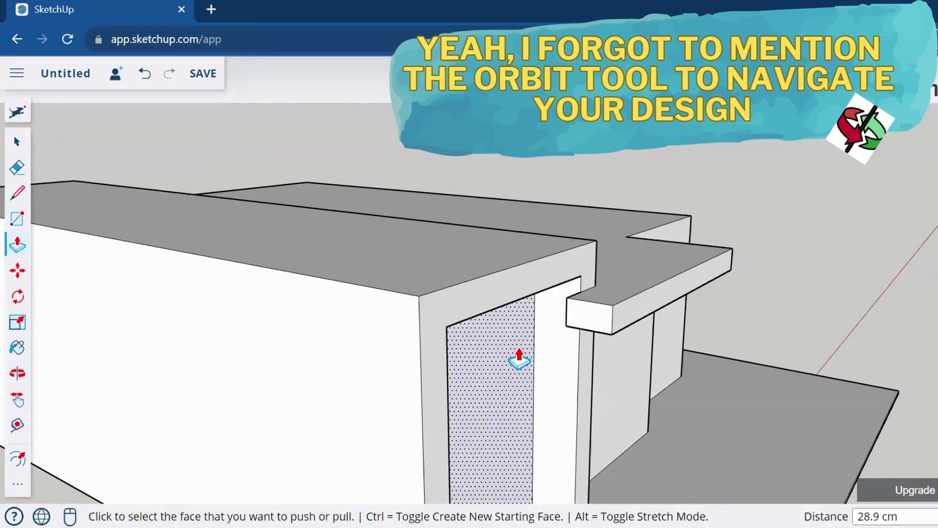
Step: Adjust the thin faces beside the canopy end: pull one to 41.9 cm, push another 12.5 cm
left_click(17, 373)
mouse_move(268, 335)
left_mouse_down()
mouse_move(407, 342)
mouse_move(398, 332)
left_mouse_up()
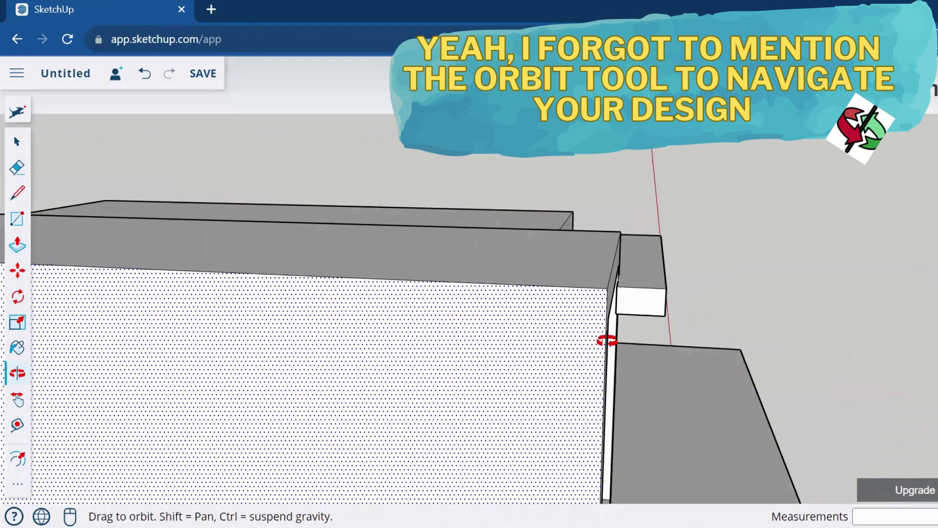
left_click(20, 244)
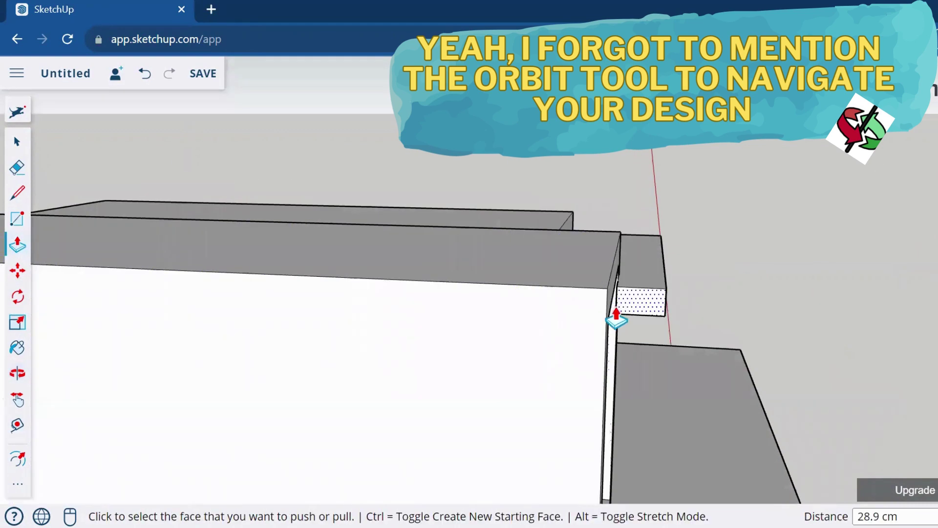
left_click(618, 315)
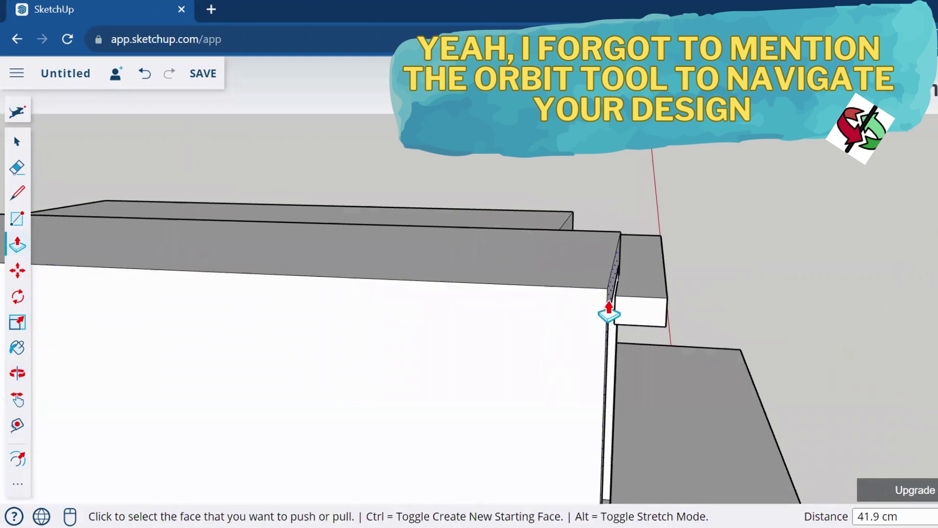
left_click(609, 313)
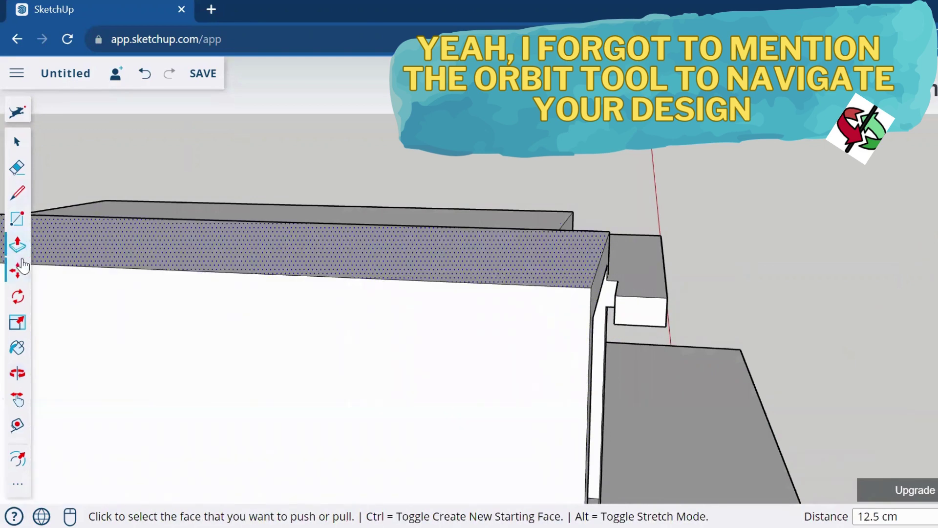
key("o")
mouse_move(474, 373)
left_mouse_down()
mouse_move(421, 363)
mouse_move(588, 329)
left_mouse_up()
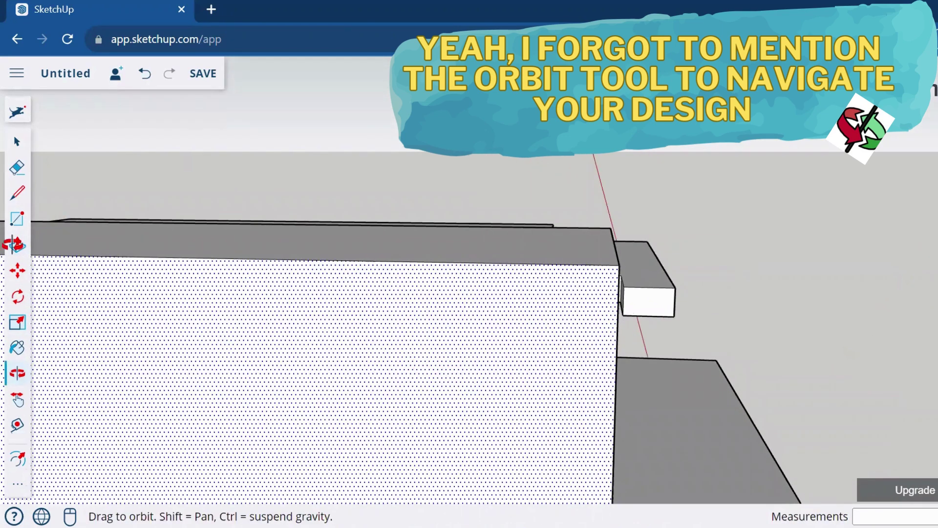
key("p")
left_click(622, 315)
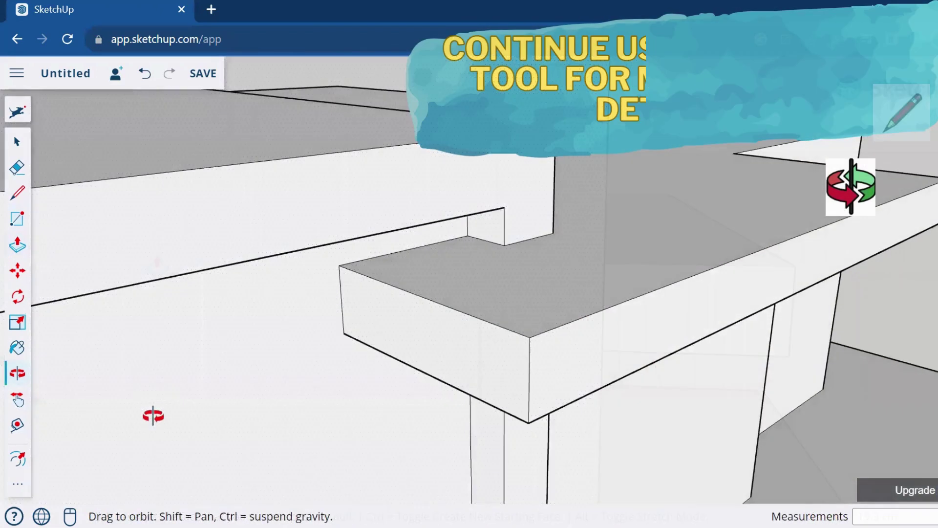
Step: Push the left block's front frame face back 56.9 cm
left_click_drag(153, 415, 476, 258)
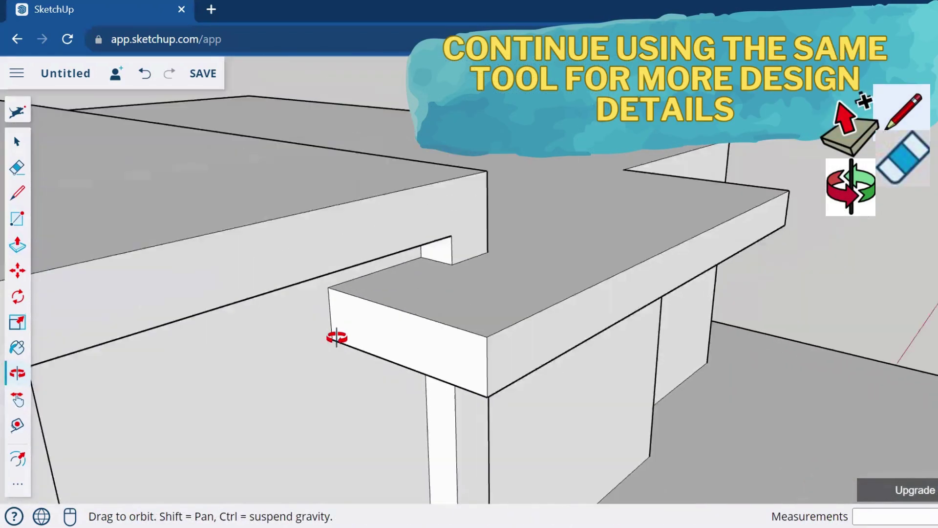
mouse_move(337, 337)
left_mouse_down()
mouse_move(234, 360)
mouse_move(180, 351)
left_mouse_up()
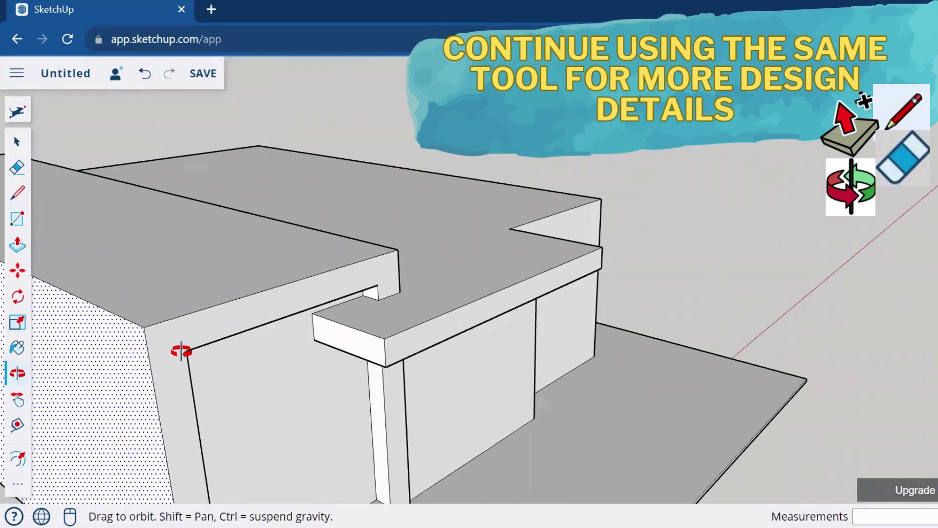
key("p")
left_click(157, 355)
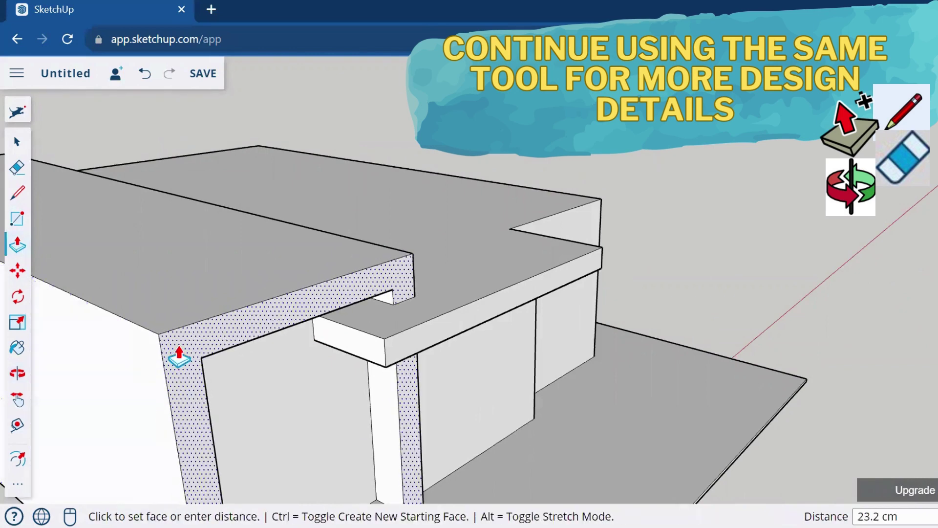
left_click(203, 365)
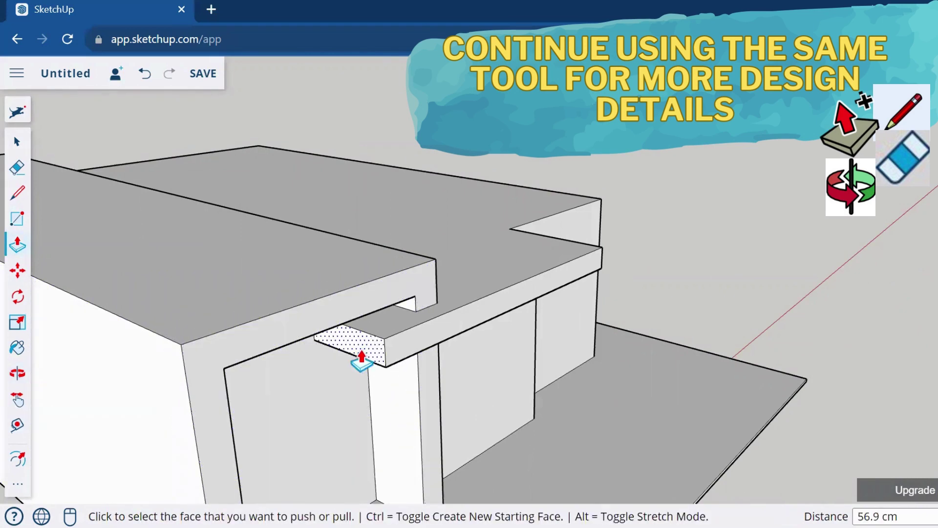
Step: Extend the canopy's left end 28.6 cm into the left block's opening
left_click(367, 364)
left_click(401, 352)
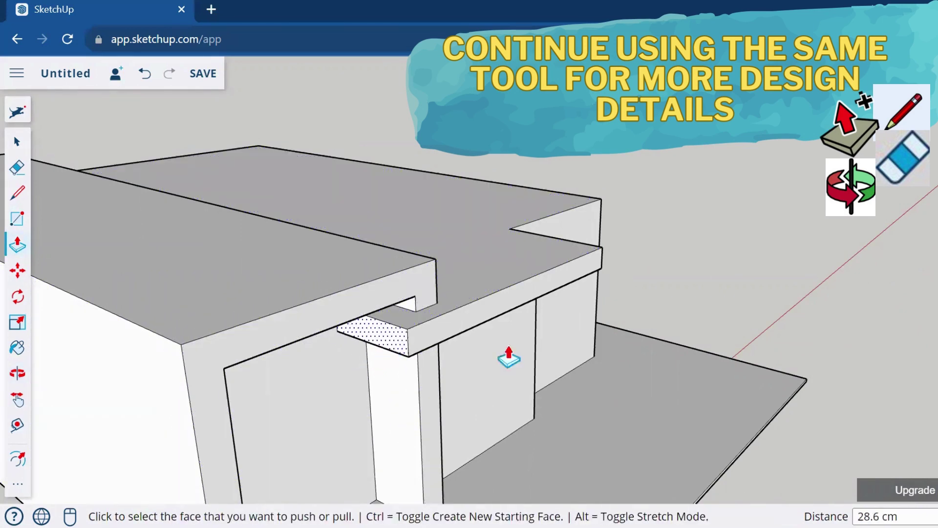
scroll(654, 330, "up", 1)
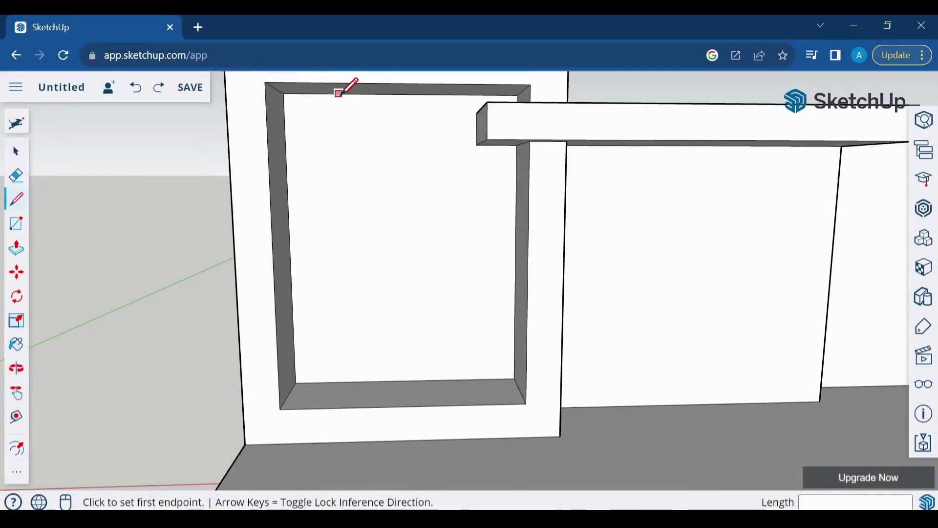
Step: Draw two vertical edges down to the sill and a horizontal edge inside the window opening
left_click(339, 93)
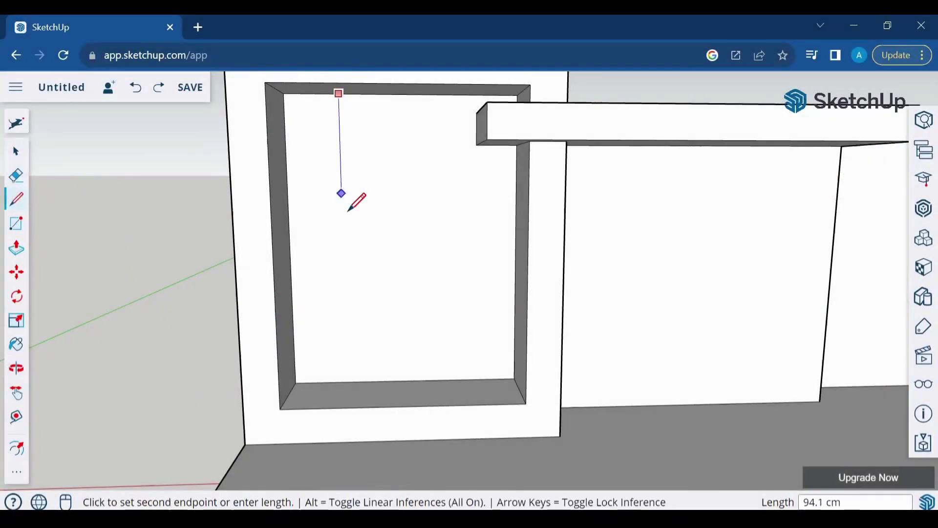
left_click(347, 381)
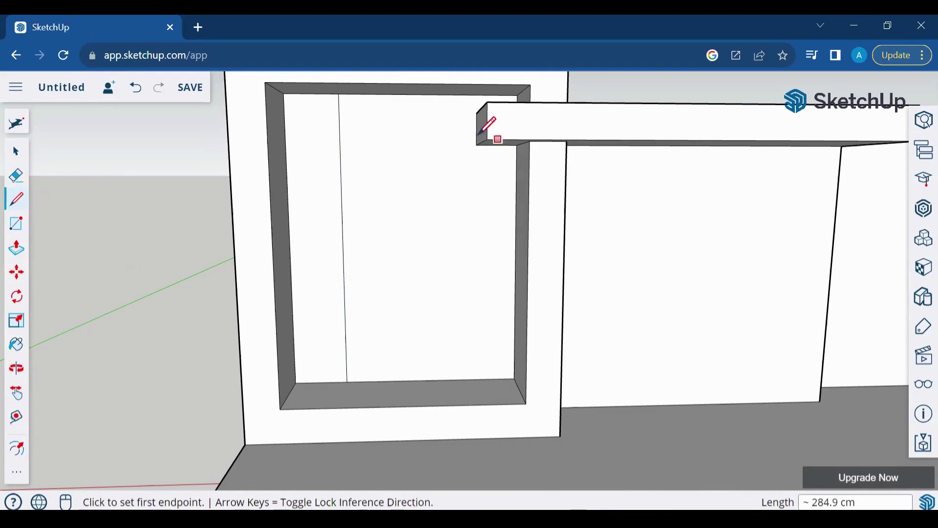
left_click(477, 144)
left_click(340, 145)
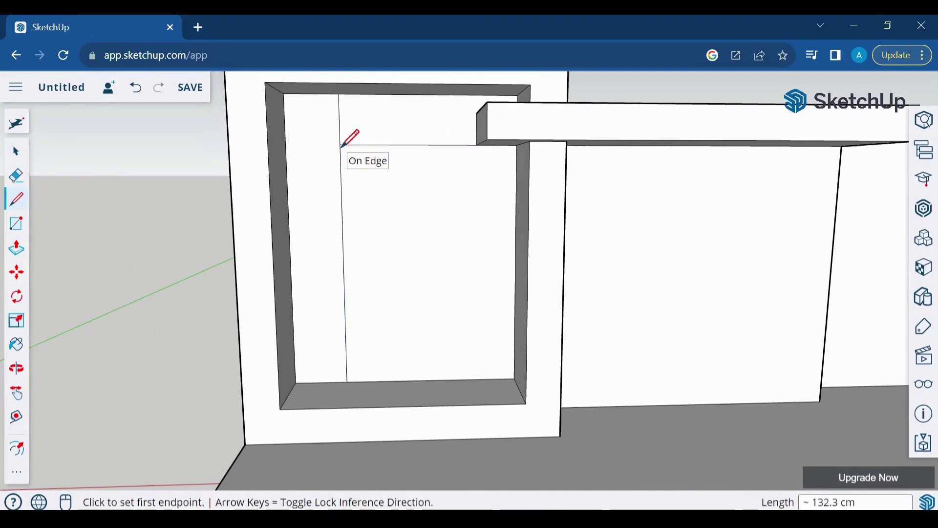
left_click(477, 144)
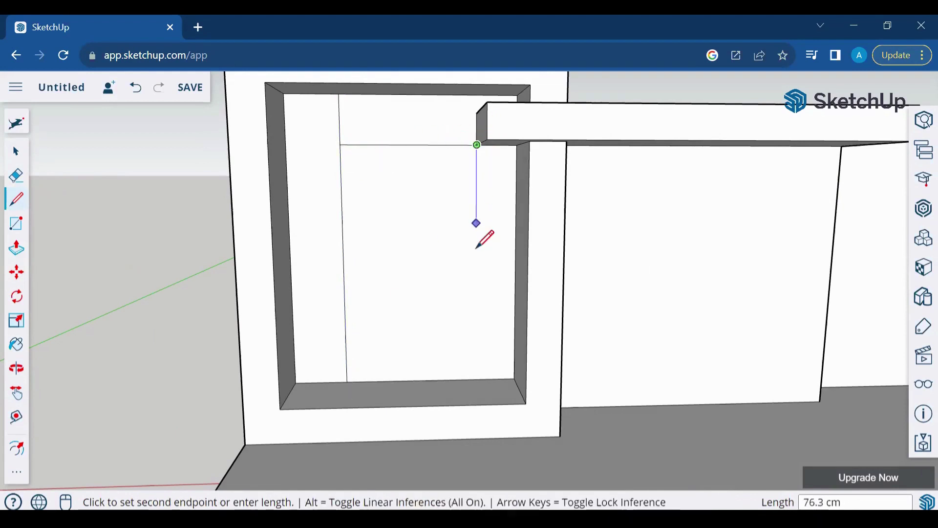
left_click(476, 380)
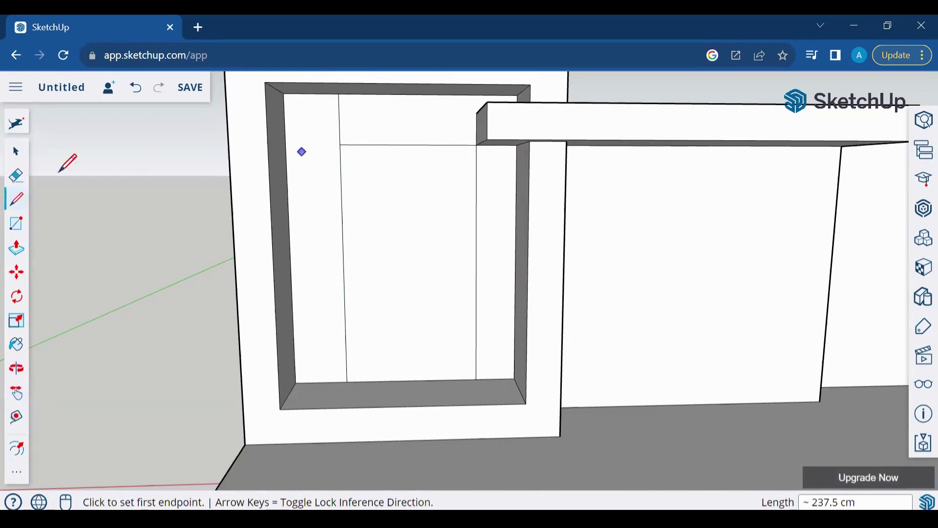
Step: Erase the low horizontal edge and redraw the panel's top edge higher, level with the canopy
key("e")
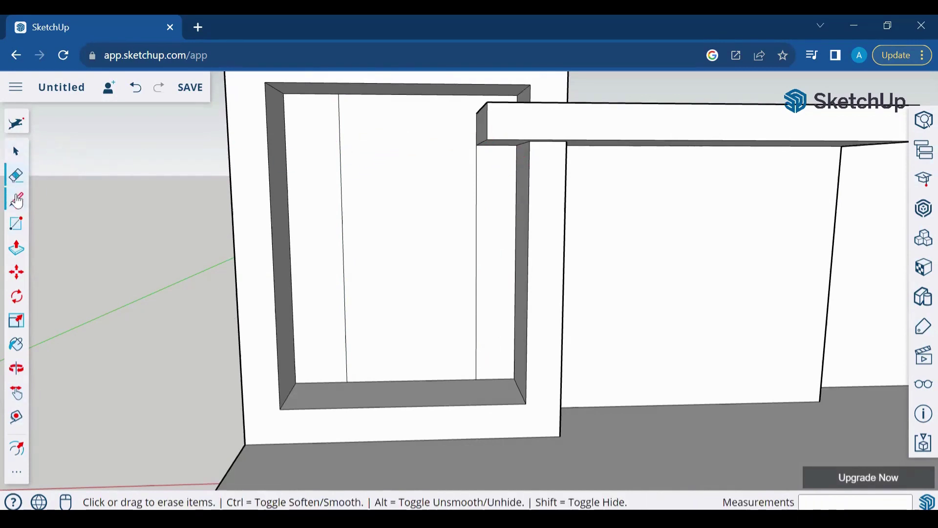
left_click(16, 199)
left_click(477, 113)
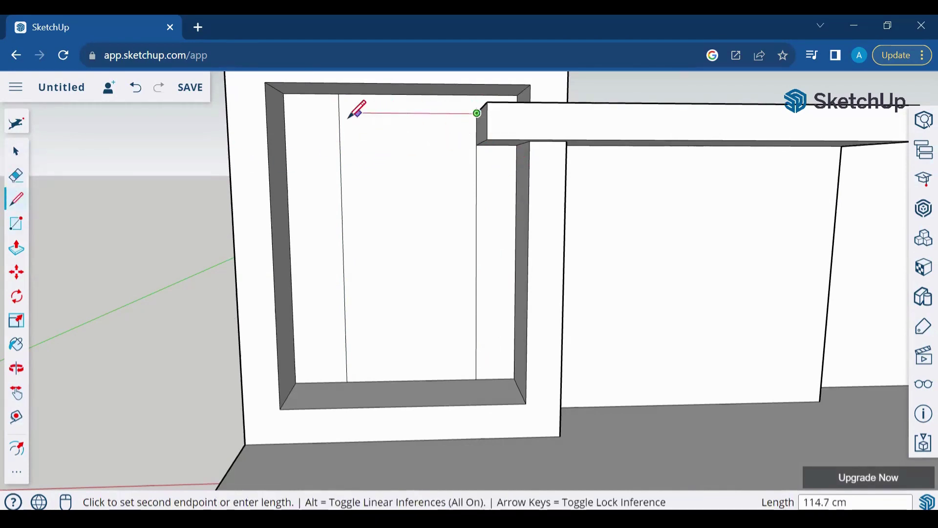
left_click(339, 113)
Step: Offset the window panel face inward to create an inset border
key("f")
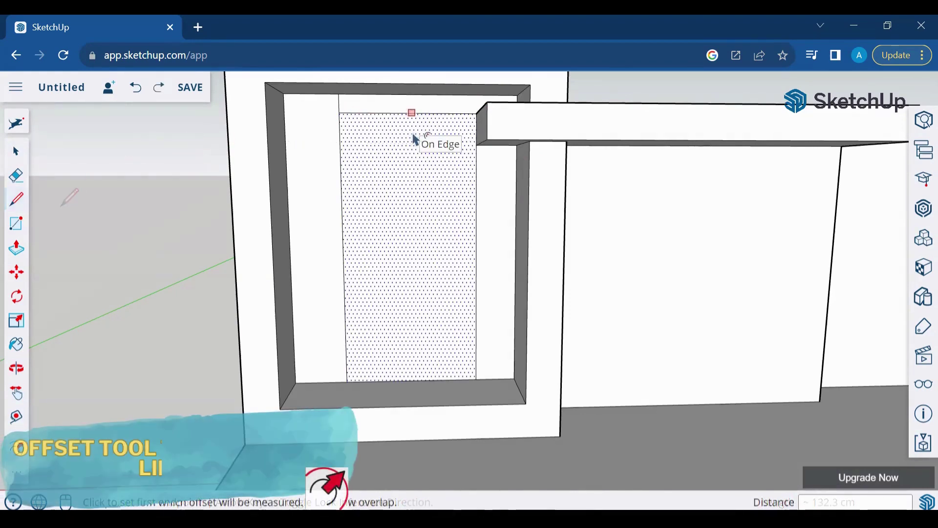
left_click(413, 113)
left_click(418, 122)
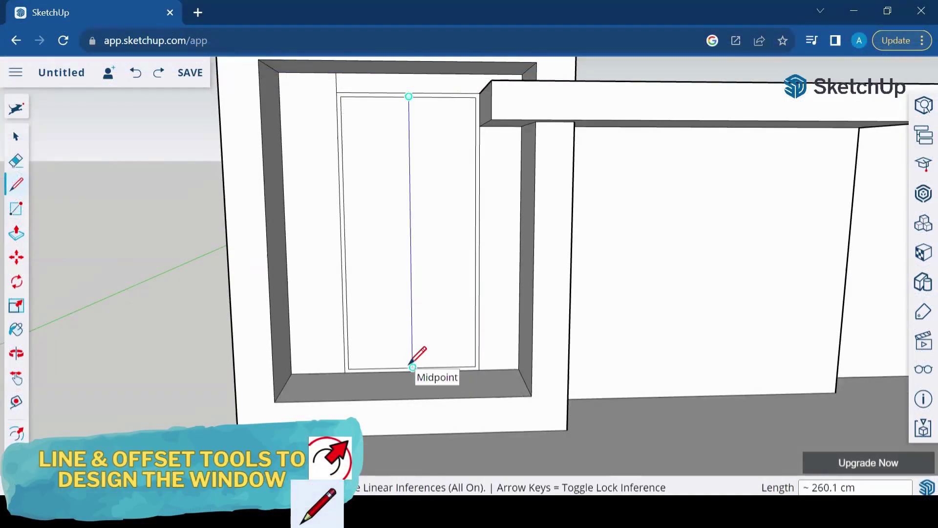
Step: Draw three vertical dividers running from the panel's top edge to its bottom edge
left_click(413, 367)
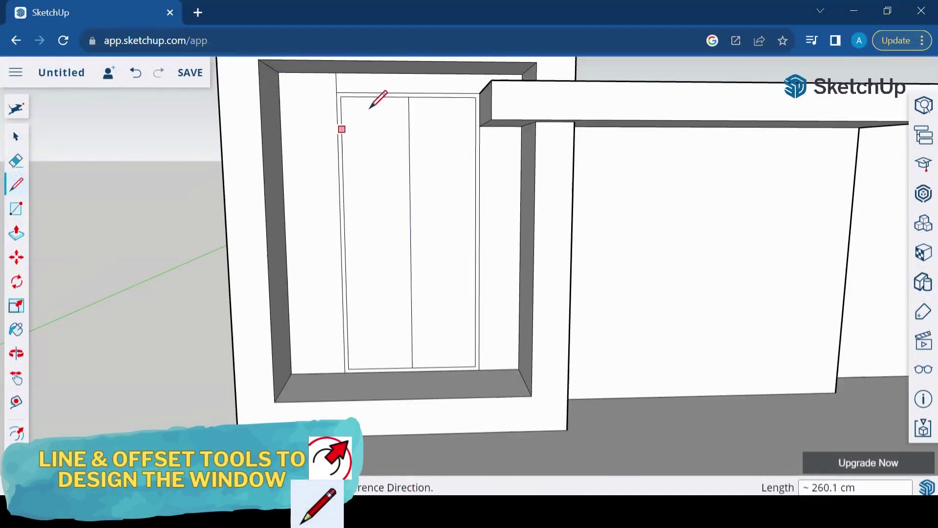
left_click(375, 96)
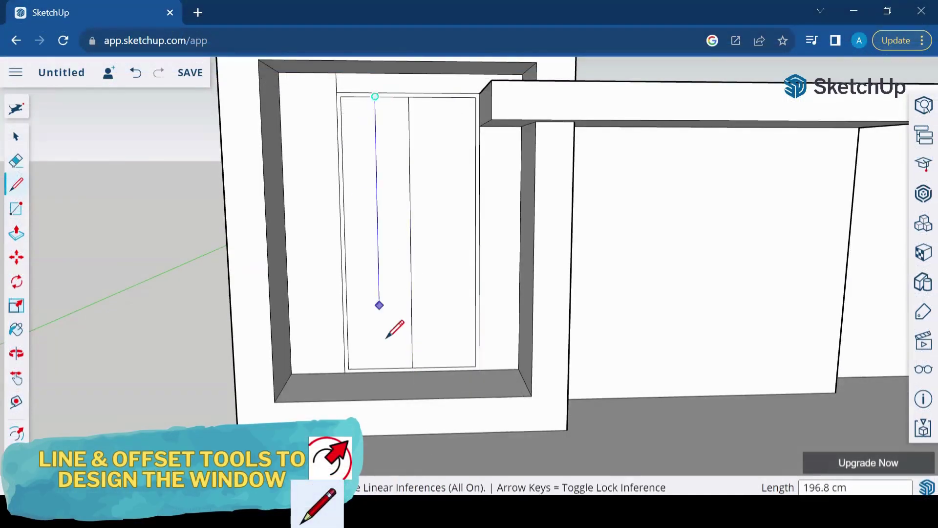
left_click(381, 366)
left_click(442, 96)
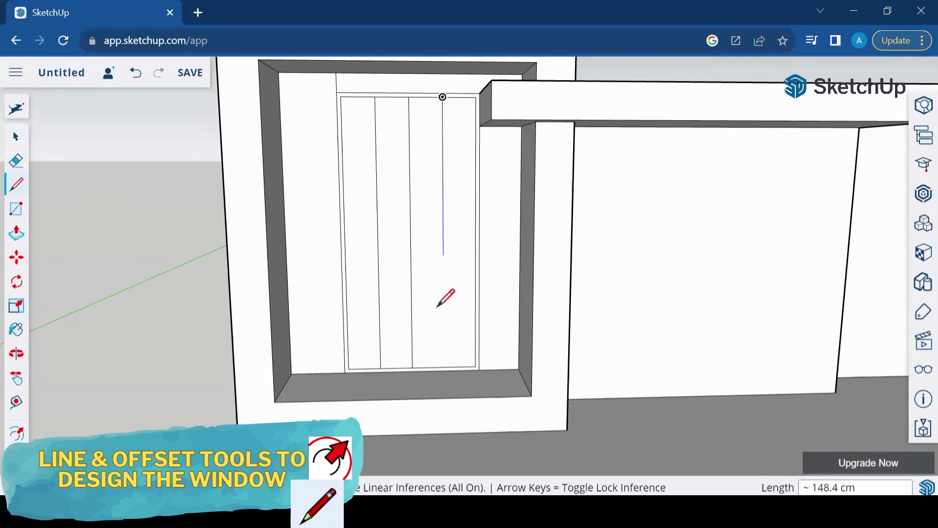
left_click(444, 367)
Step: Draw two horizontal dividers across the panel from the left edge to the right edge
left_click(345, 236)
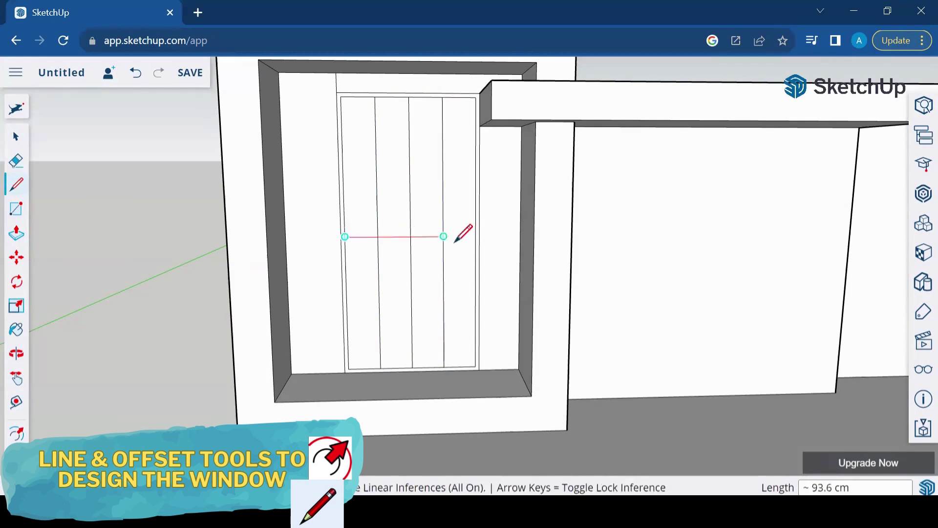
scroll(477, 236, "up", 3)
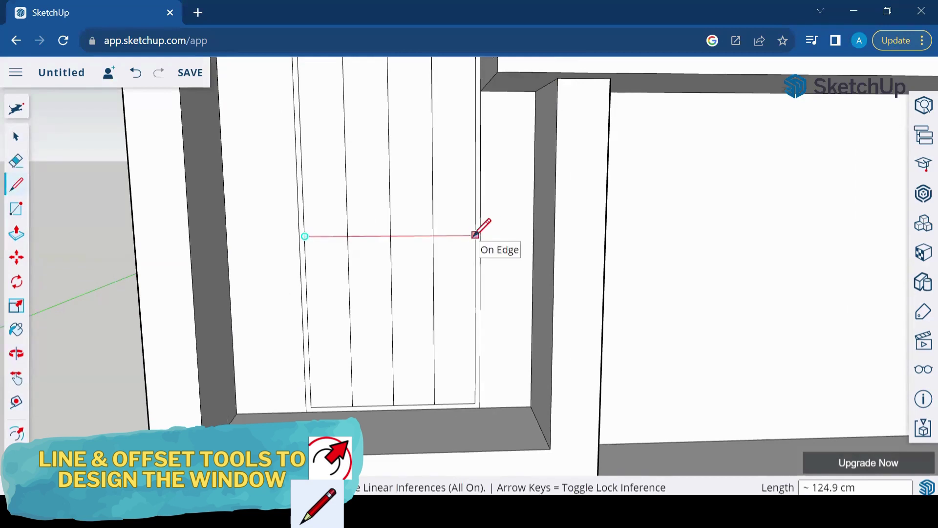
left_click(475, 235)
scroll(369, 323, "down", 3)
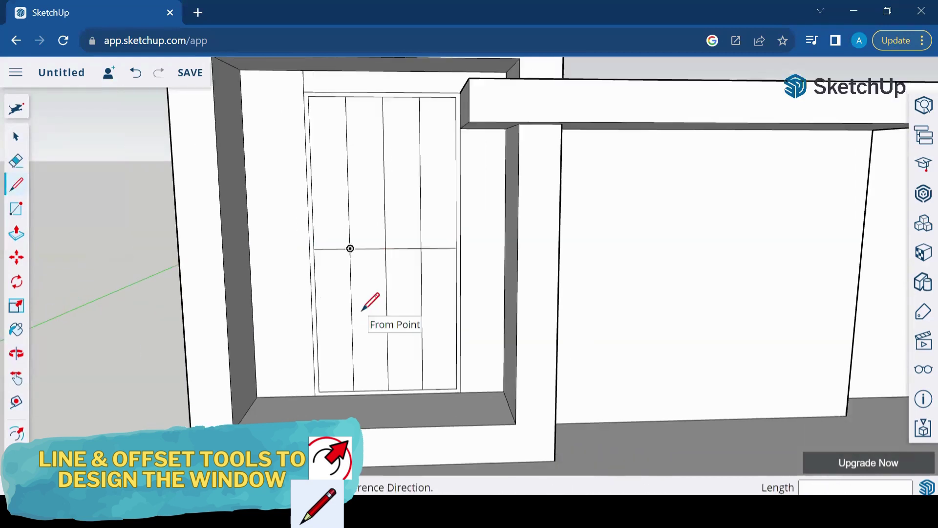
left_click(311, 174)
left_click(458, 174)
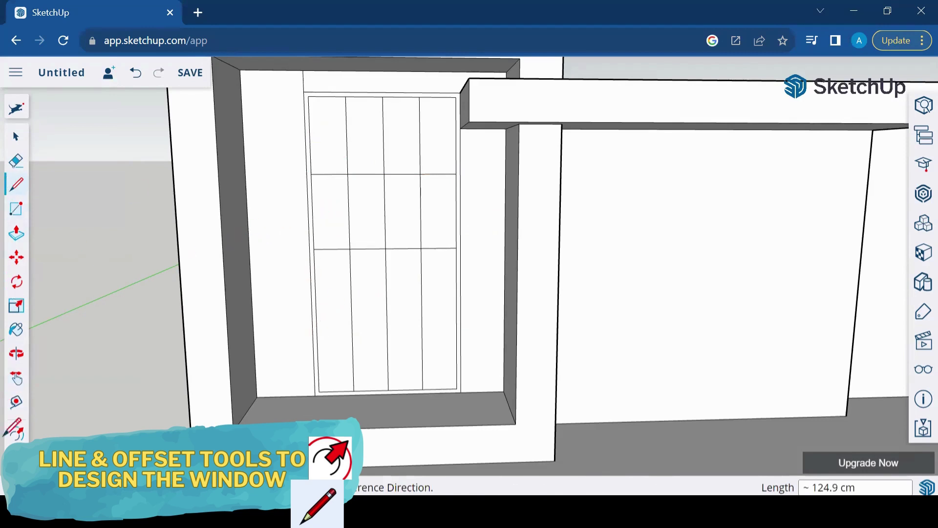
Step: Offset each pane face inward, from the top-left through to the bottom-right pane
left_click(325, 175)
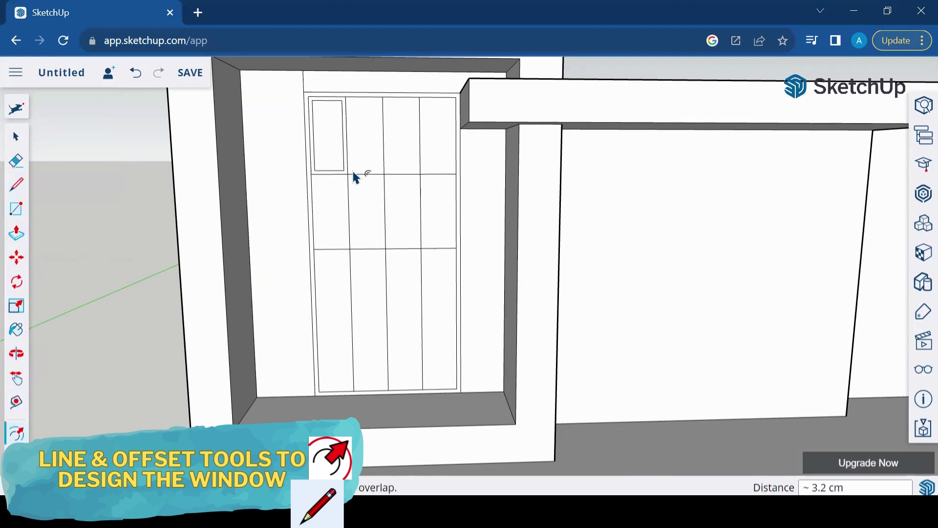
left_click(356, 177)
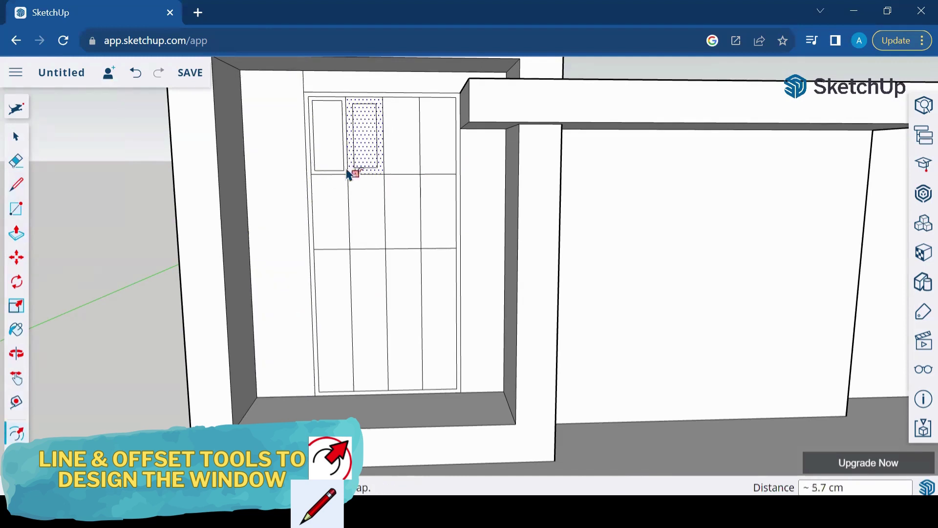
left_click(347, 173)
left_click(409, 172)
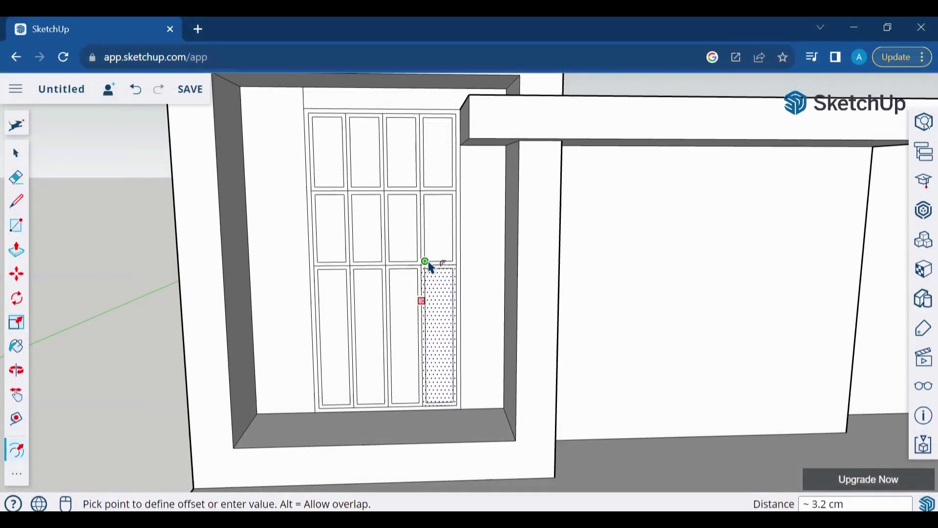
left_click(429, 267)
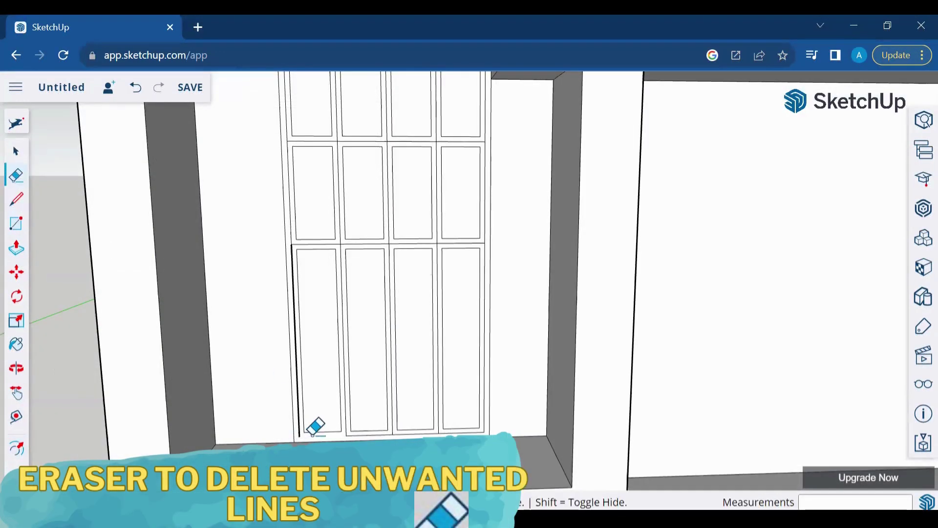
Step: Erase the duplicate lines between the lower panes and on the left edge, undoing one mistaken erase
left_click_drag(344, 432, 432, 432)
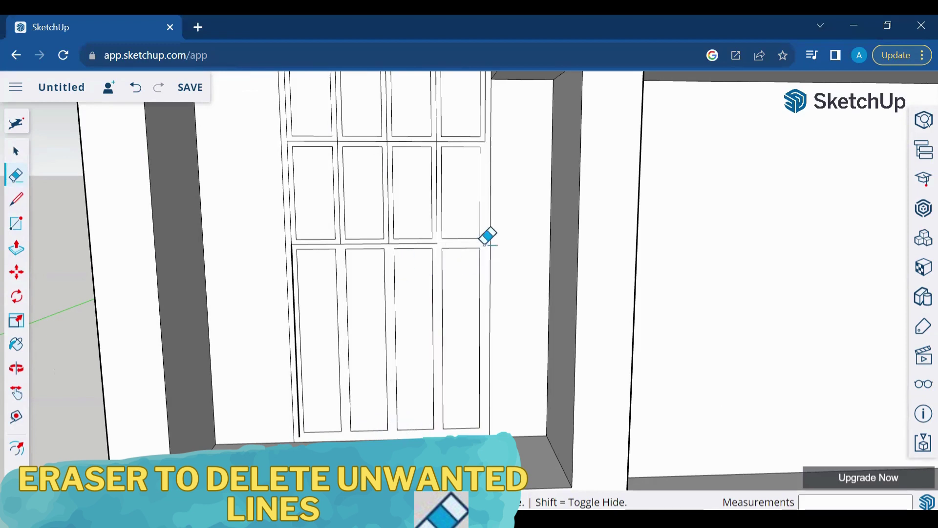
left_click(300, 244)
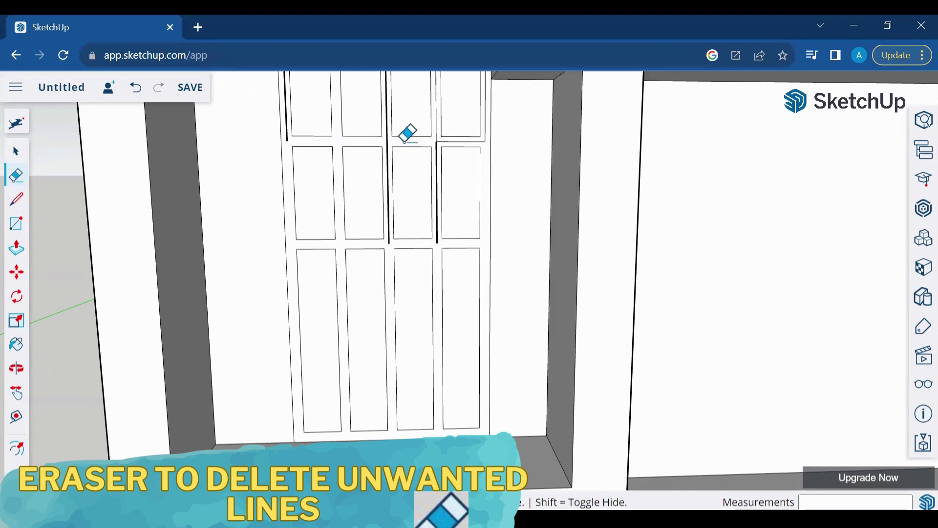
scroll(443, 137, "down", 3)
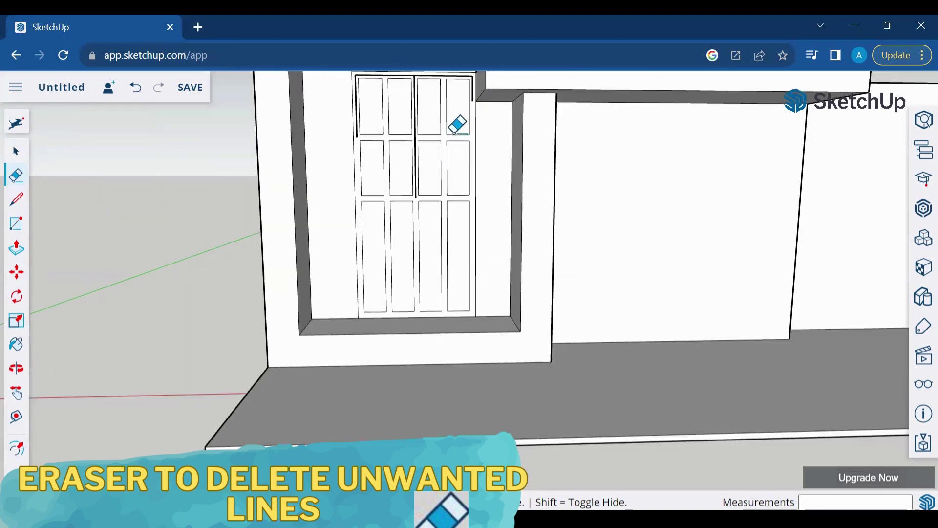
left_click(414, 126)
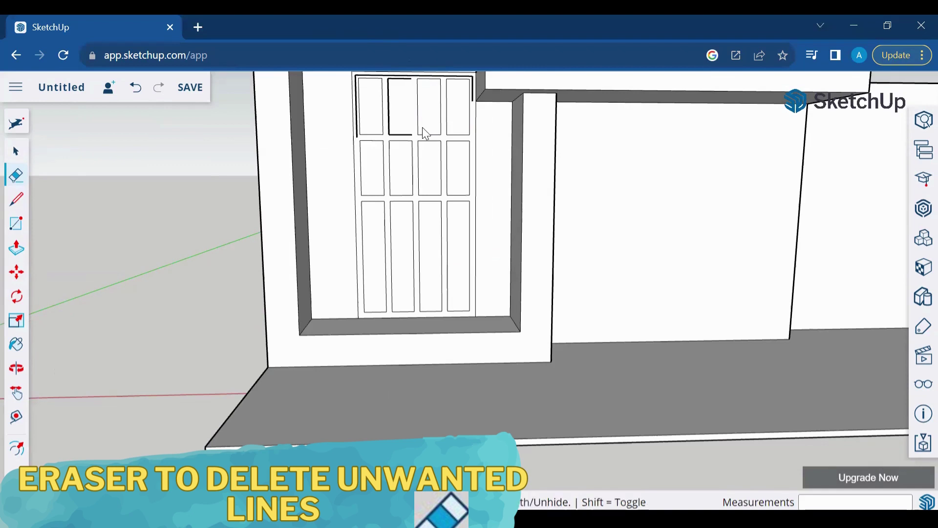
key("ctrl+z")
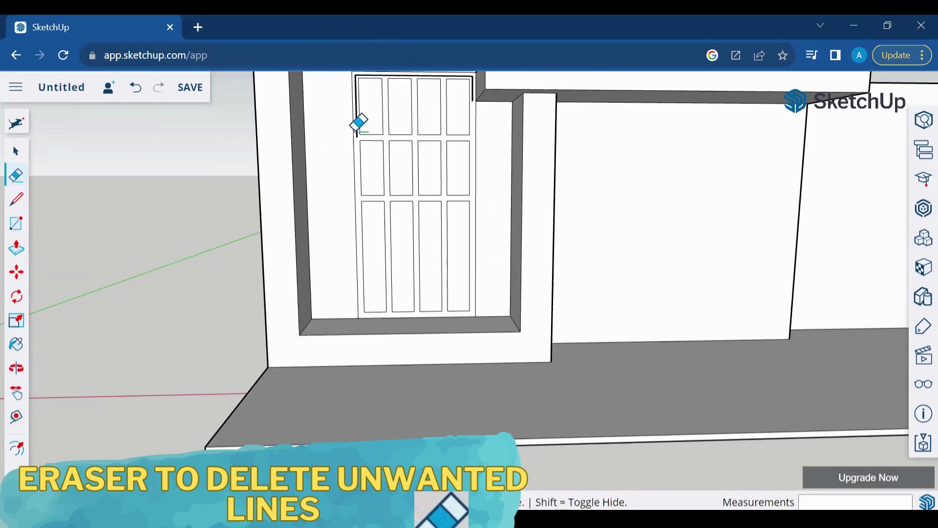
scroll(373, 123, "down", 1)
scroll(339, 131, "up", 5)
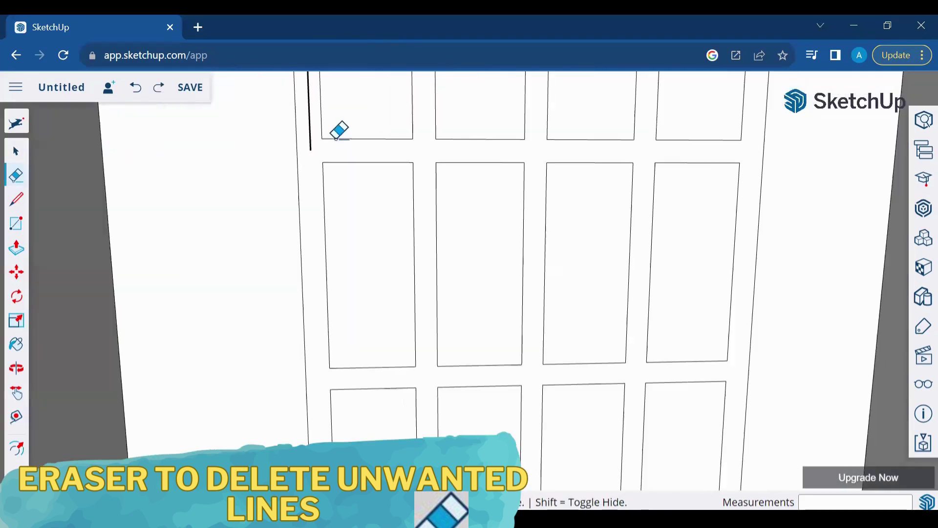
scroll(375, 201, "down", 2)
scroll(376, 195, "down", 2)
scroll(376, 195, "down", 3)
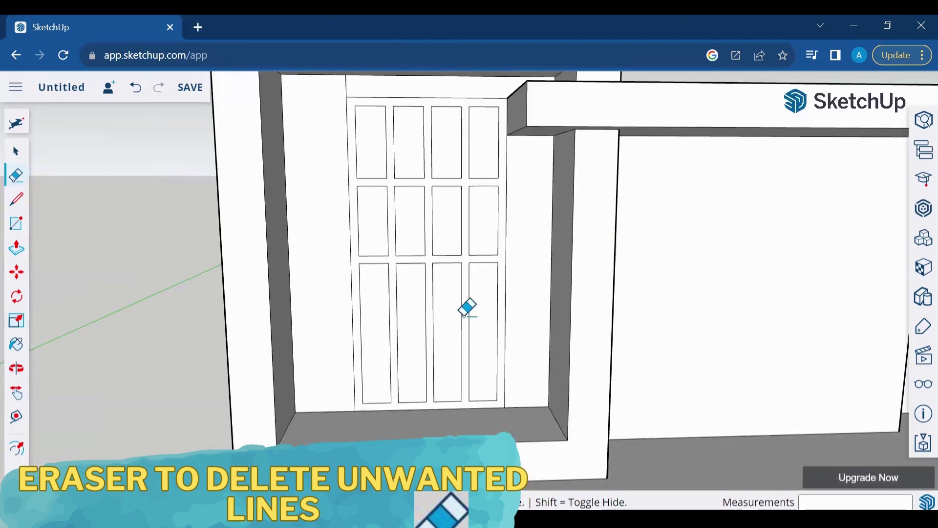
Step: Push/pull the window's grid frame and mullions out 2.2 cm, then bring up the wood materials
left_click(21, 250)
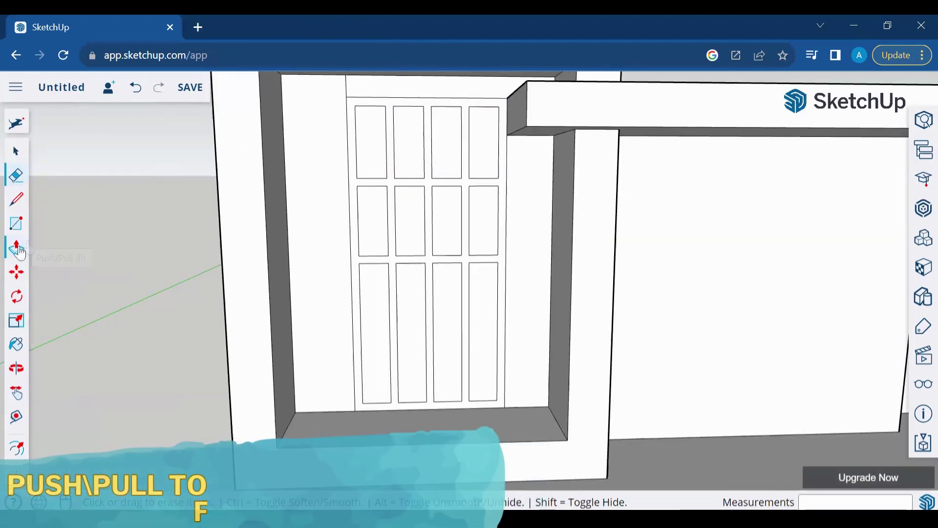
left_click(362, 111)
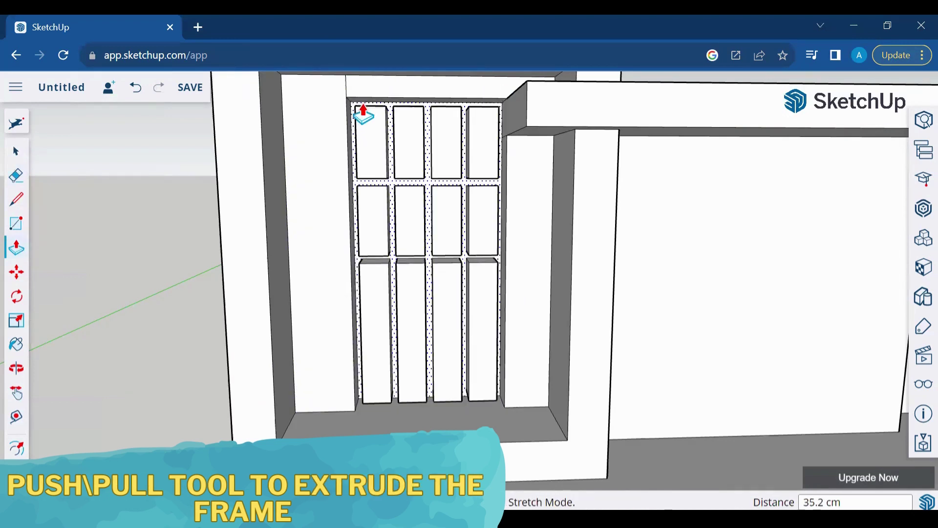
left_click(354, 132)
key("Escape")
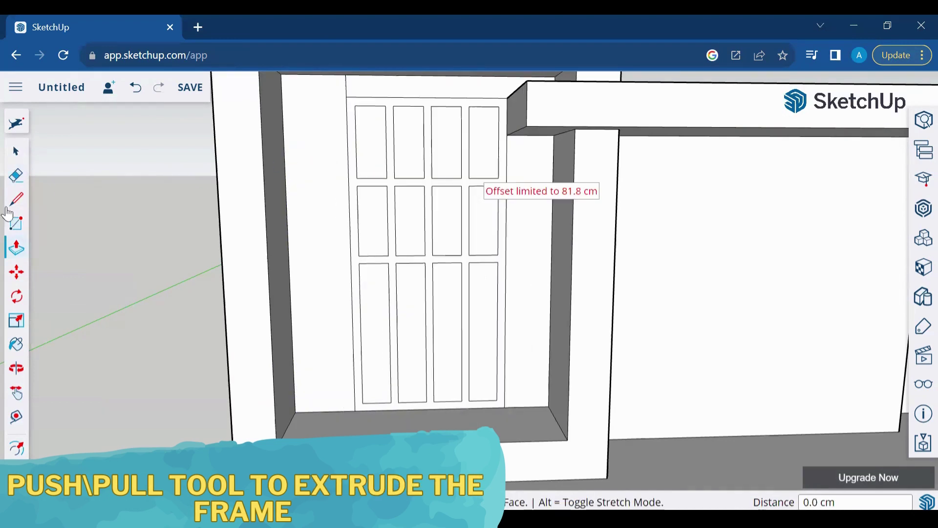
left_click(16, 367)
mouse_move(146, 331)
left_mouse_down()
mouse_move(298, 362)
mouse_move(38, 299)
left_mouse_up()
left_click(16, 248)
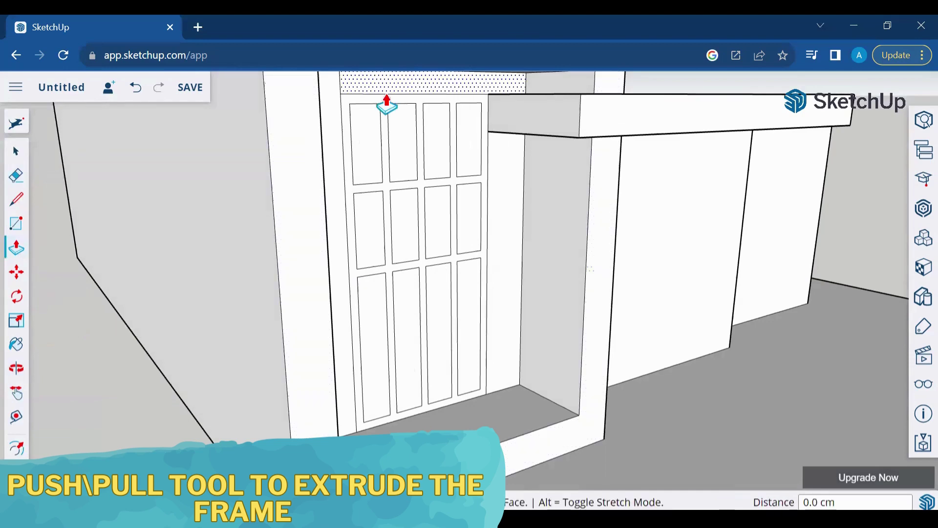
left_click(403, 104)
left_click(364, 121)
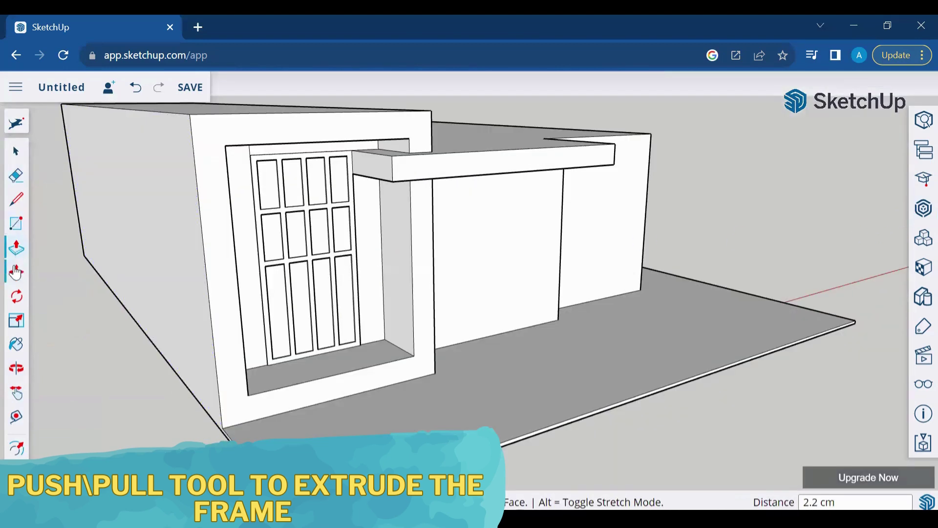
left_click(924, 267)
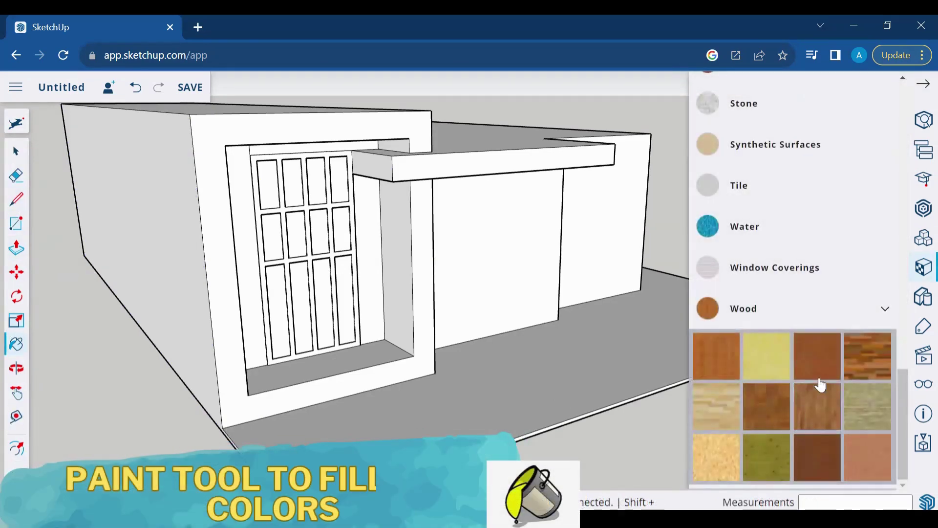
Step: Paint the window's jamb and head with a dark-brown wood
left_click(867, 364)
left_click(376, 270)
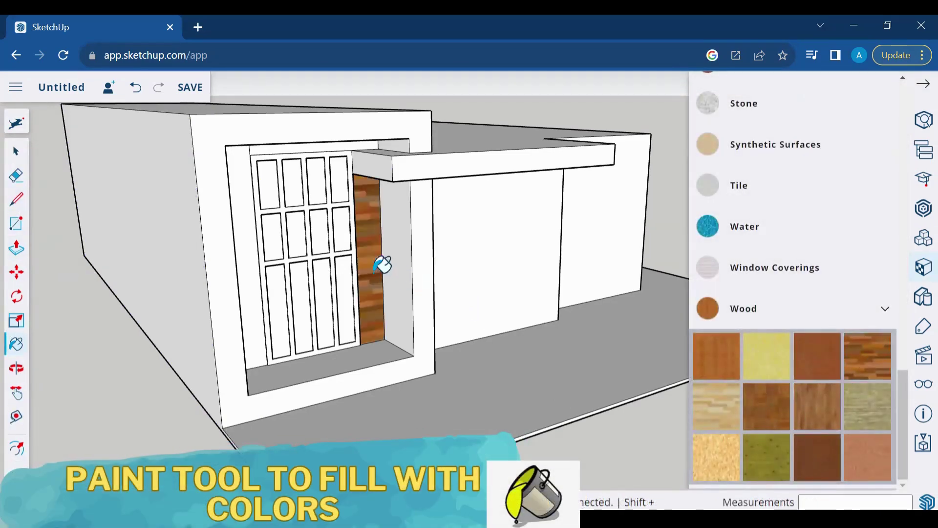
left_click(311, 145)
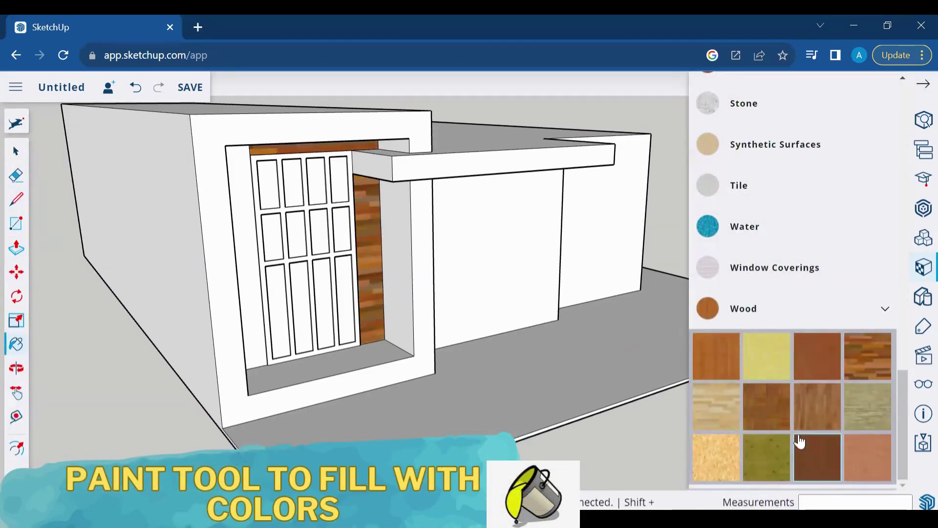
left_click(376, 261)
left_click(298, 143)
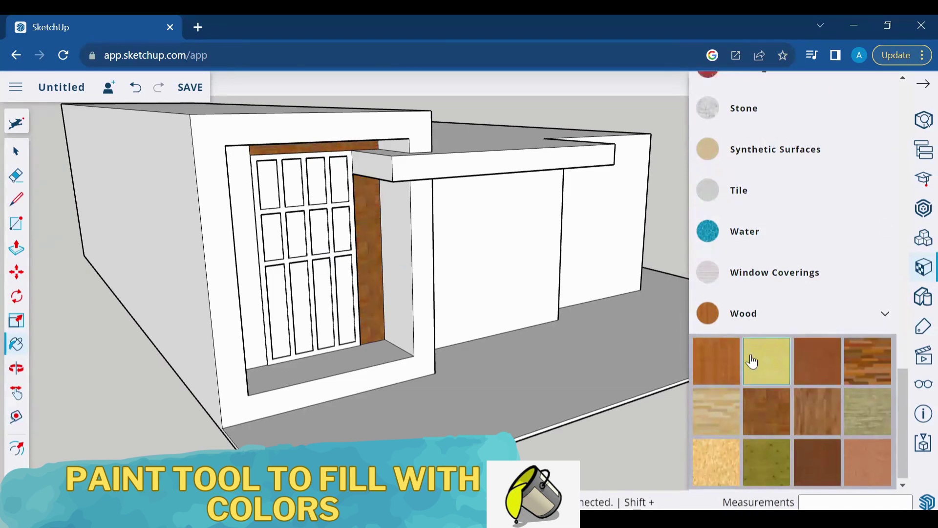
Step: Paint the window panes with Translucent Glass Blue
scroll(750, 360, "up", 5)
left_click(763, 128)
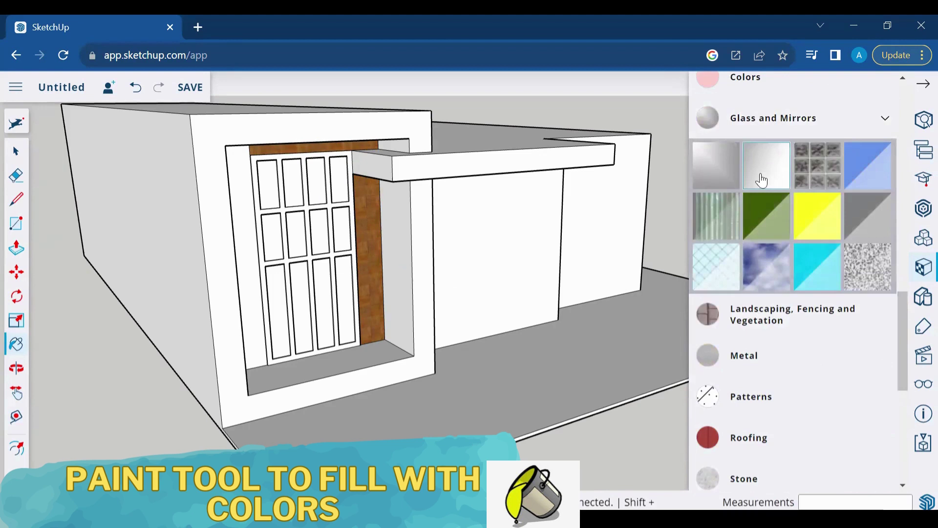
left_click(865, 176)
left_click(339, 178)
left_click(342, 225)
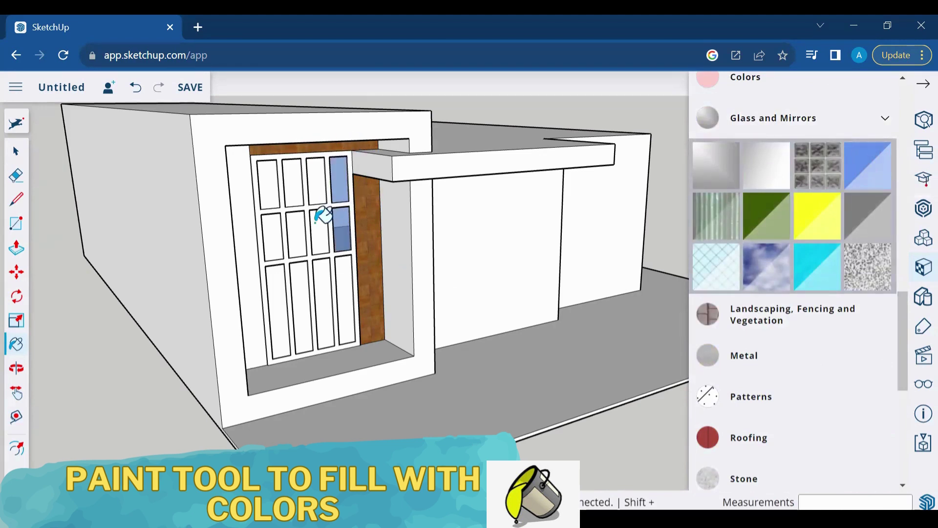
left_click(317, 171)
left_click(294, 182)
left_click(274, 222)
left_click(269, 184)
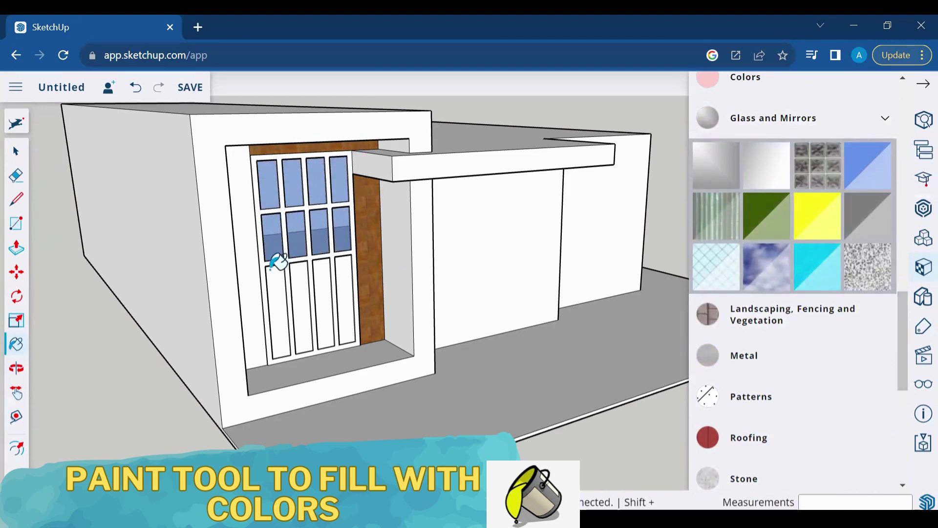
left_click(275, 266)
left_click(322, 267)
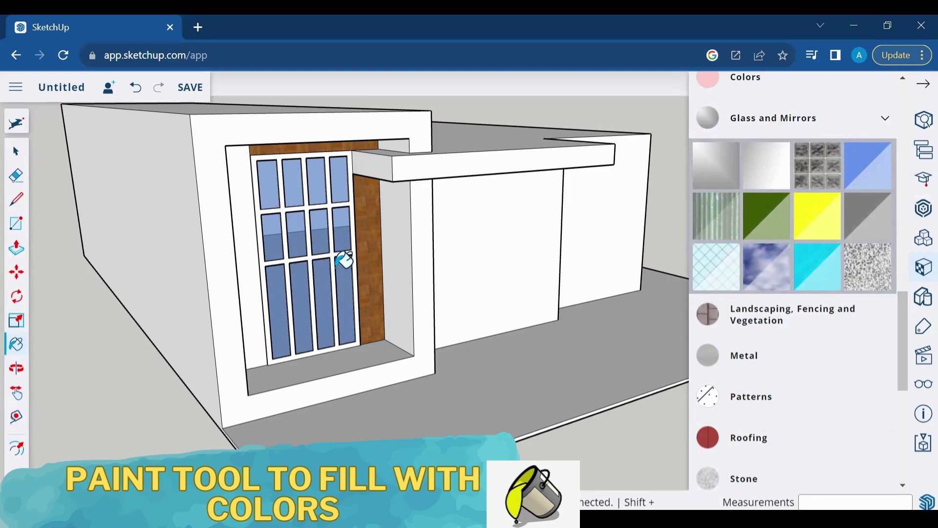
Step: Paint the window frame and mullions grey metal and the left jamb wood
left_click(708, 355)
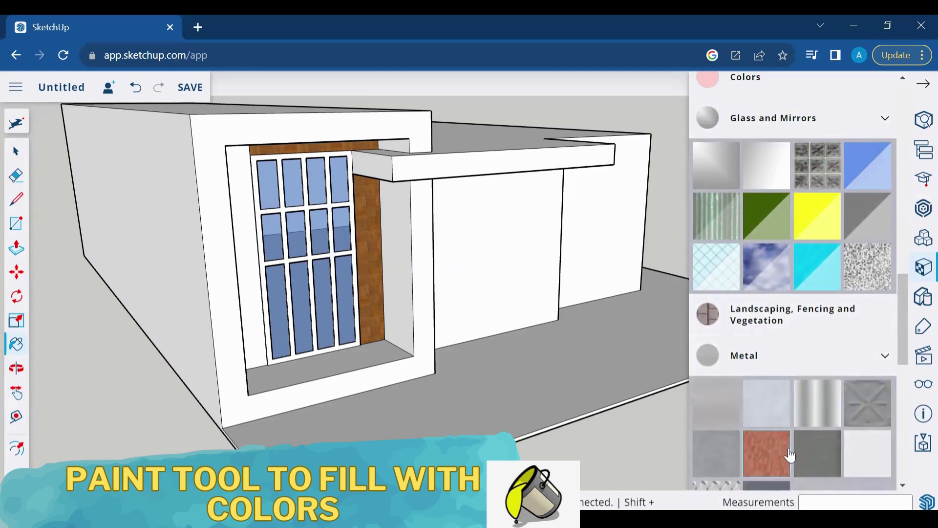
left_click(316, 153)
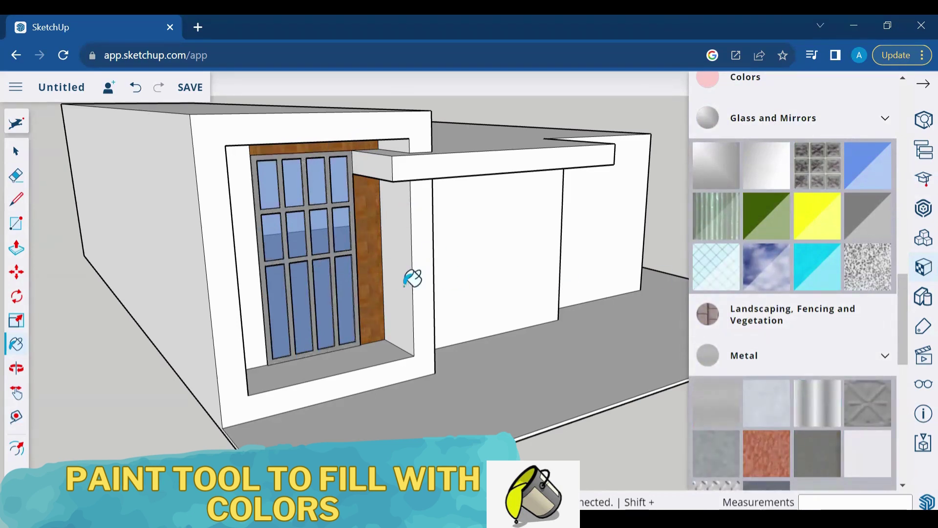
scroll(820, 239, "up", 3)
scroll(816, 235, "up", 2)
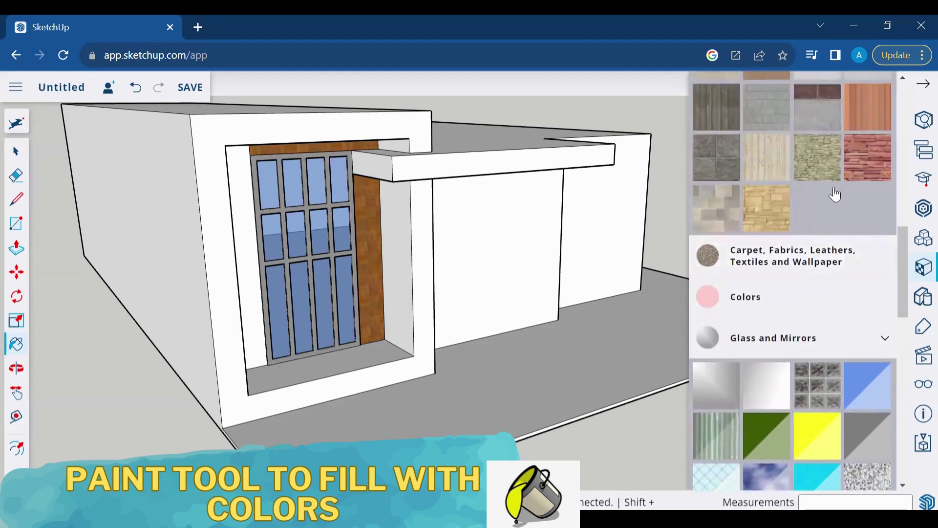
left_click(251, 211)
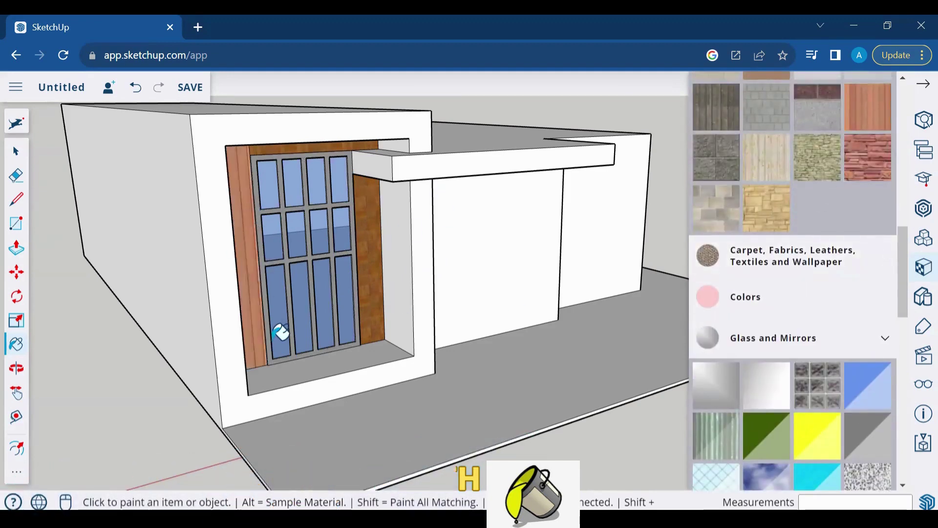
Step: Reposition the left jamb's wood texture so the grain runs as horizontal planks
right_click(243, 271)
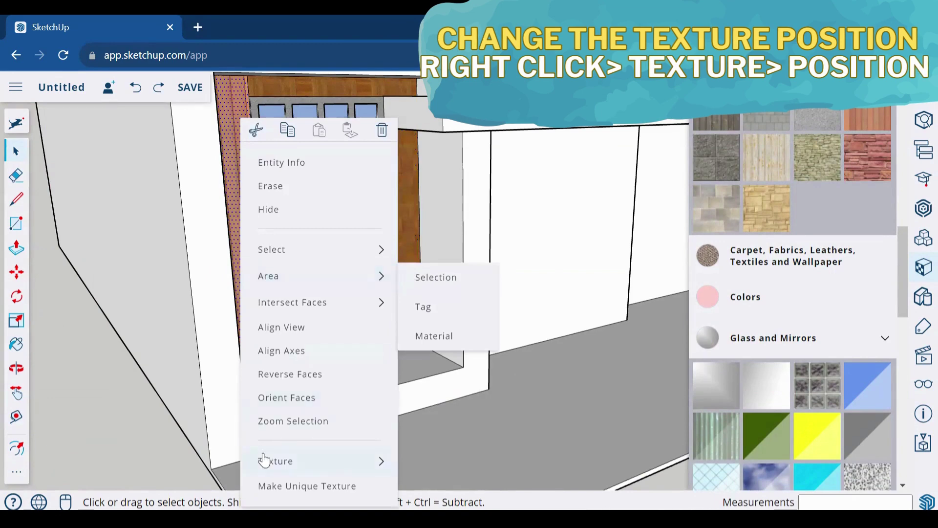
mouse_move(282, 460)
left_click(440, 418)
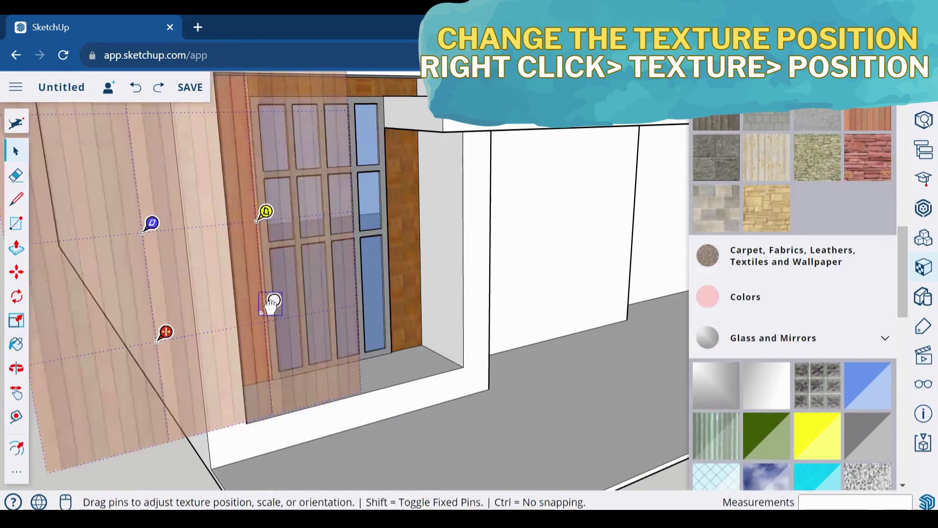
left_click_drag(274, 311, 140, 185)
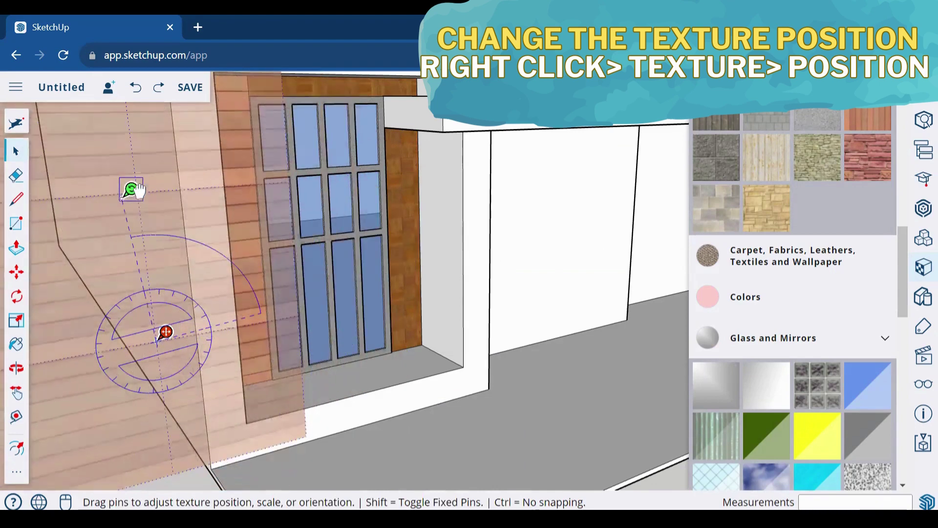
key("Return")
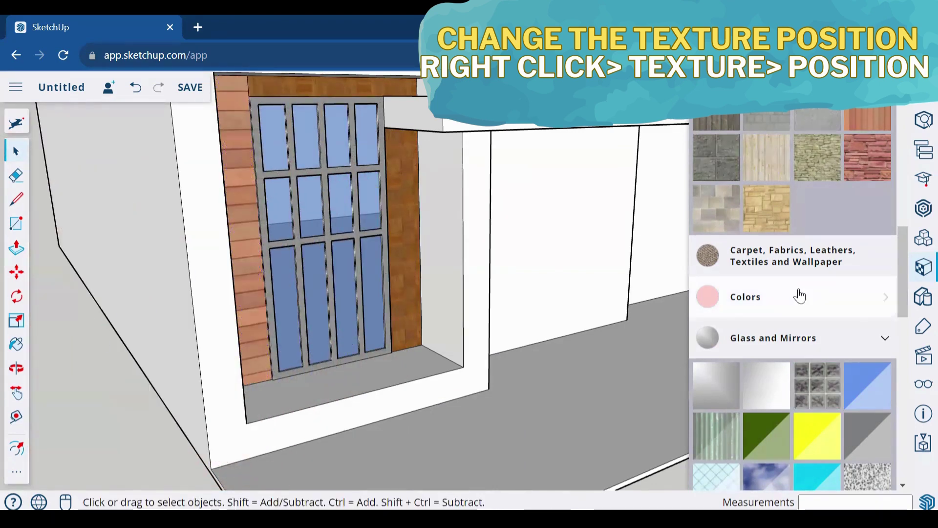
Step: Try brick and grey striped textures on the window frame, then undo the striped one
scroll(797, 294, "up", 5)
left_click(780, 189)
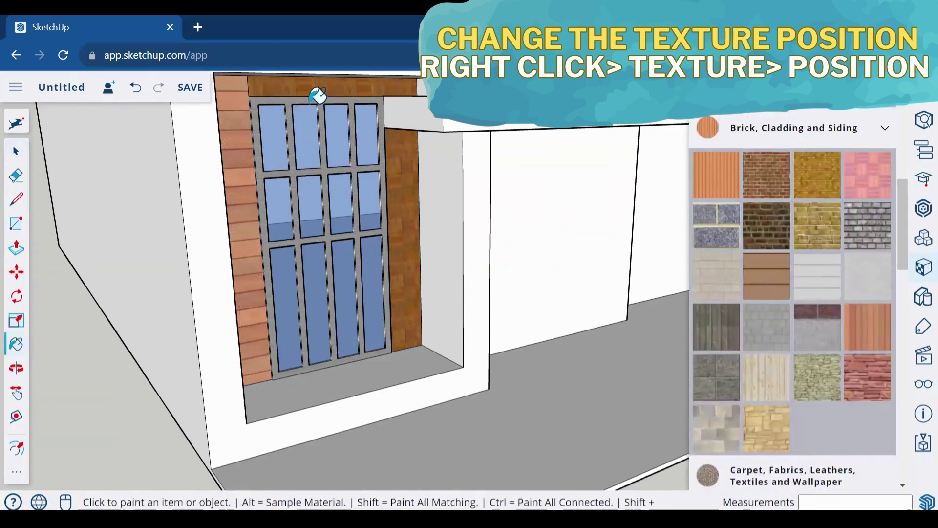
left_click(337, 148)
scroll(875, 264, "up", 4)
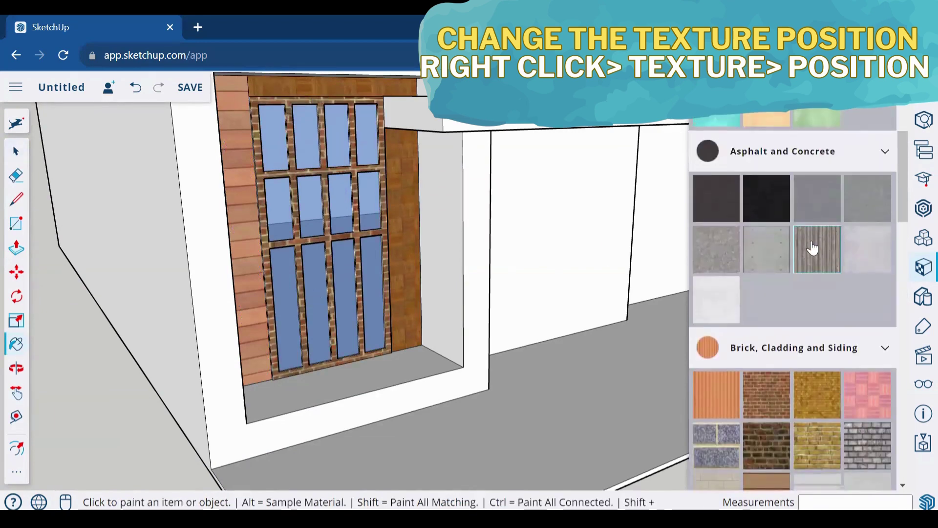
left_click(321, 97)
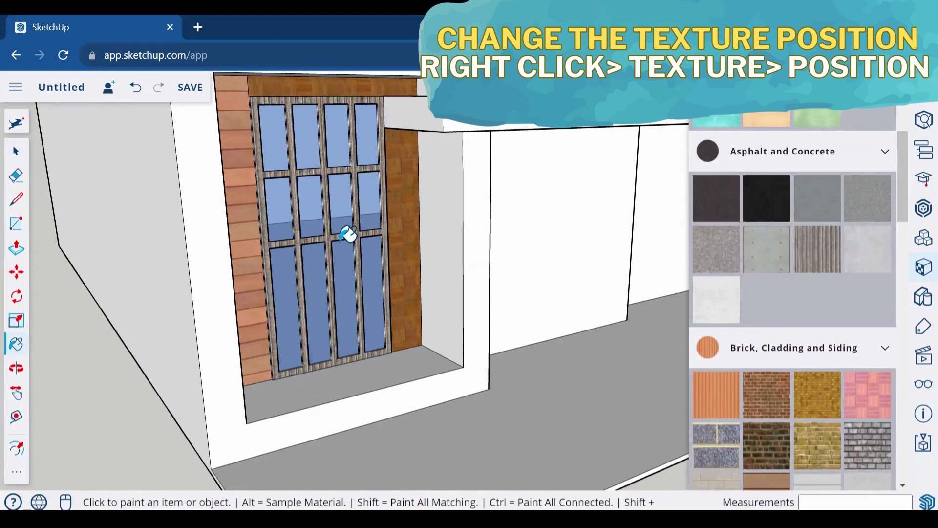
key("ctrl+z")
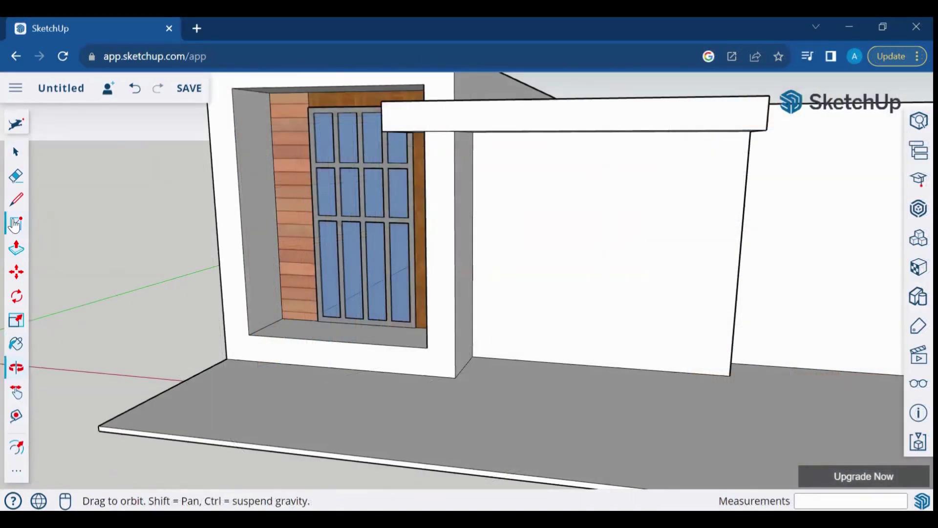
Step: Draw a door rectangle on the right wall and offset it inward to form a frame
left_click(16, 224)
left_click(694, 373)
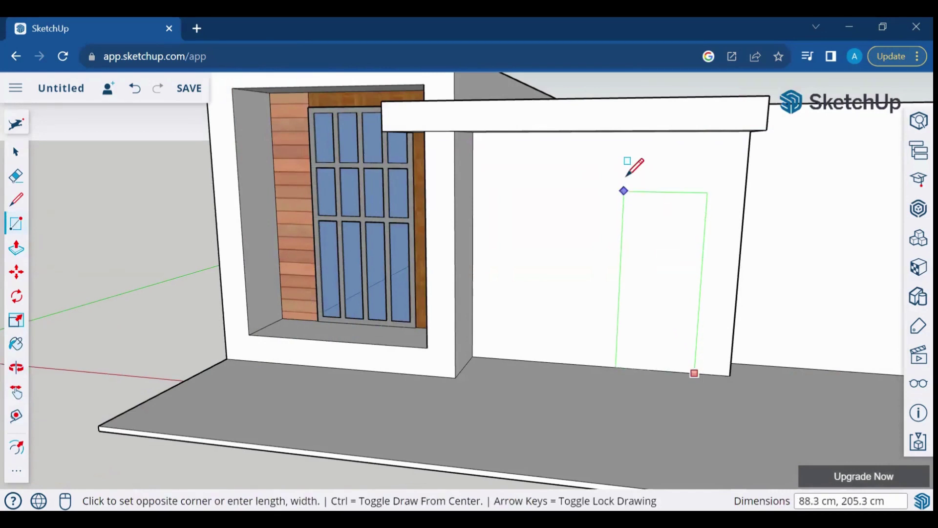
left_click(624, 180)
key("e")
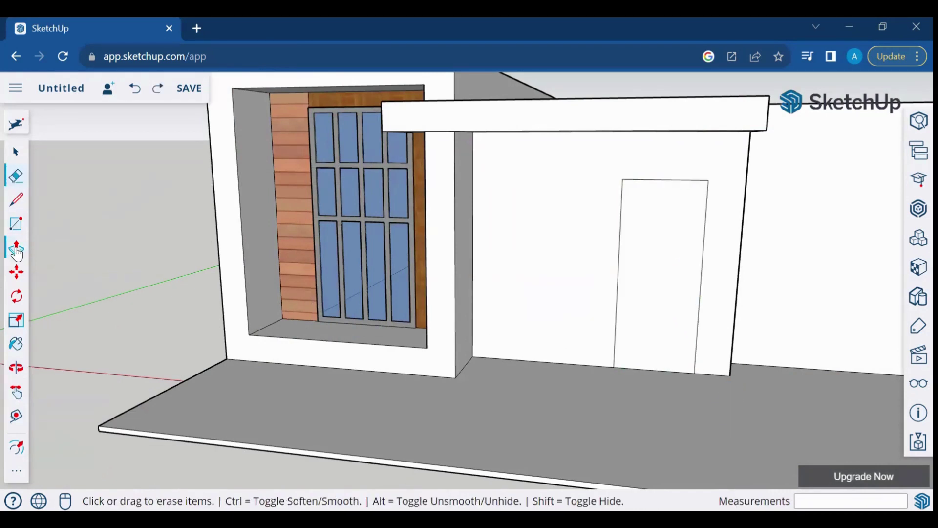
left_click(16, 447)
left_click(617, 295)
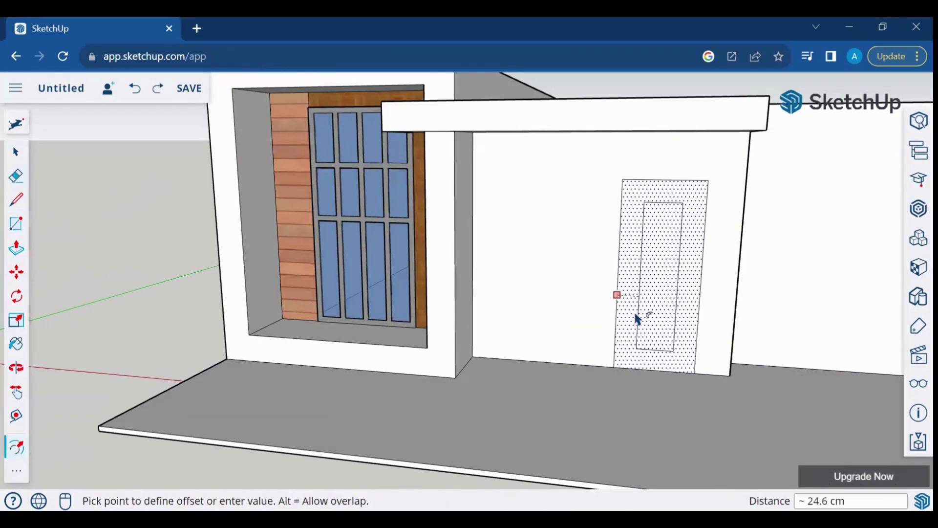
left_click(624, 330)
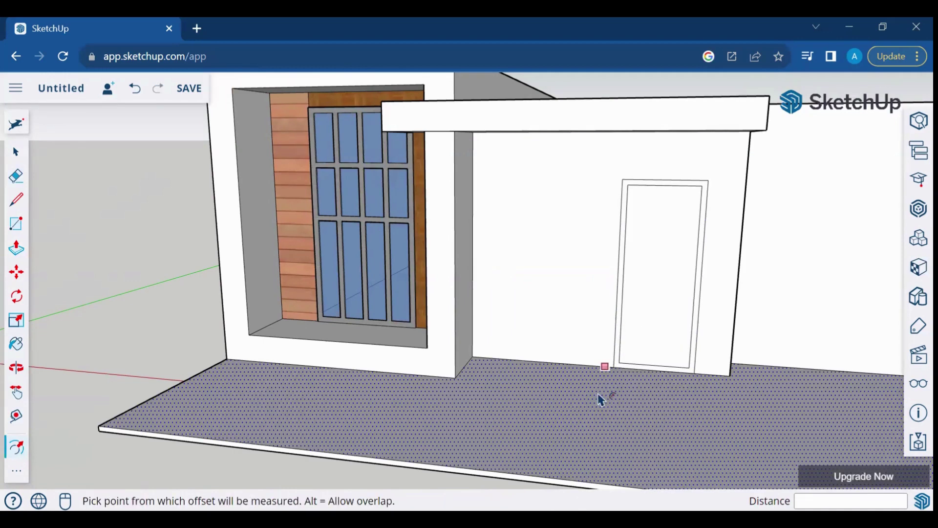
scroll(695, 371, "down", 1)
scroll(695, 372, "up", 5)
Step: Close the door's bottom edge with a line and erase the inner frame's bottom edge
key("l")
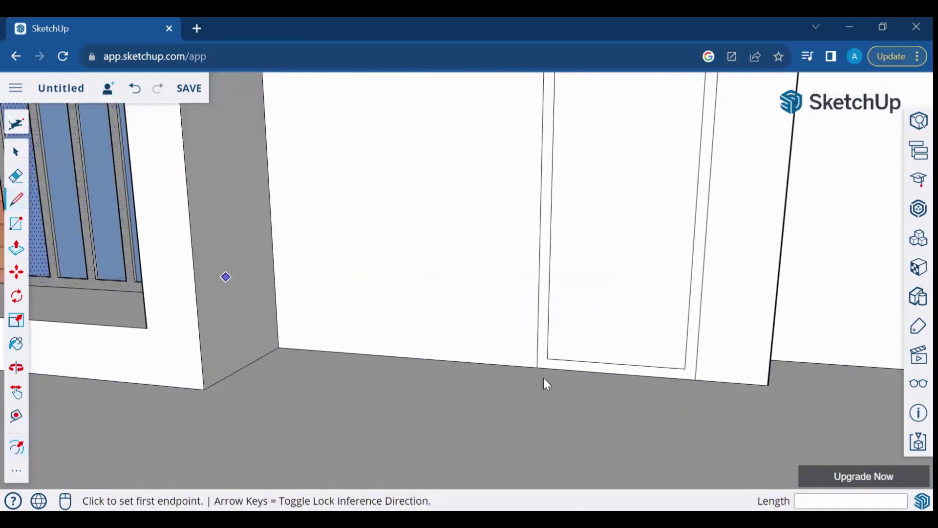
left_click(547, 358)
left_click(685, 369)
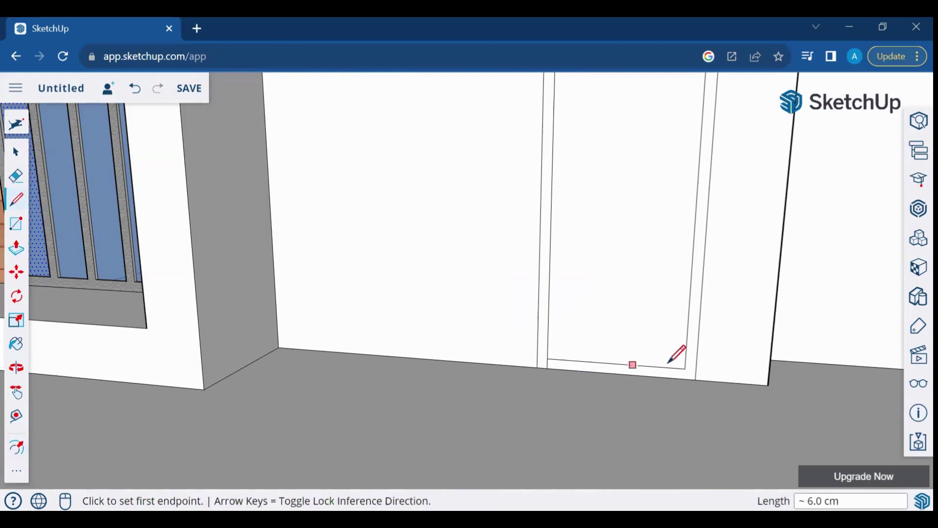
key("Escape")
left_click(16, 175)
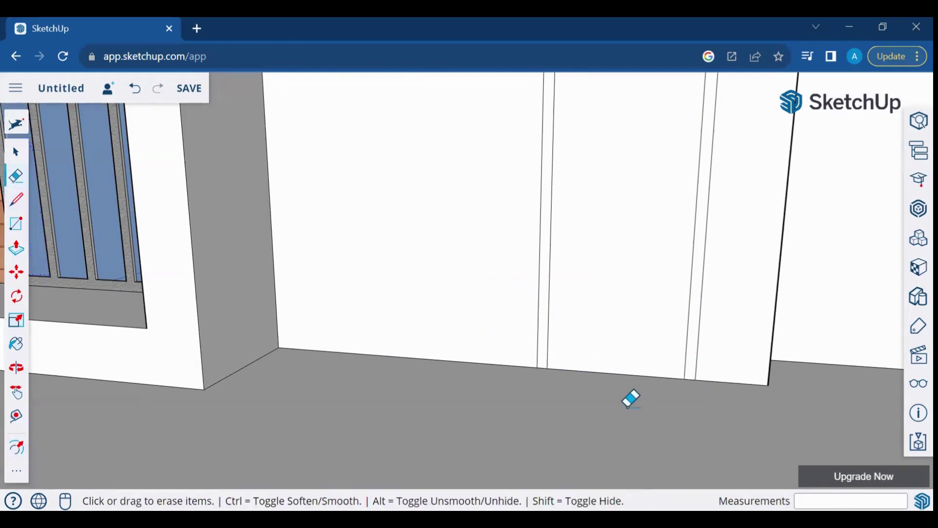
scroll(630, 399, "down", 2)
scroll(629, 391, "down", 3)
key("r")
left_click(552, 309)
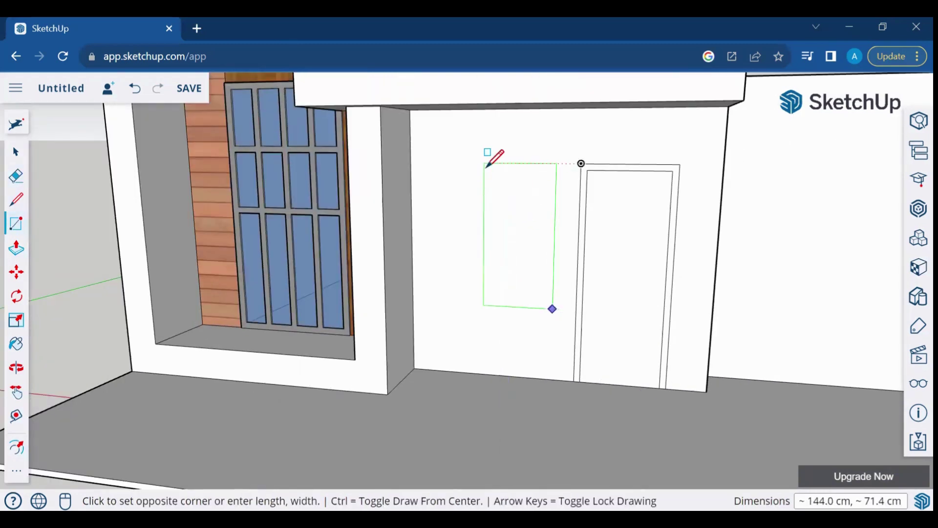
Step: Finish the tall window rectangle left of the door and offset an inner frame inside it
left_click(504, 165)
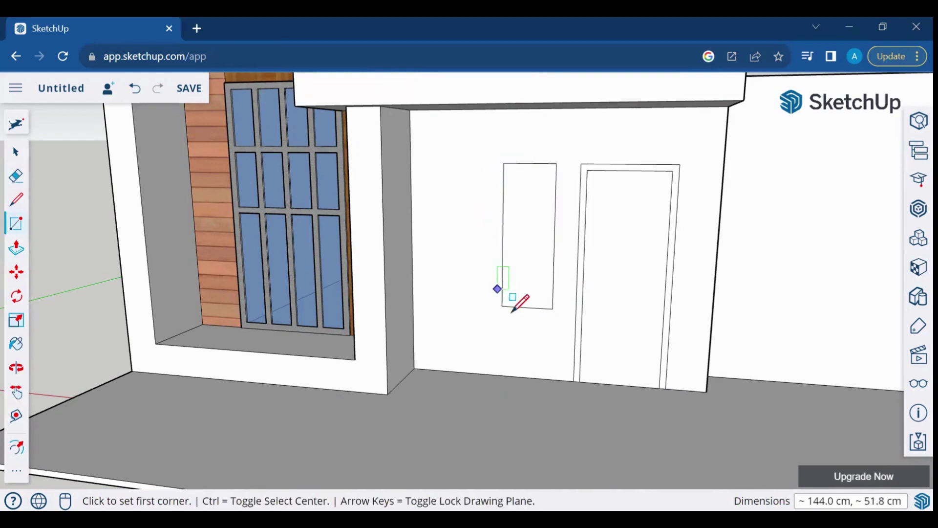
left_click(16, 447)
left_click(503, 254)
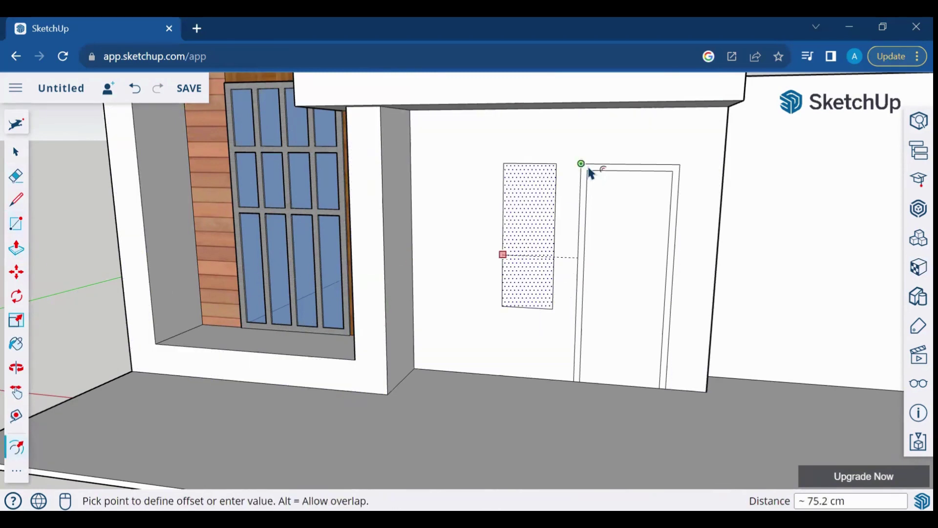
left_click(513, 211)
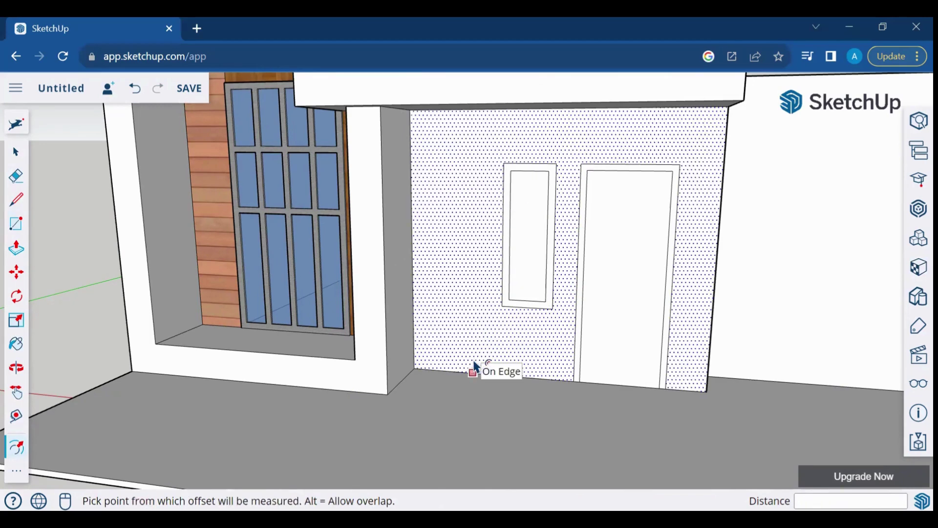
Step: Copy the framed window and paste a duplicate to its left
key("space")
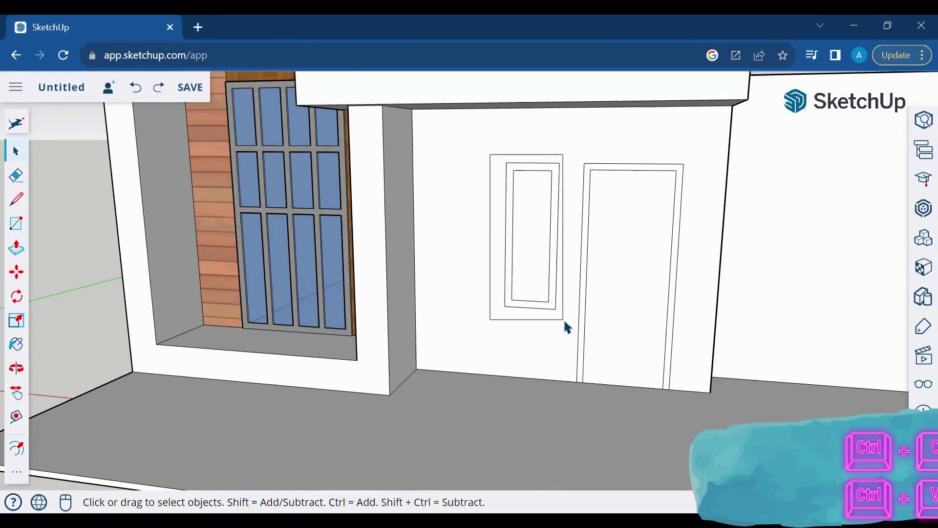
left_click_drag(496, 157, 565, 320)
key("ctrl+c")
key("ctrl+v")
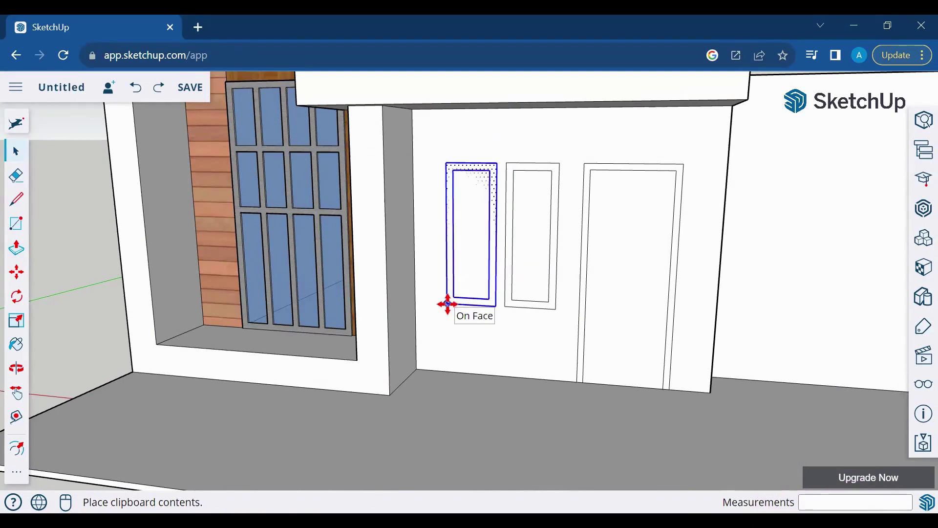
left_click(446, 305)
Step: Pull the copied window frame and the door frame out 4.9 cm to match
left_click(460, 303)
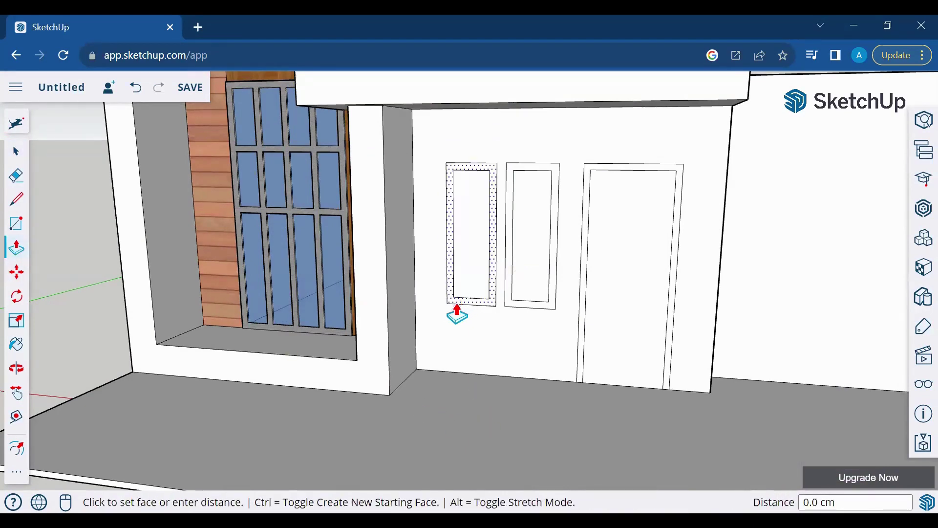
left_click(510, 306)
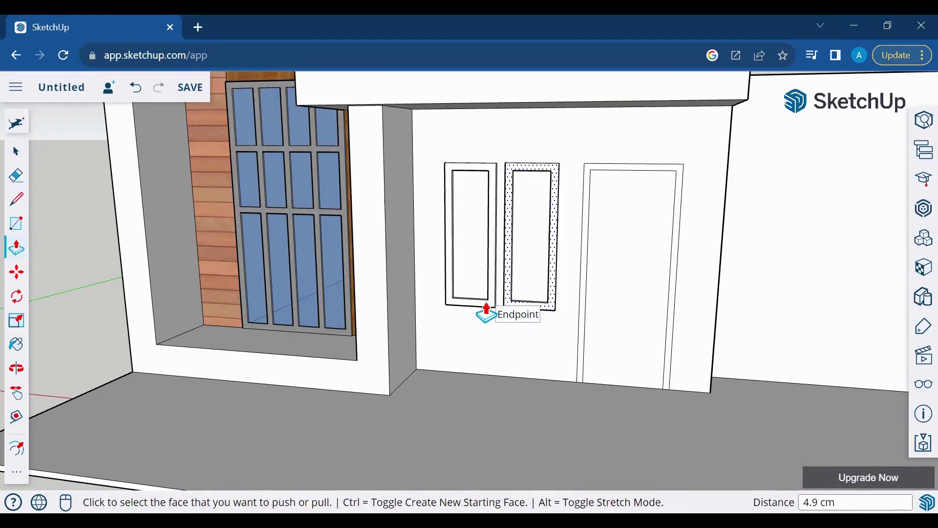
left_click(581, 326)
left_click(575, 317)
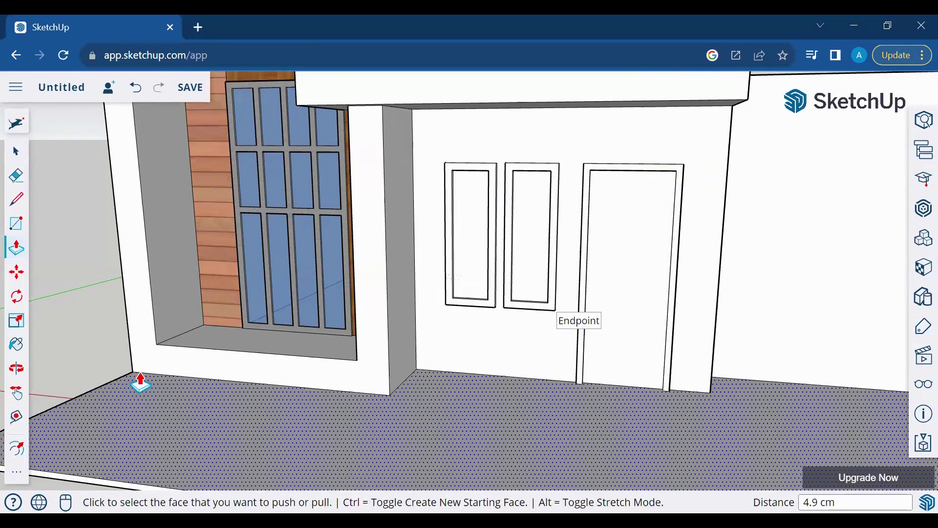
left_click(16, 342)
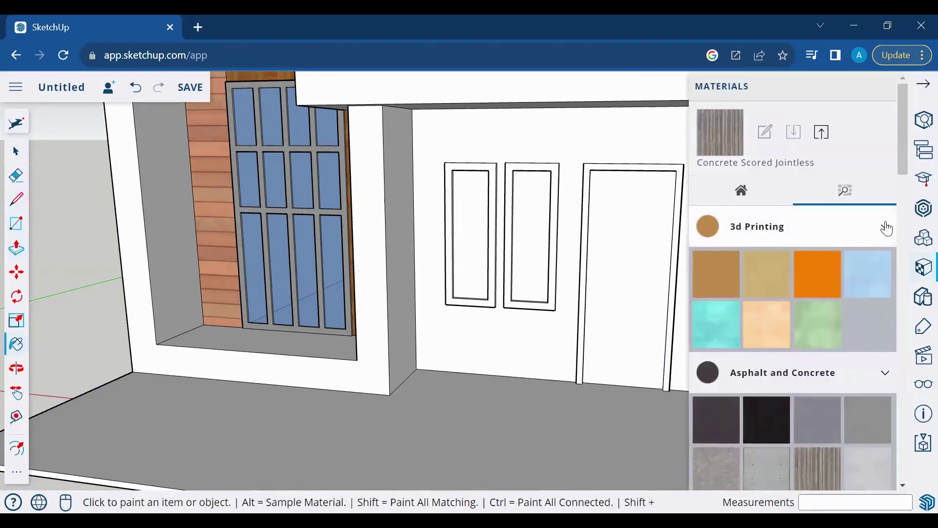
Step: Paint both window frames Blacktop Old 01, the door wood, and the panes Translucent Glass Blue
left_click(548, 302)
left_click(494, 302)
left_click(591, 281)
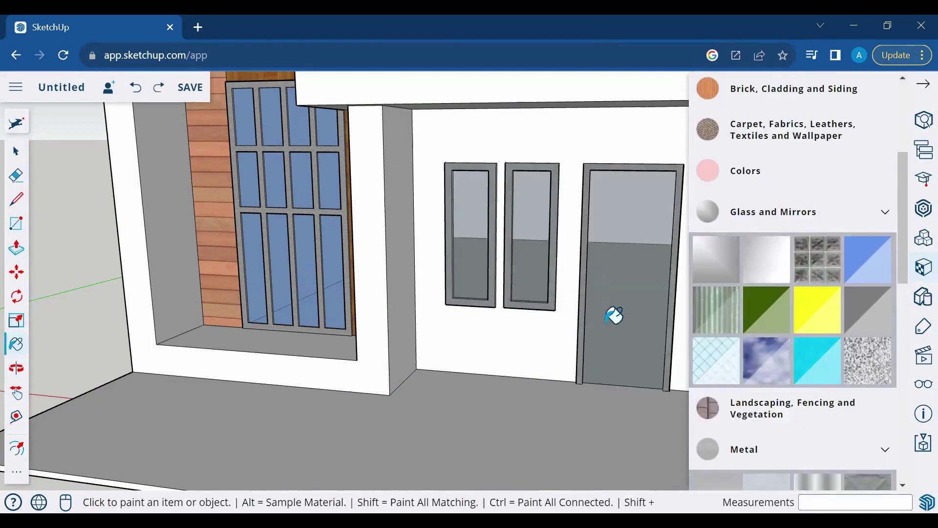
left_click(614, 314)
left_click(533, 257)
left_click(476, 252)
Step: Close and reopen the materials panel, then pan the view to show the side wall
left_click(922, 119)
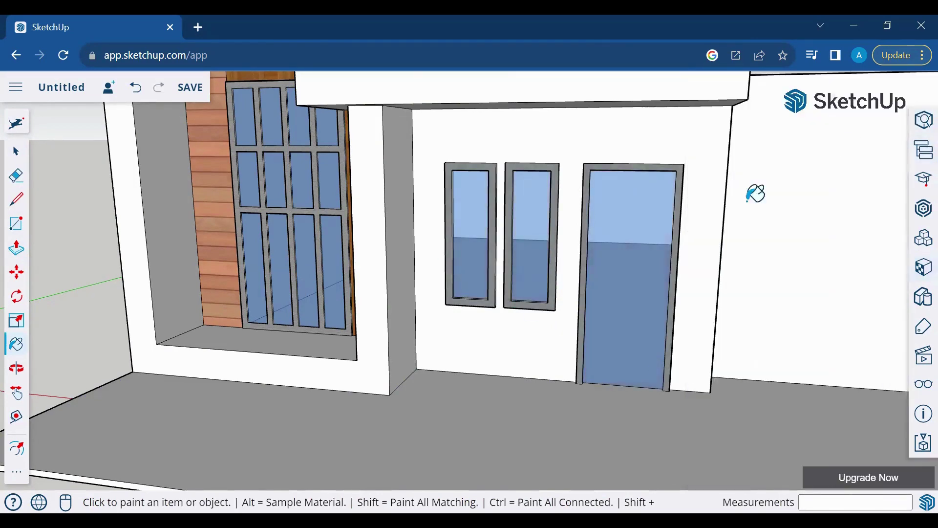
scroll(748, 193, "down", 5)
scroll(656, 320, "up", 4)
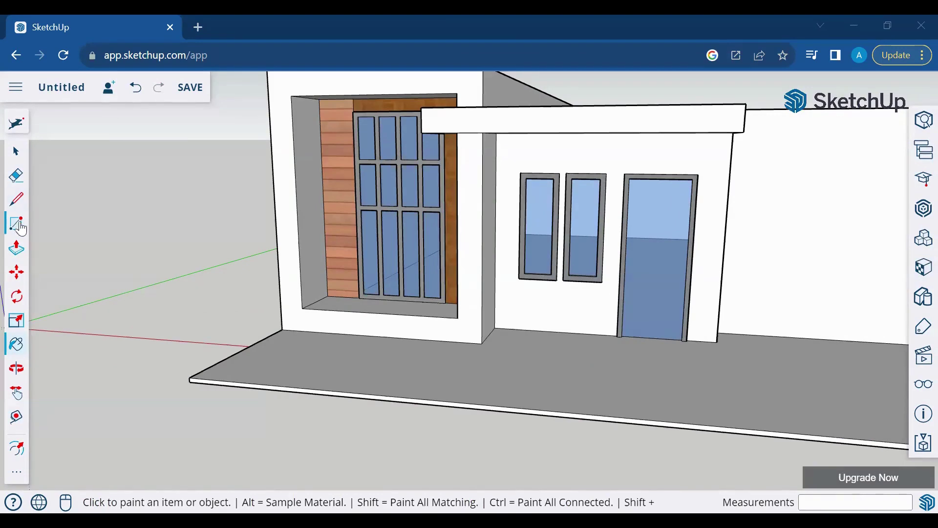
left_click(15, 347)
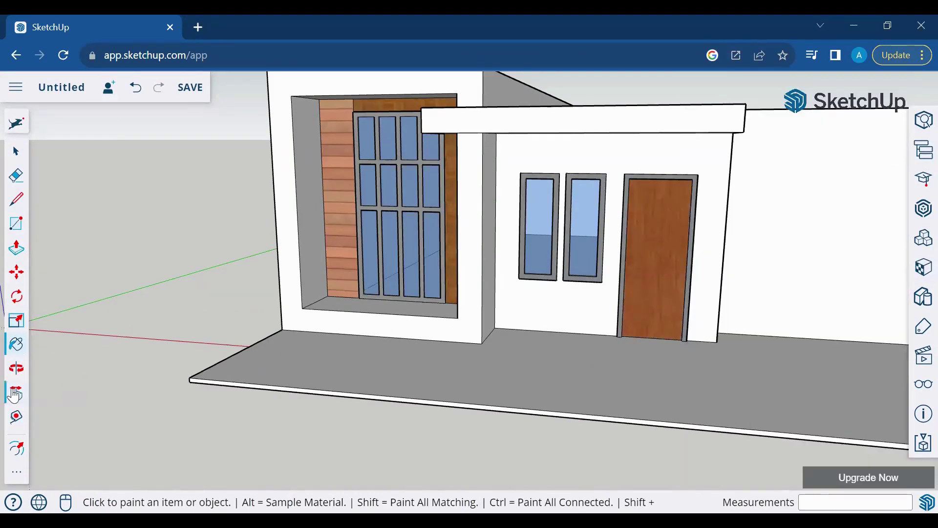
left_click(14, 395)
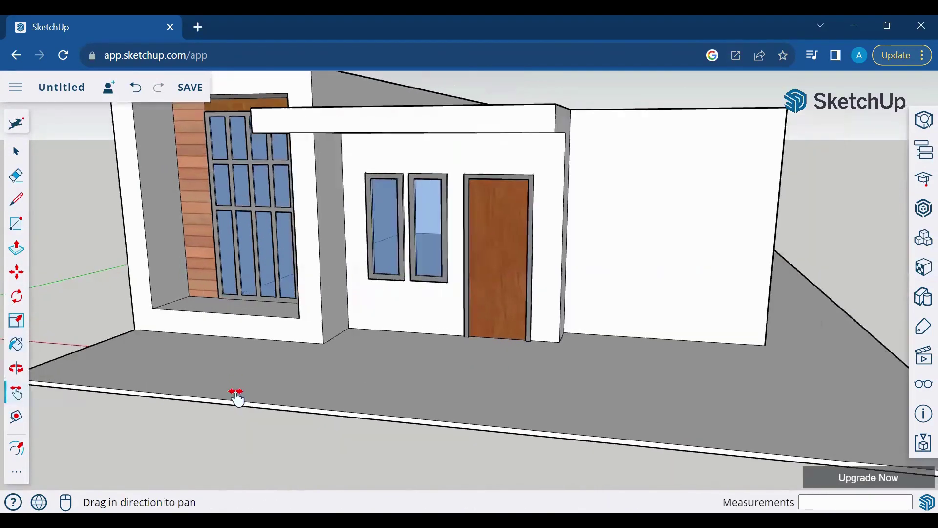
mouse_move(236, 394)
left_mouse_down()
mouse_move(350, 417)
mouse_move(553, 381)
left_mouse_up()
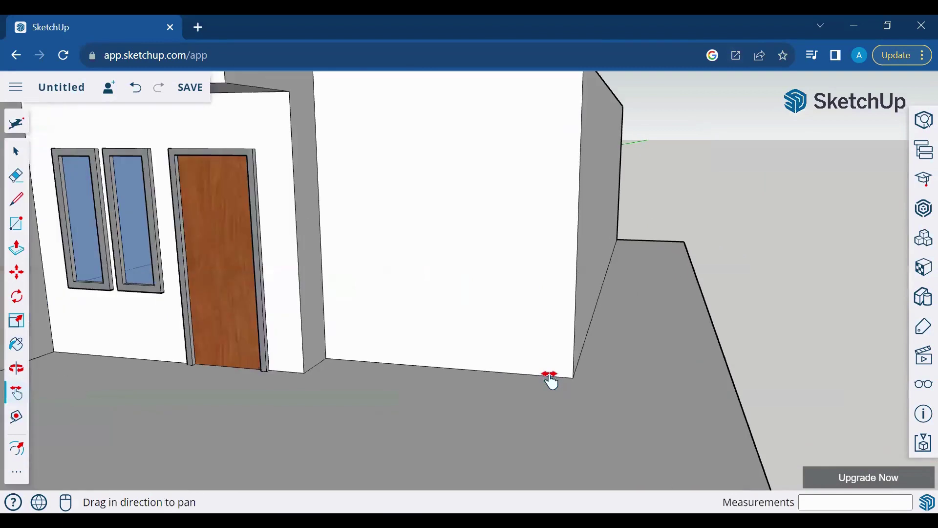
Step: Draw the panel's top edge and a vertical edge down to the floor on the front wall
left_click(18, 203)
left_click(581, 149)
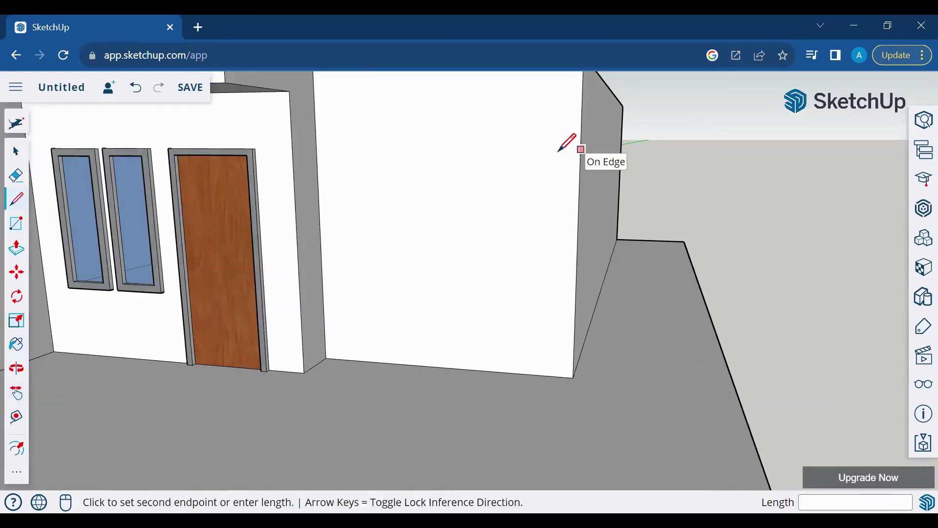
left_click(478, 148)
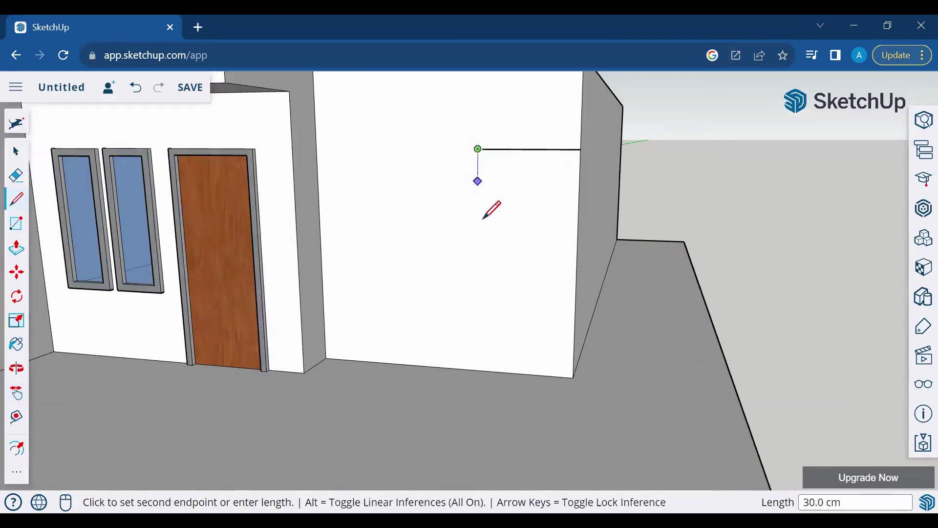
left_click(478, 362)
left_click(16, 368)
left_click_drag(555, 335, 73, 276)
Step: Draw the matching top edge and floor-length vertical edge on the adjoining side wall
key("l")
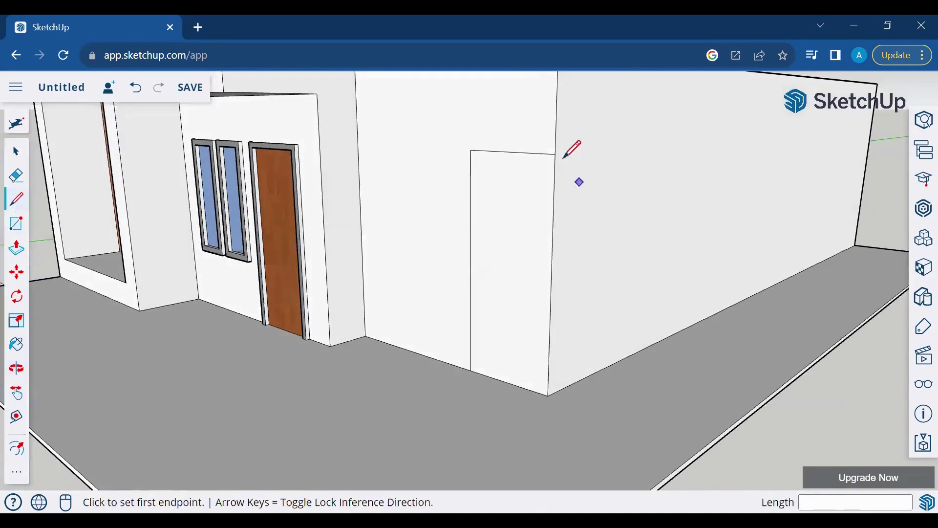
left_click(555, 154)
left_click(16, 368)
mouse_move(146, 377)
left_mouse_down()
mouse_move(289, 379)
mouse_move(411, 155)
left_mouse_up()
left_click(17, 154)
left_click(16, 199)
left_click(374, 147)
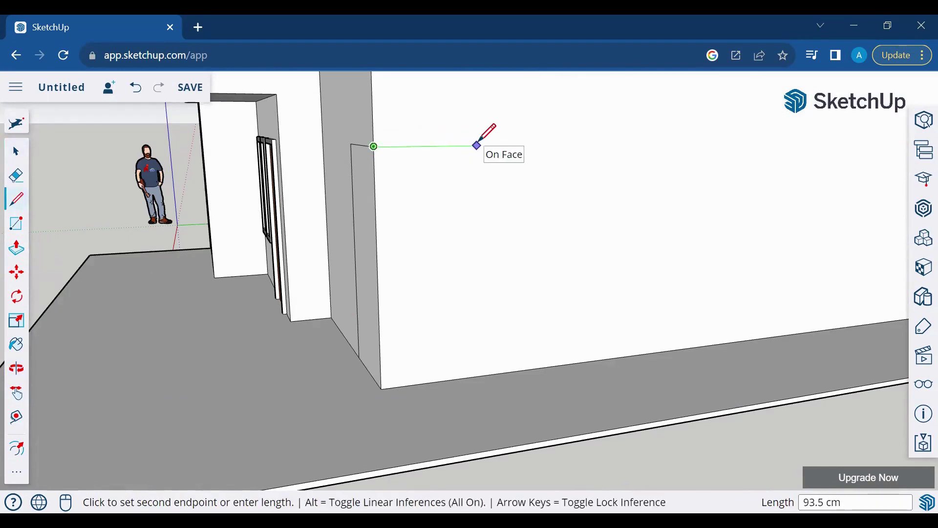
left_click(476, 146)
left_click(476, 376)
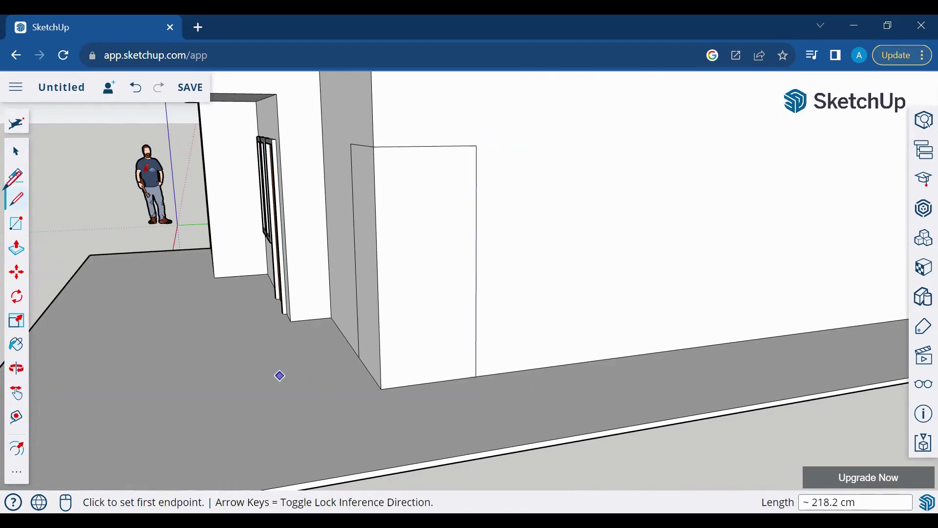
middle_click_drag(258, 342, 33, 327)
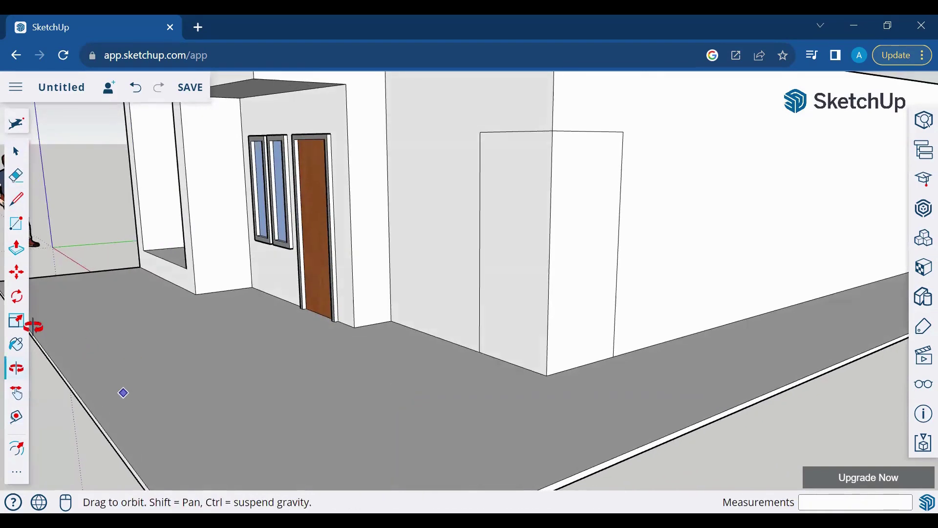
Step: Undo an accidental offset started on the corner panel face
left_click(20, 452)
left_click(546, 299)
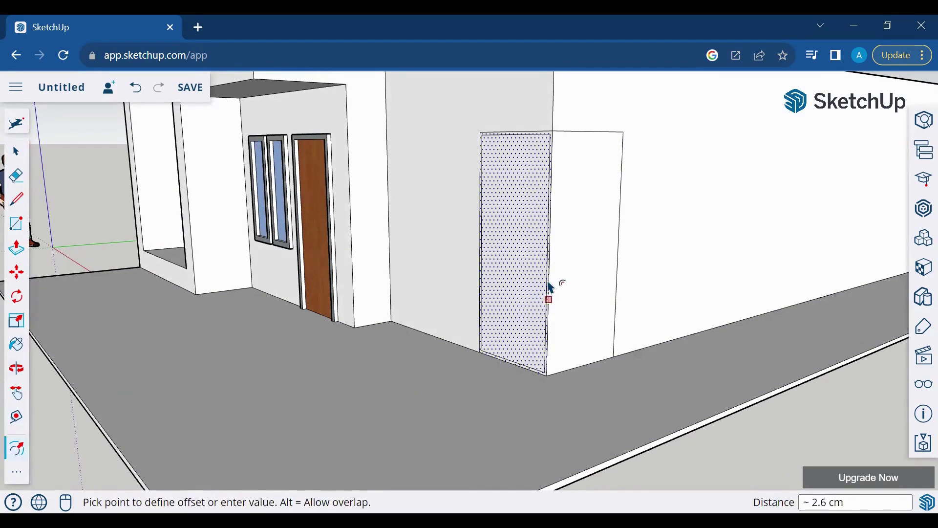
key("l")
key("ctrl+z")
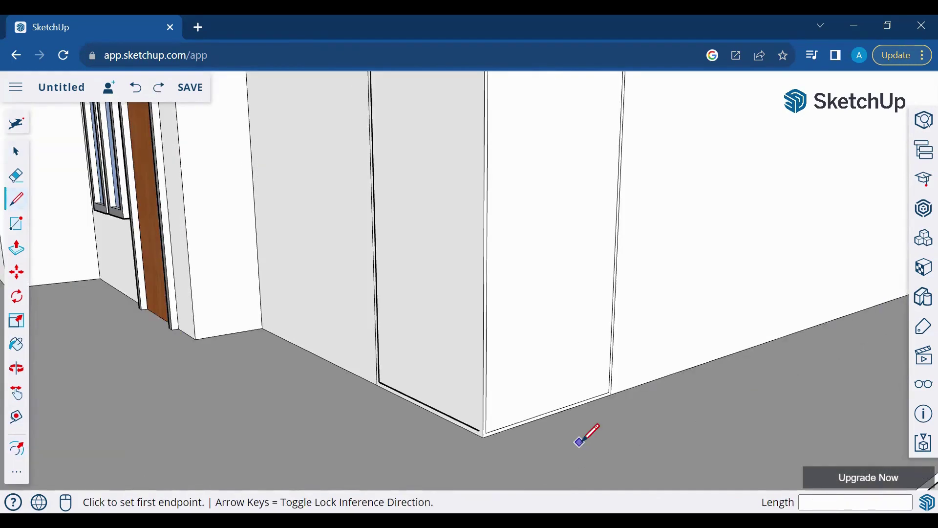
Step: Push the corner panel face slightly into the wall to recess it
left_click(17, 248)
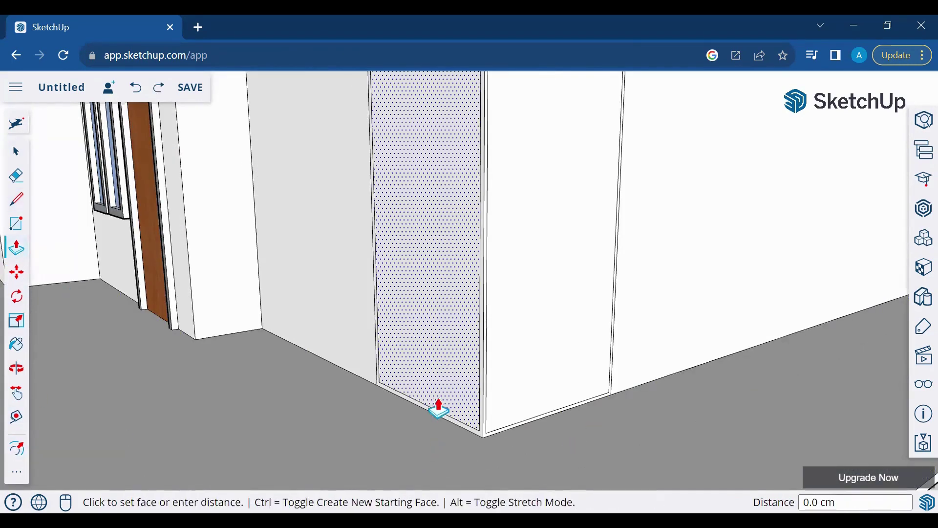
left_click(500, 418)
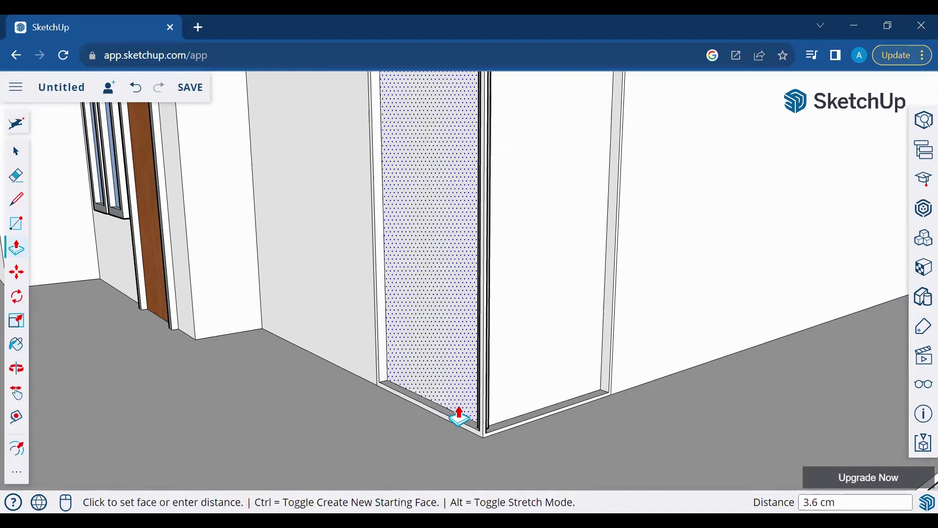
left_click(465, 446)
scroll(464, 447, "down", 3)
scroll(464, 446, "up", 4)
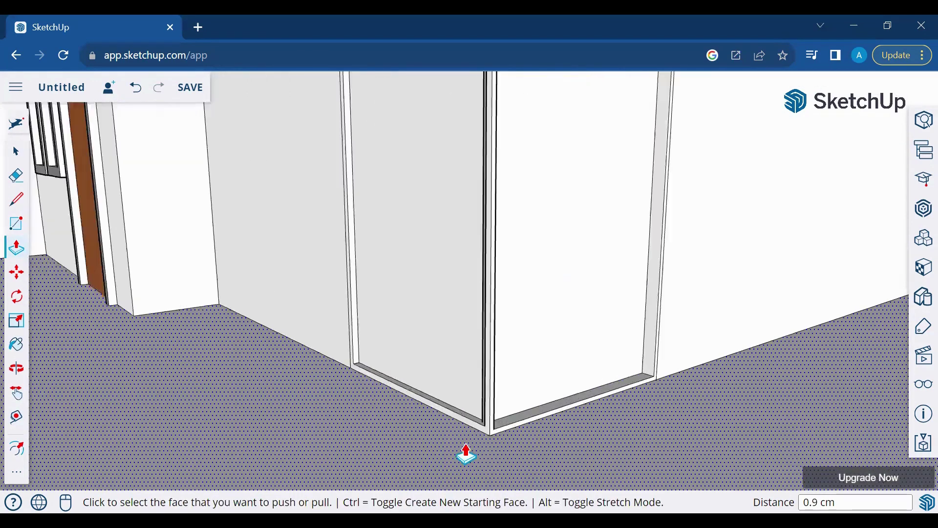
scroll(465, 446, "up", 2)
Step: Raise both panels' bottom strips and recess the upper corner panel into the wall
left_click(471, 420)
left_click(483, 315)
left_click(555, 403)
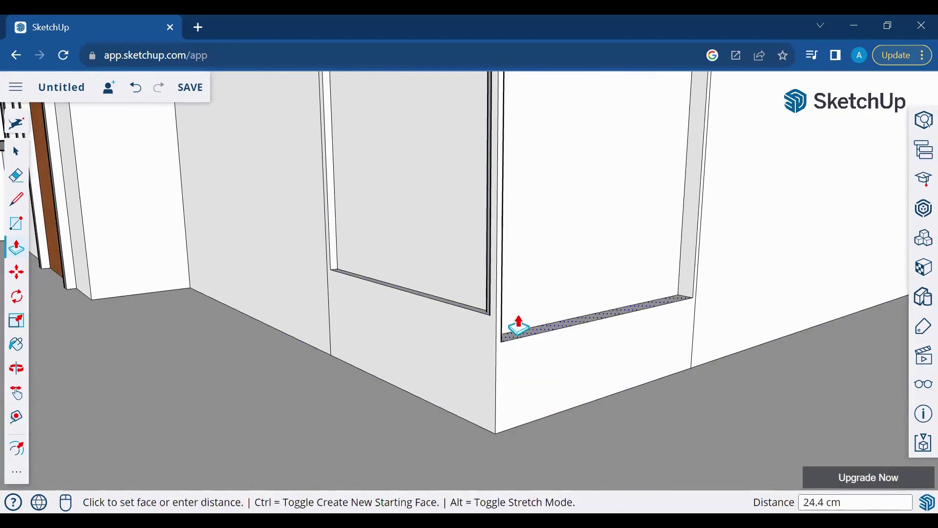
left_click(520, 315)
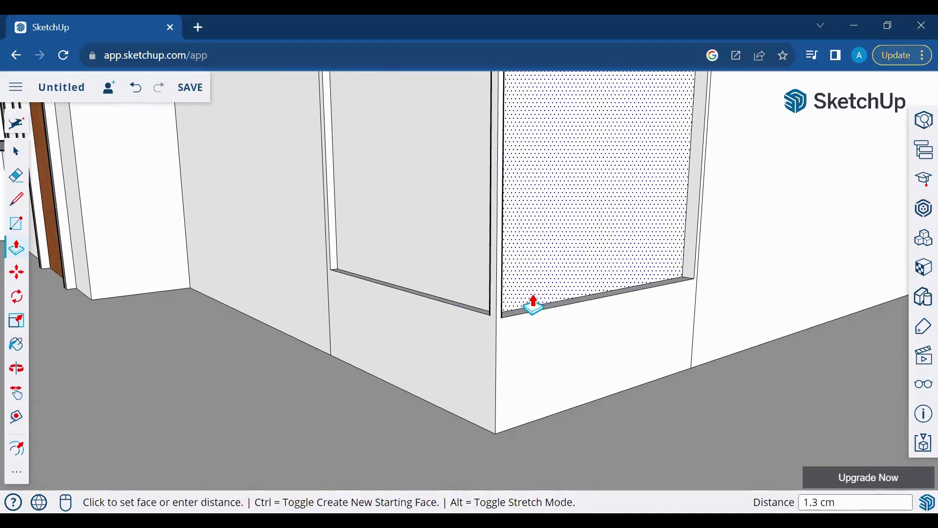
left_click(535, 307)
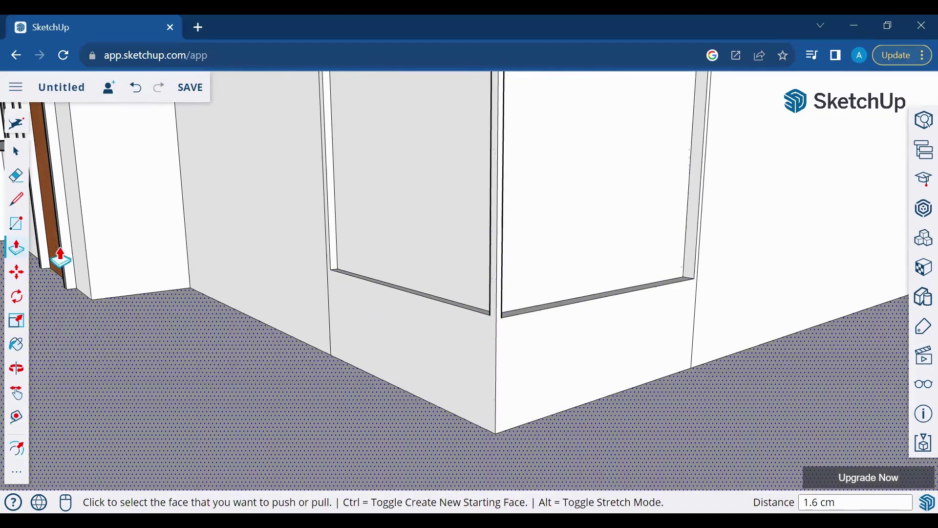
left_click(18, 372)
left_click_drag(291, 373, 258, 388)
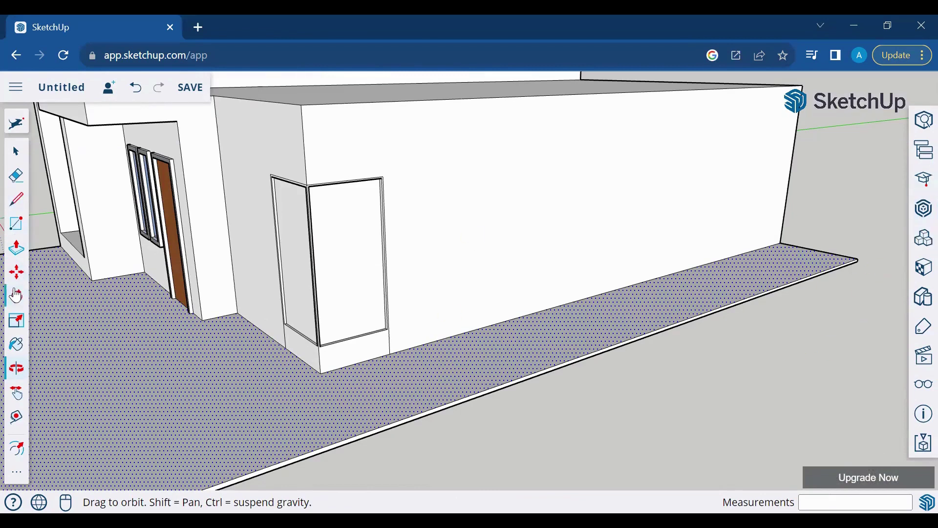
Step: Paint the panel face beside the corner with Wood Cherry Original
left_click(16, 344)
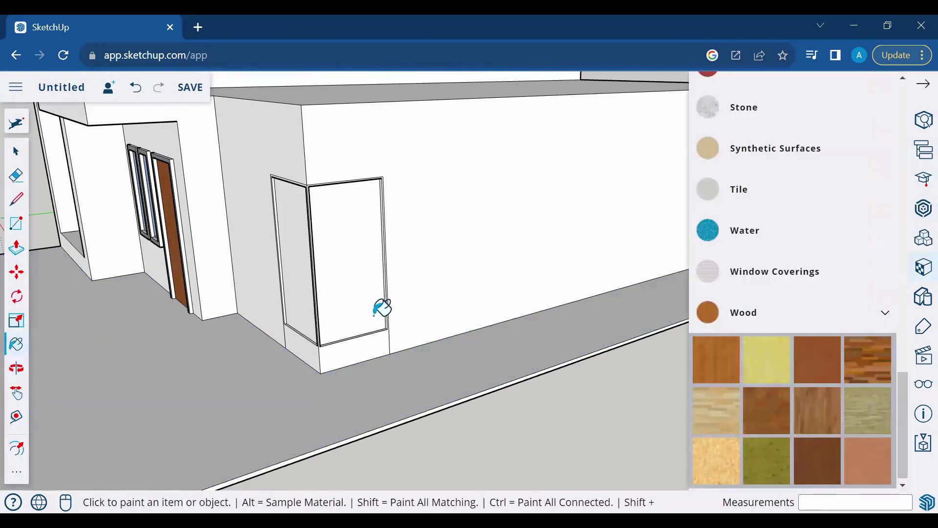
scroll(382, 308, "up", 2)
scroll(369, 304, "up", 5)
left_click(499, 347)
scroll(440, 391, "up", 2)
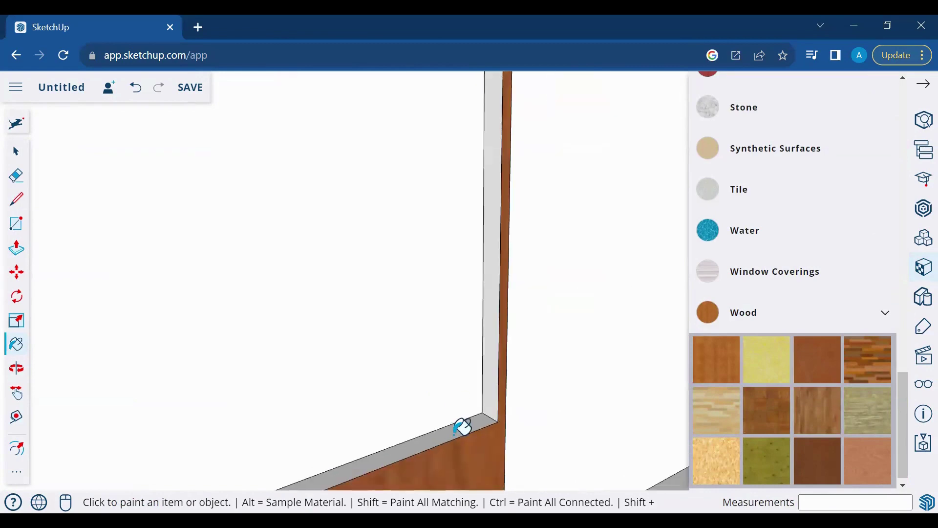
scroll(498, 390, "down", 1)
scroll(257, 402, "down", 3)
scroll(166, 423, "down", 3)
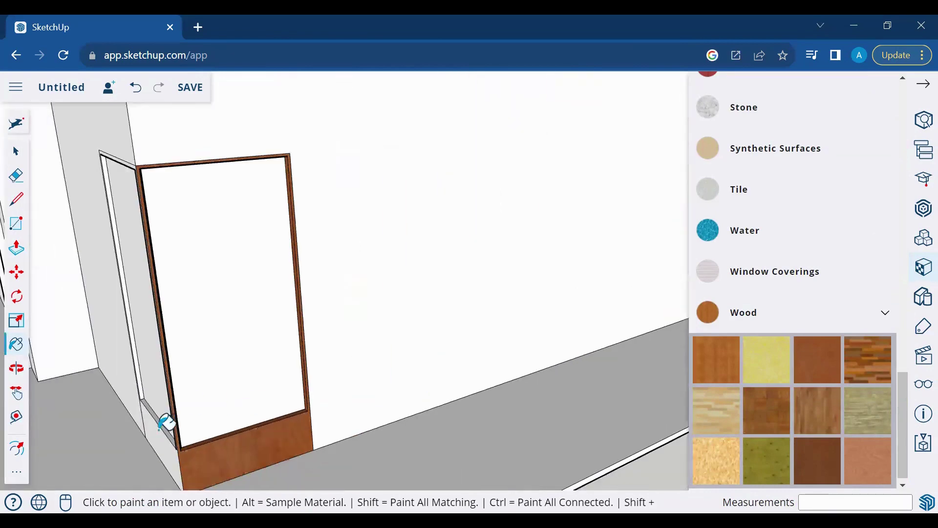
Step: Paint the glazing frame, bottom panel and frame side face with cherry wood
left_click(16, 374)
mouse_move(98, 381)
left_mouse_down()
mouse_move(310, 383)
mouse_move(245, 375)
mouse_move(117, 469)
mouse_move(75, 427)
left_mouse_up()
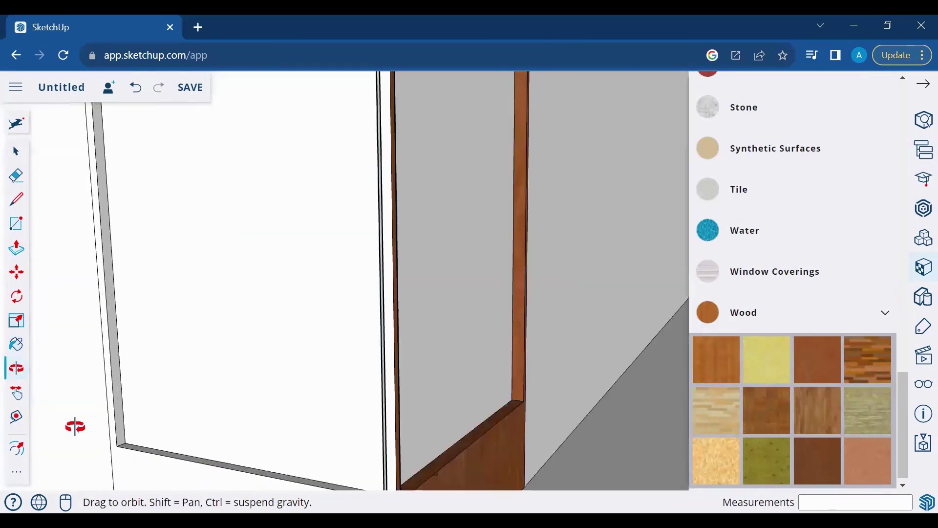
key("b")
left_click(131, 430)
left_click(181, 470)
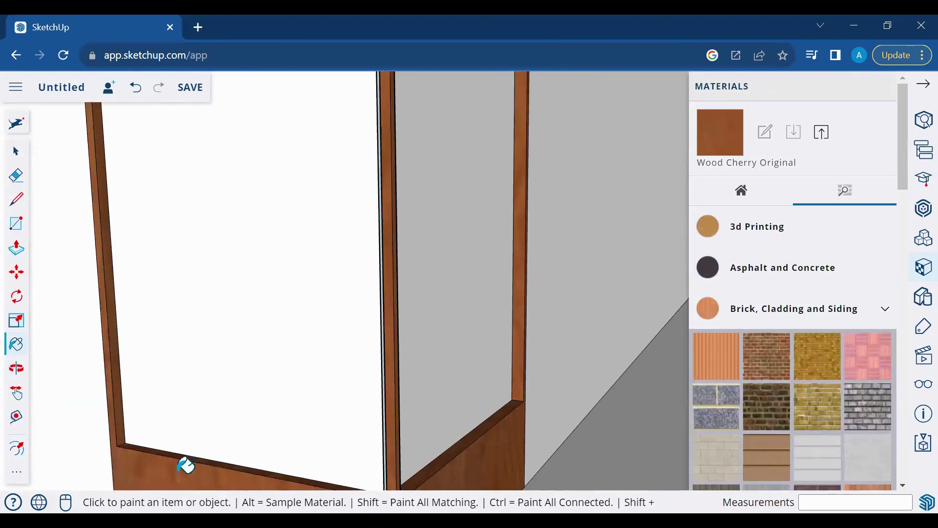
left_click(16, 367)
left_click_drag(126, 368, 68, 374)
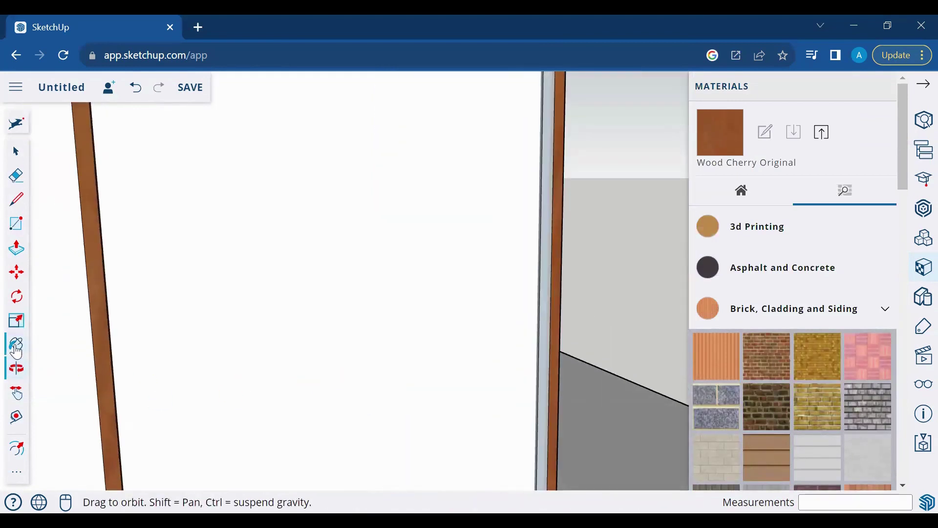
left_click(17, 344)
left_click(547, 336)
scroll(552, 335, "down", 2)
scroll(564, 332, "up", 5)
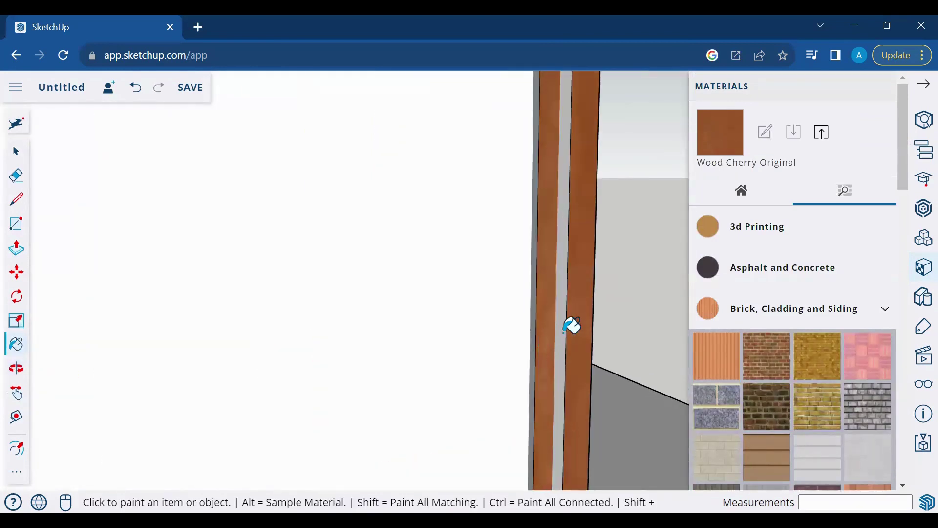
scroll(571, 326, "down", 1)
scroll(571, 332, "down", 4)
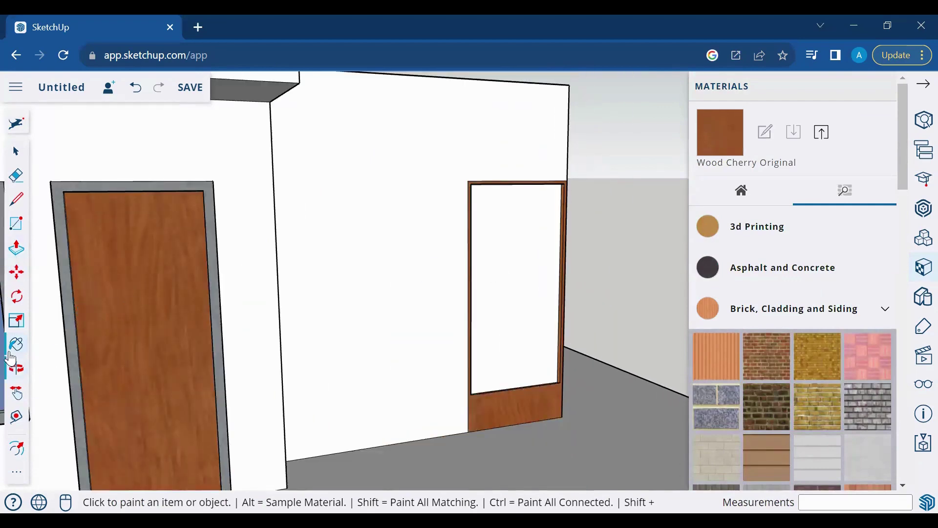
Step: Fill the glazing panes with Translucent Glass Blue
left_click(16, 368)
mouse_move(418, 387)
left_mouse_down()
mouse_move(331, 224)
mouse_move(448, 204)
mouse_move(501, 132)
mouse_move(548, 120)
mouse_move(201, 144)
left_mouse_up()
left_click(16, 344)
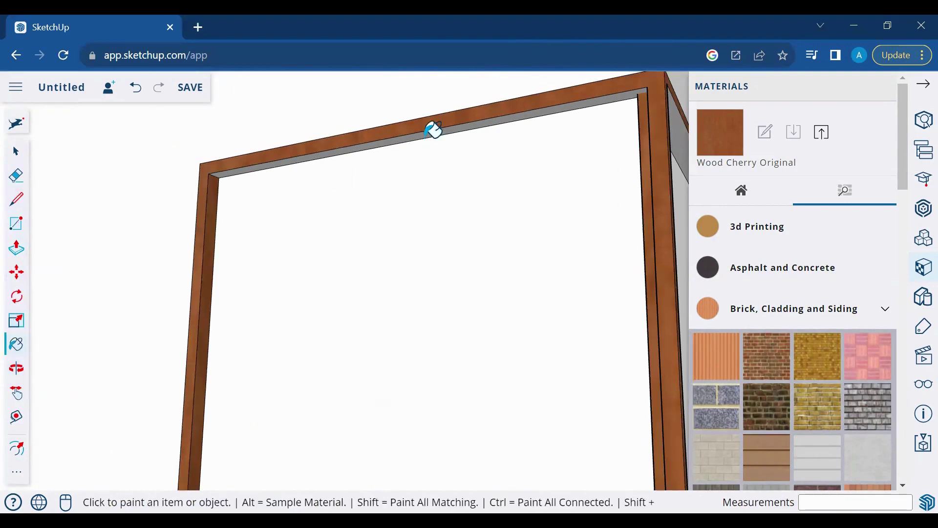
middle_click_drag(448, 205, 448, 205)
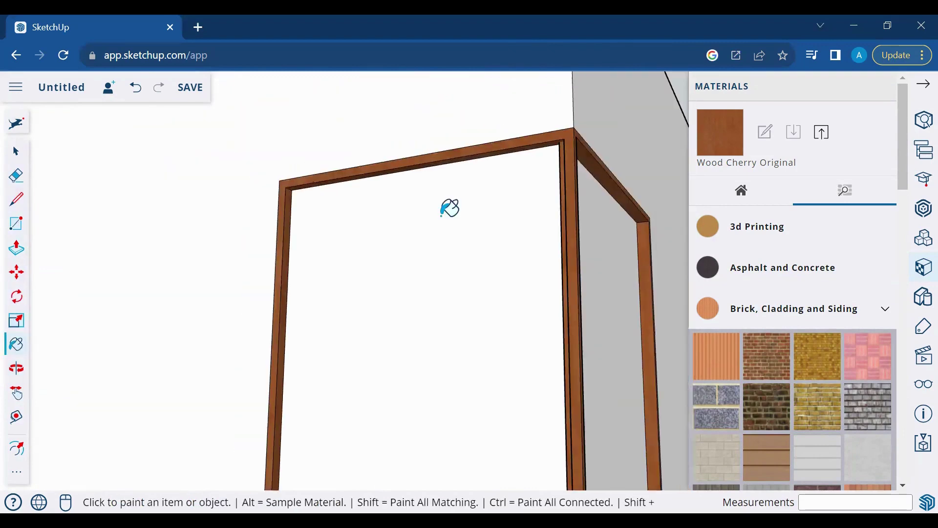
left_click(865, 319)
left_click(867, 472)
left_click(607, 315)
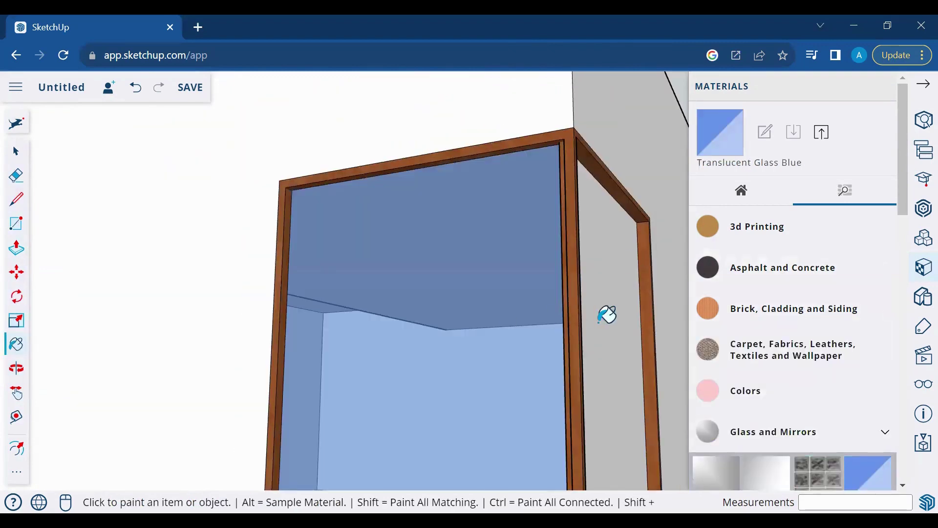
scroll(608, 315, "up", 3)
scroll(608, 315, "down", 10)
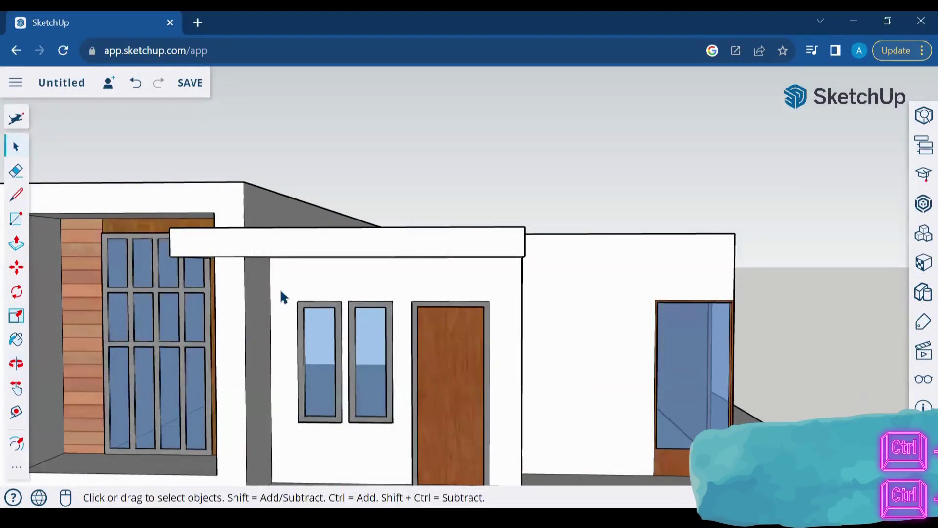
Step: Select and copy the two narrow front windows, viewing the long side wall
left_click_drag(409, 448, 402, 444)
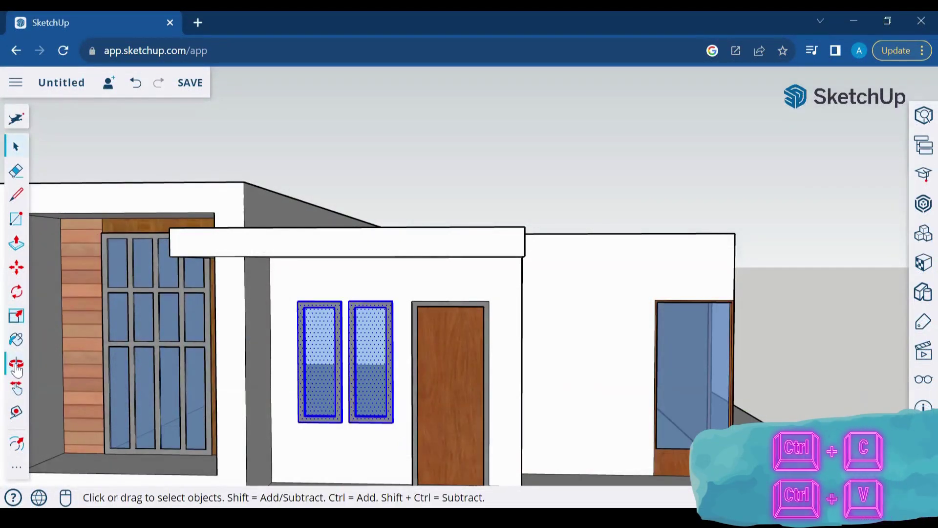
middle_click_drag(402, 444, 418, 430)
left_click_drag(419, 429, 356, 398)
scroll(477, 410, "down", 5)
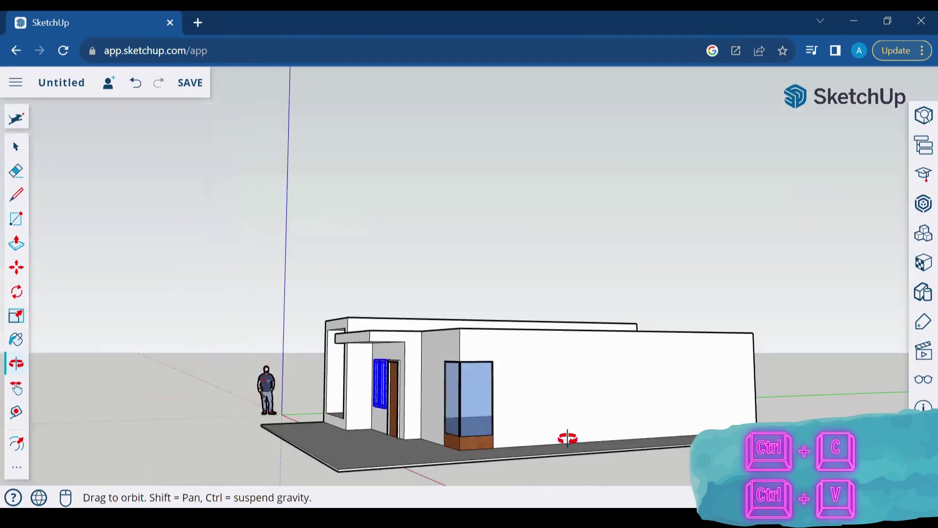
left_click_drag(566, 435, 570, 438)
key("ctrl+c")
key("ctrl+v")
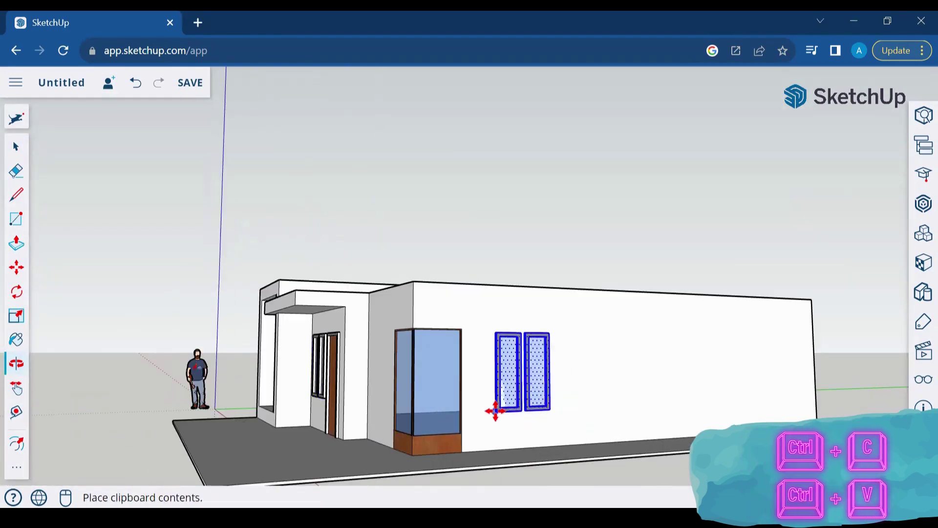
Step: Place the first three window copies along the side wall
left_click(495, 411)
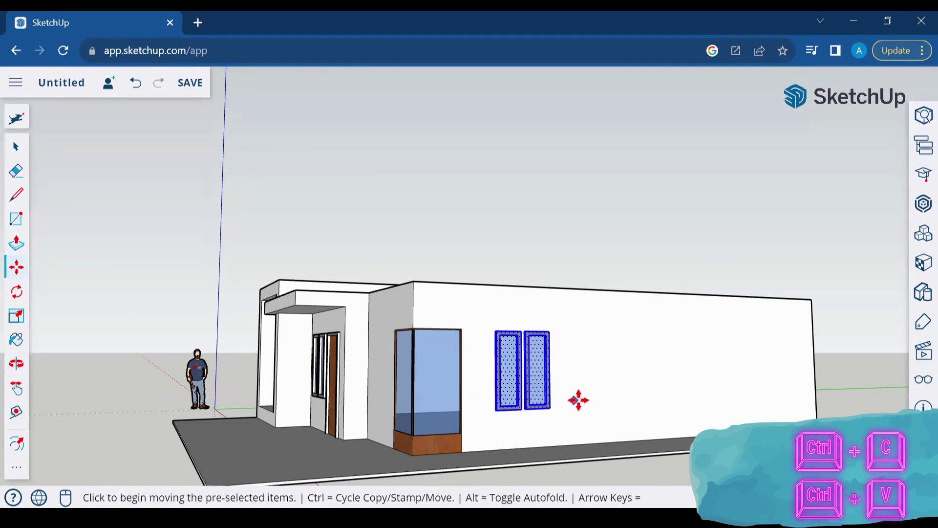
key("ctrl+v")
scroll(573, 406, "down", 1)
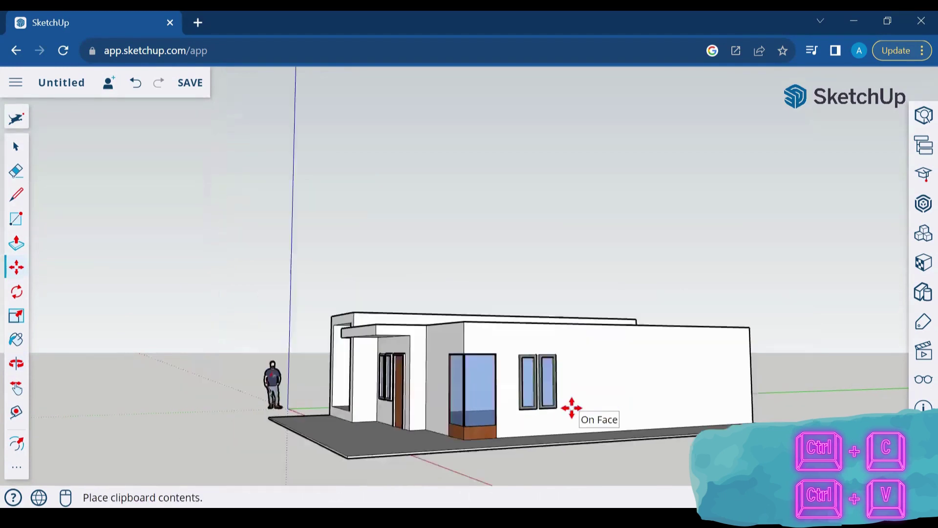
scroll(570, 408, "up", 4)
left_click(576, 406)
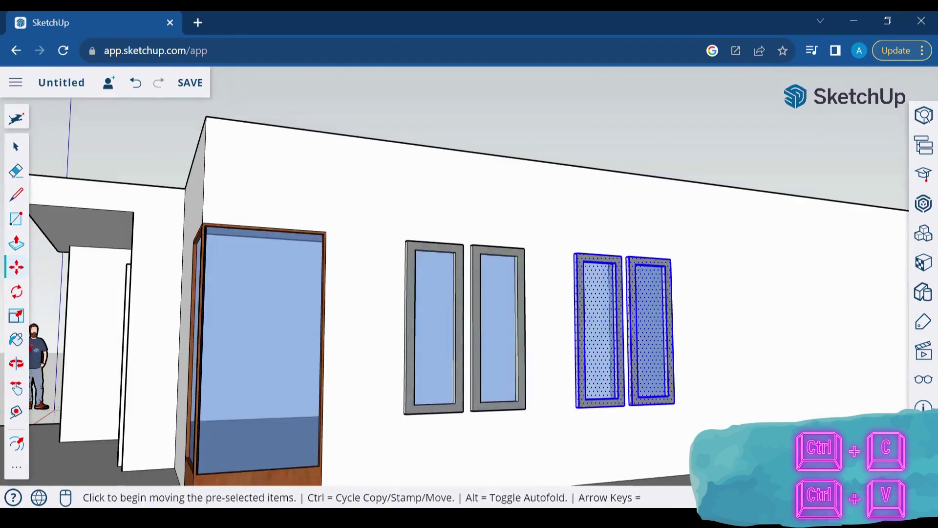
key("ctrl+v")
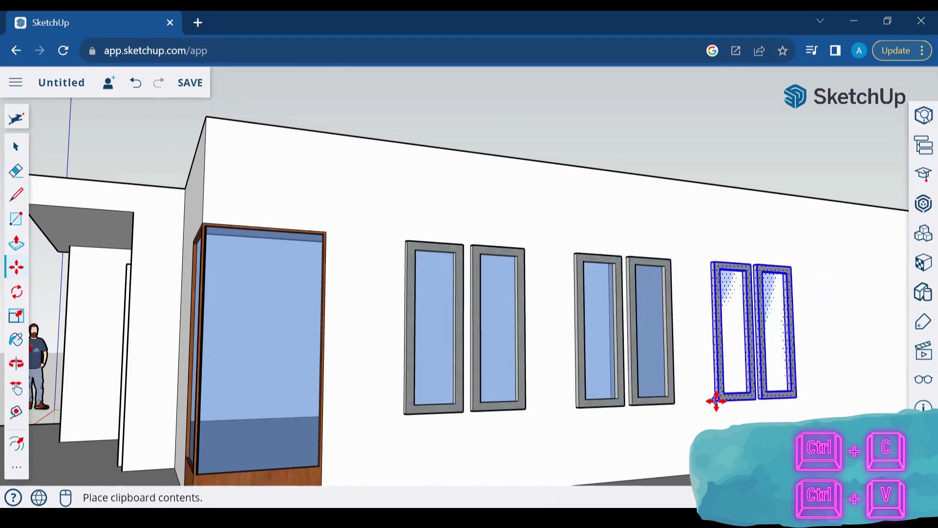
left_click(712, 402)
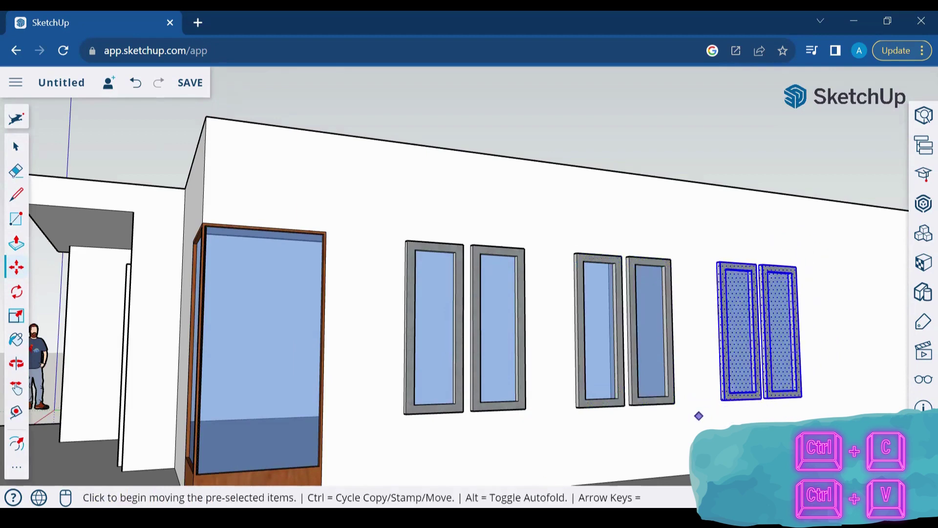
scroll(477, 383, "up", 2)
scroll(476, 383, "down", 3)
scroll(670, 376, "down", 2)
Step: Place three more window copies toward the wall's far end
key("ctrl+v")
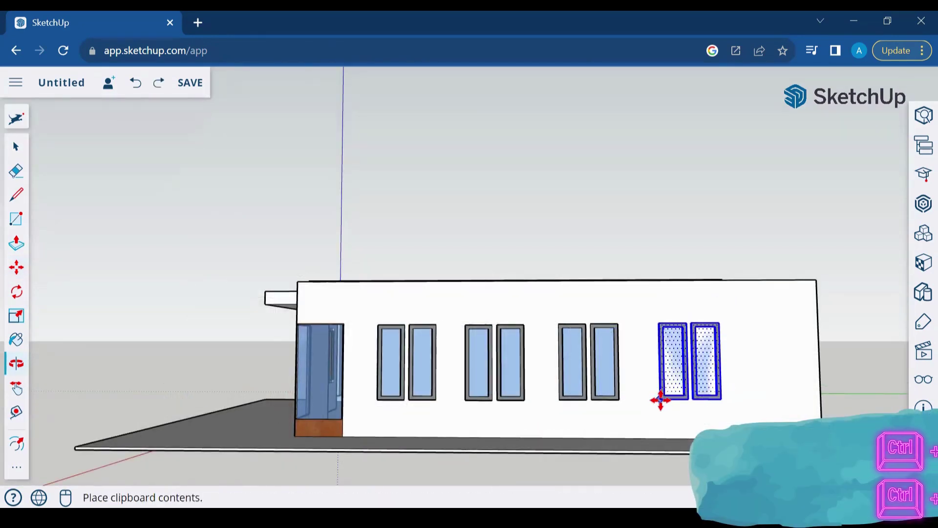
left_click(655, 400)
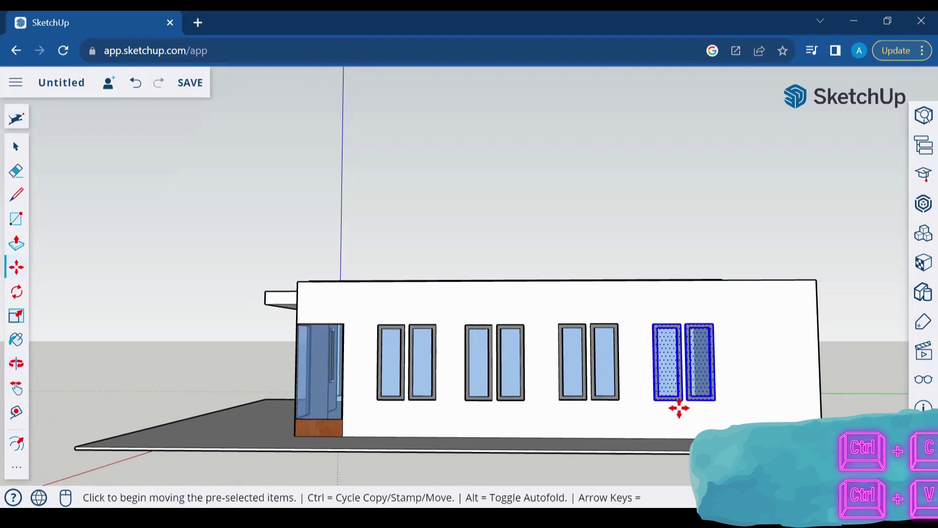
key("ctrl+v")
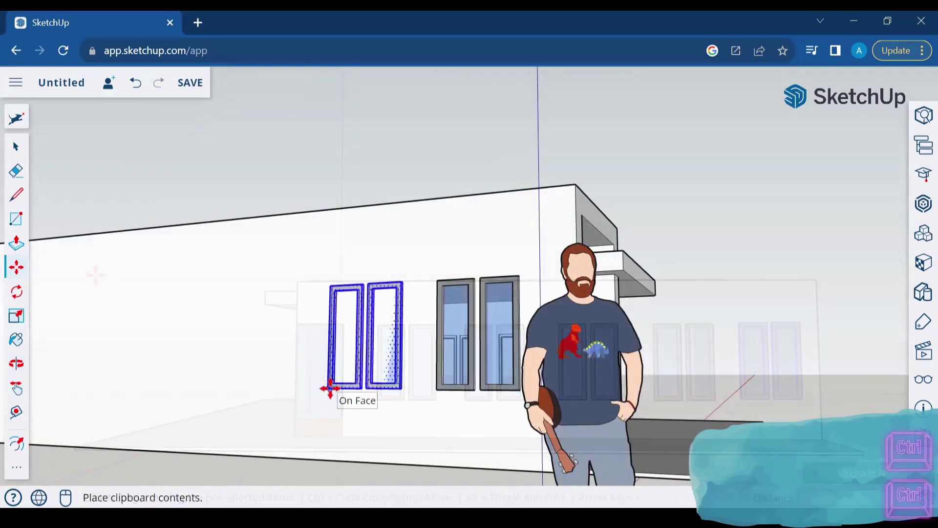
left_click(329, 387)
key("ctrl+v")
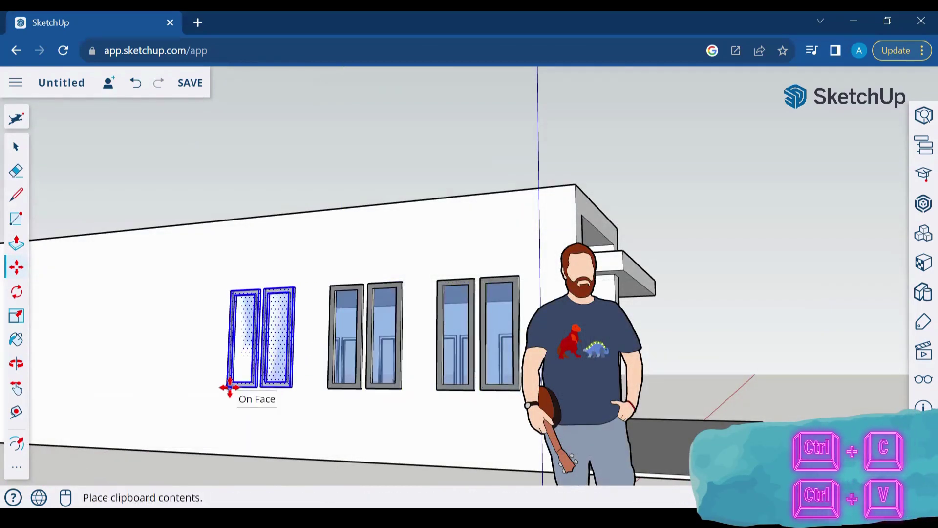
left_click(226, 388)
key("ctrl+v")
middle_click_drag(143, 382, 222, 445)
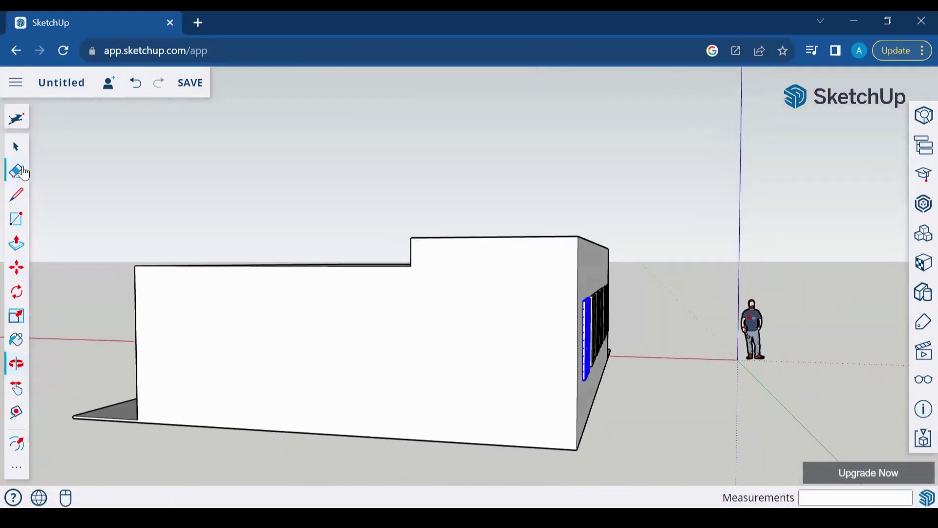
Step: Widen the base slab by drawing an edge across the floor and pulling it outward
key("l")
left_click(138, 420)
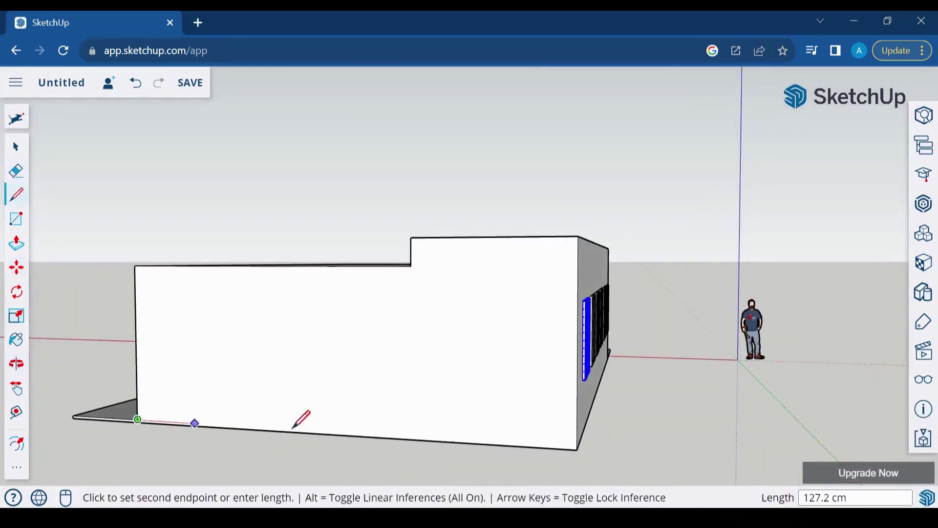
left_click(576, 449)
key("p")
left_click(325, 446)
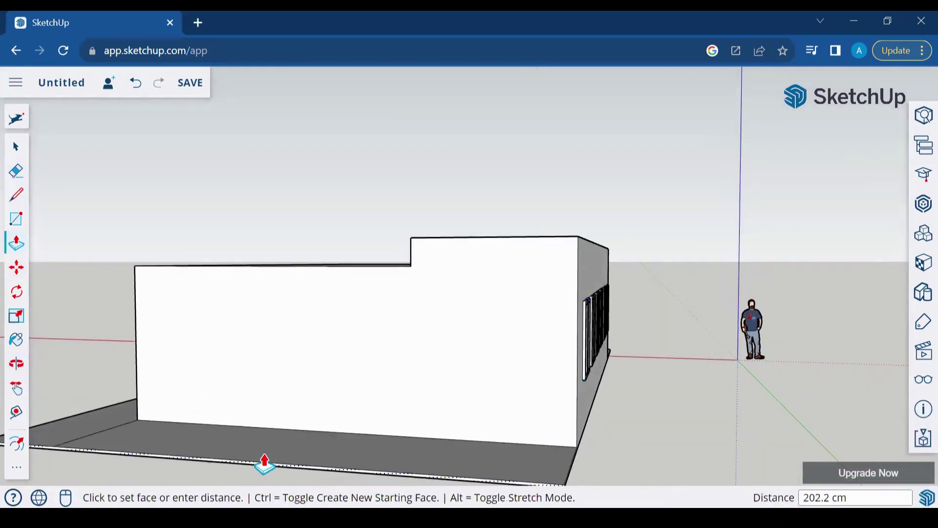
scroll(236, 470, "up", 2)
scroll(237, 461, "down", 5)
scroll(220, 477, "down", 3)
left_click(509, 430)
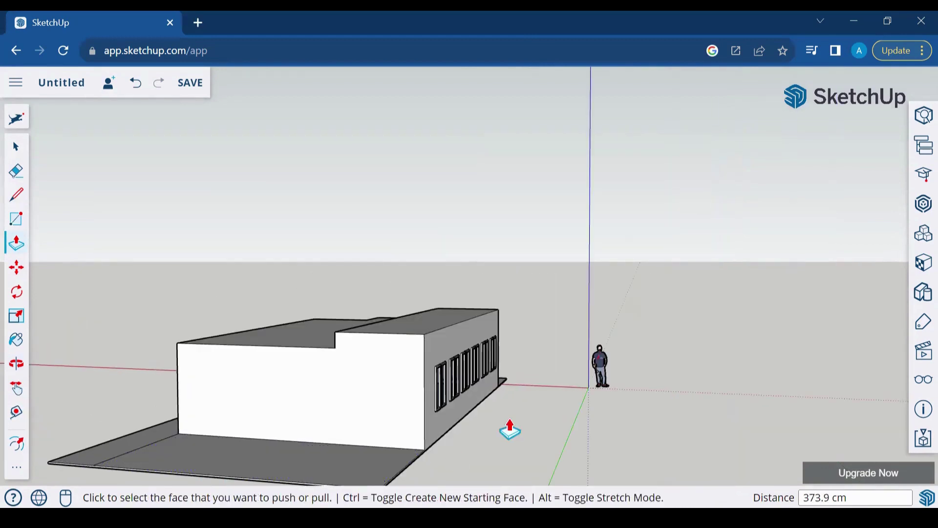
Step: Outline a 535.3 × 28.1 cm rectangle across the end wall
left_click(7, 219)
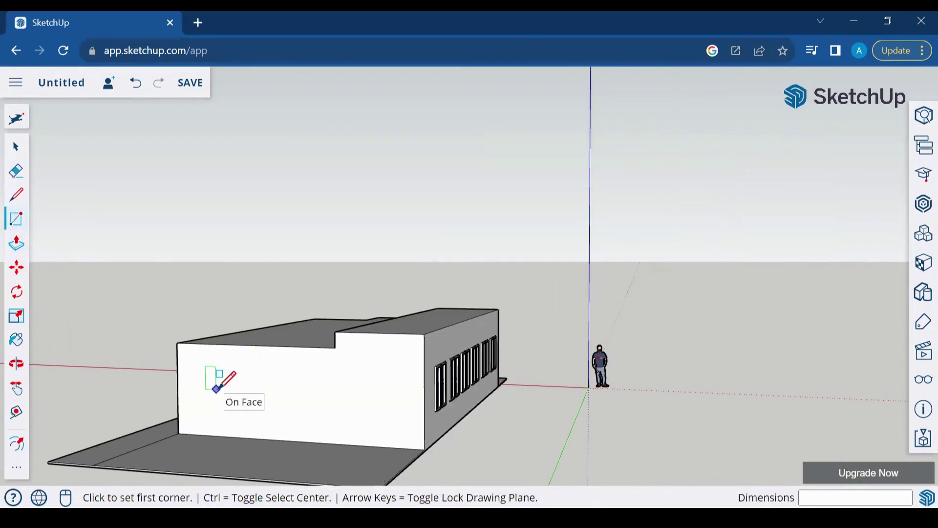
left_click(218, 381)
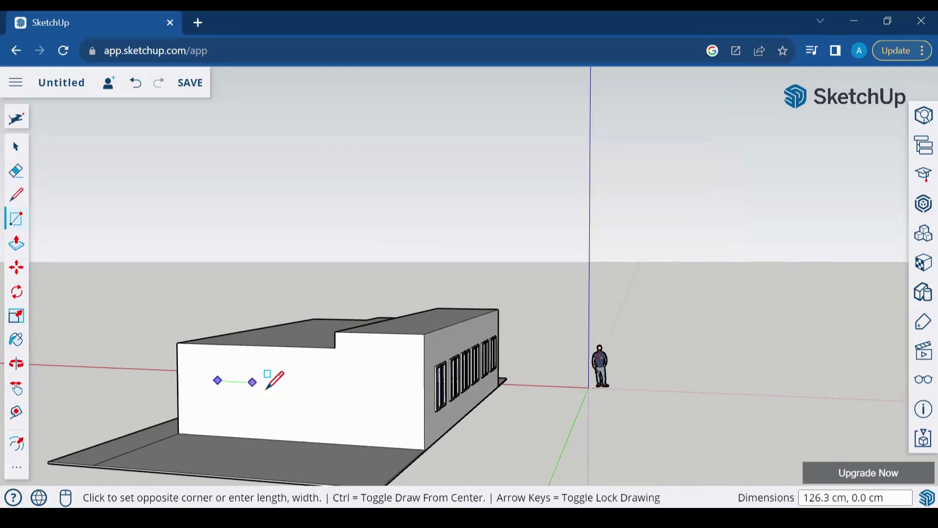
left_click(374, 395)
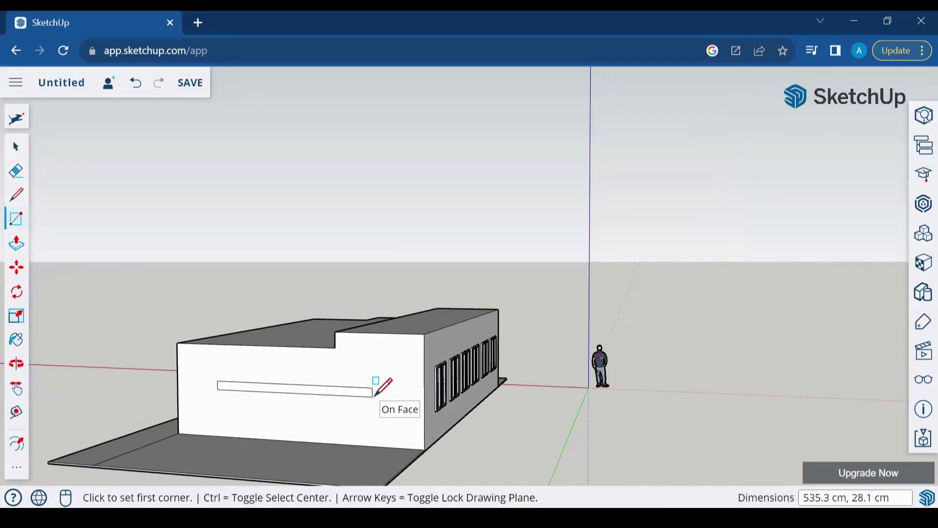
Step: Pull the wall rectangle out about 404 cm and adjust the slab's thickness
left_click(16, 249)
left_click(241, 390)
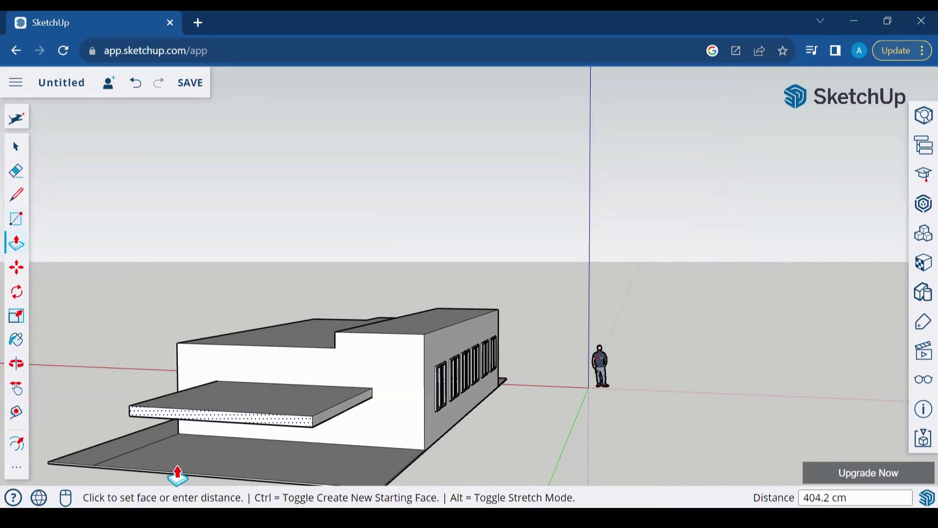
left_click(162, 468)
scroll(155, 452, "down", 1)
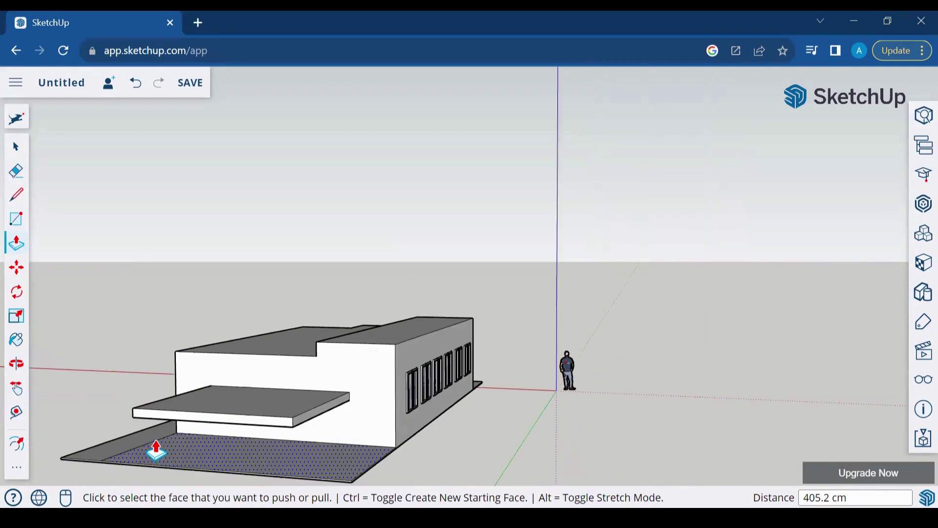
left_click(174, 398)
left_click(223, 409)
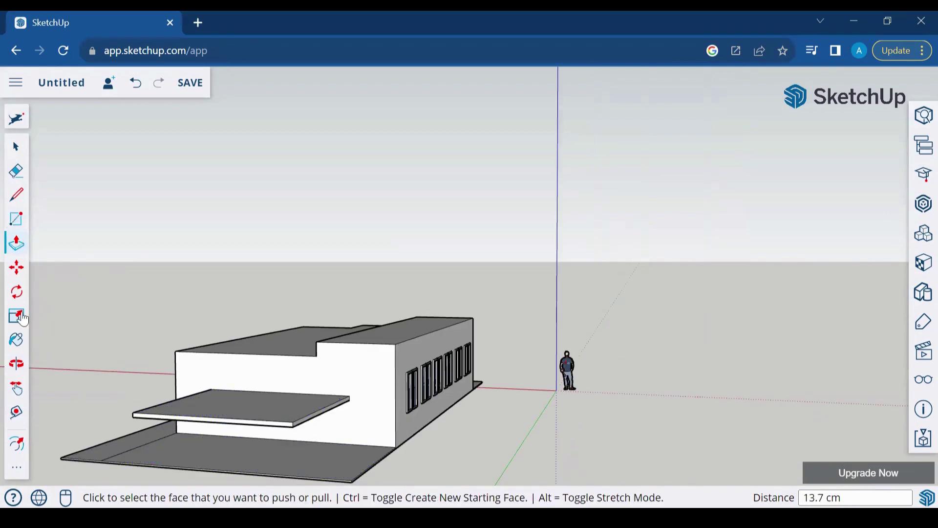
Step: Deepen the slab, then push its underside back up to leave a thin canopy
left_click(16, 363)
left_click_drag(105, 394, 366, 361)
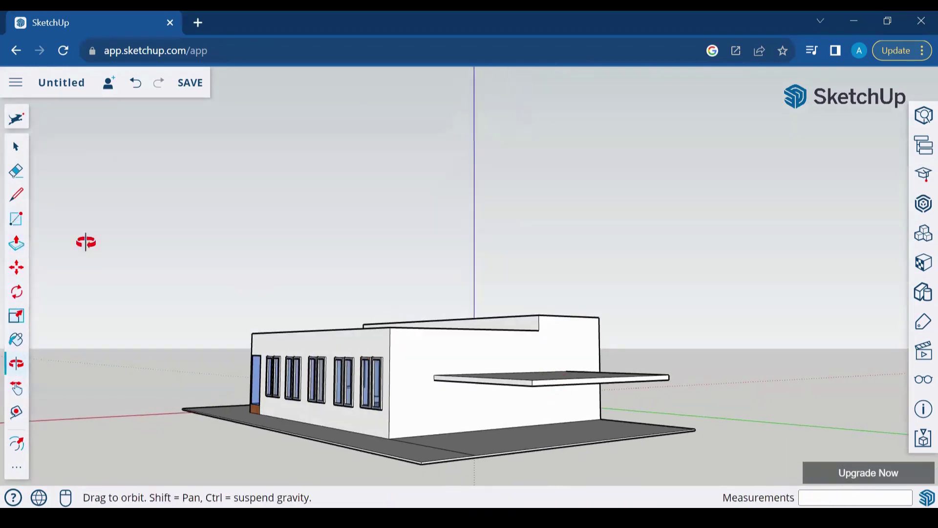
left_click(19, 250)
left_click(526, 386)
left_click(519, 346)
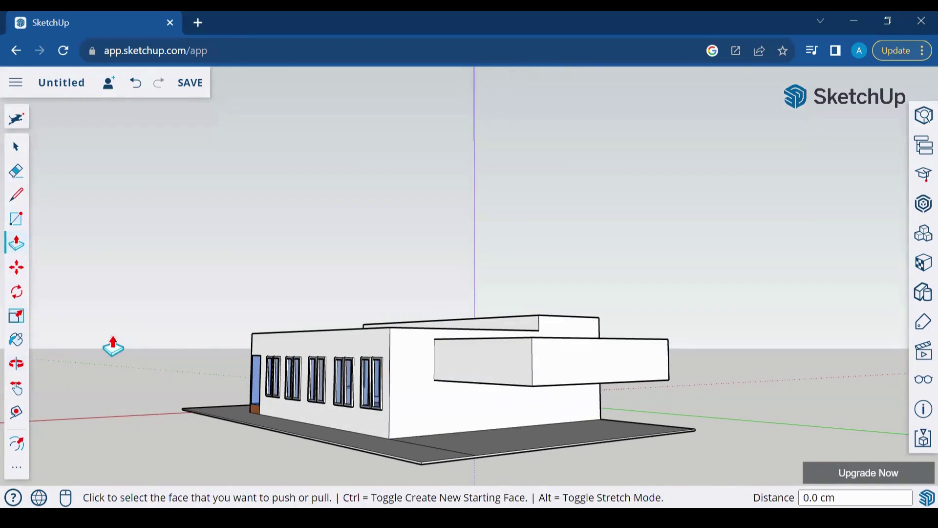
middle_click_drag(194, 402, 459, 347)
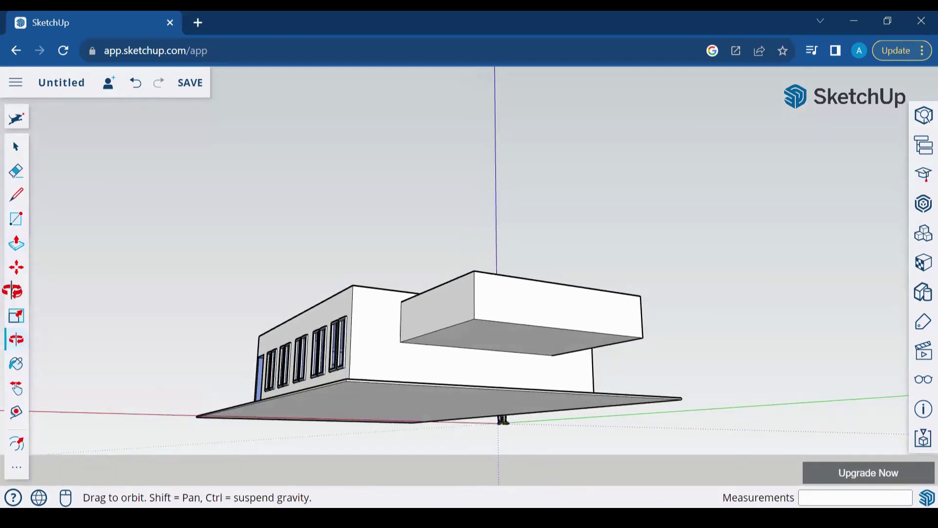
left_click(475, 344)
left_click(481, 311)
scroll(566, 359, "up", 2)
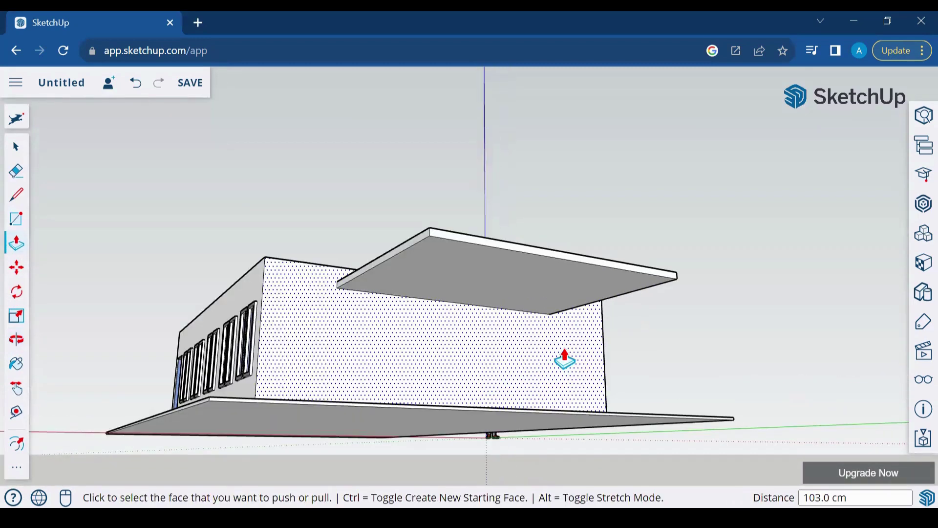
left_click(16, 215)
scroll(459, 247, "up", 3)
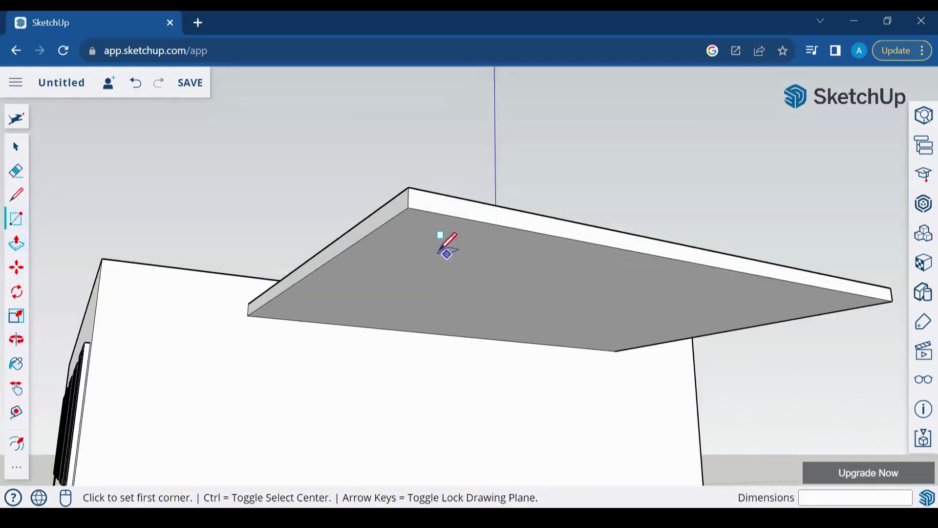
Step: Draw small post outlines at both outer corners of the canopy slab
left_click(408, 207)
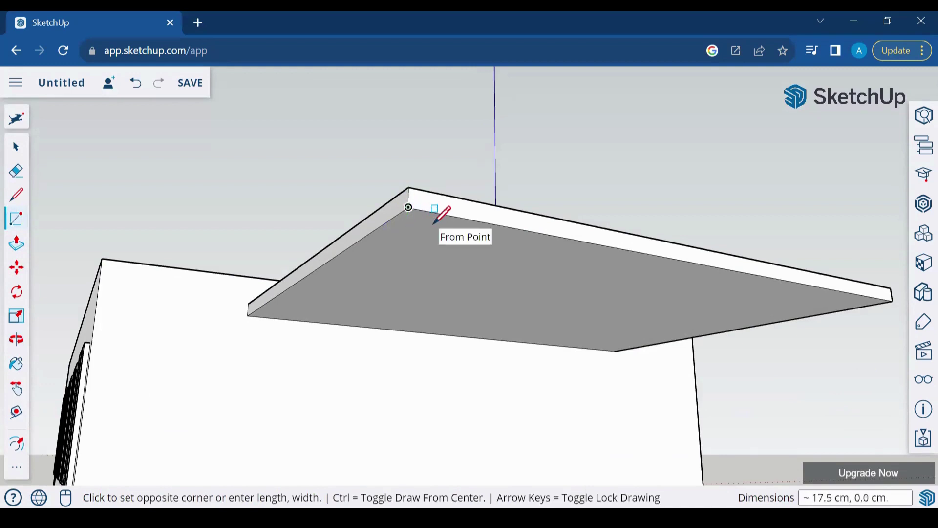
scroll(433, 223, "up", 1)
scroll(425, 224, "up", 2)
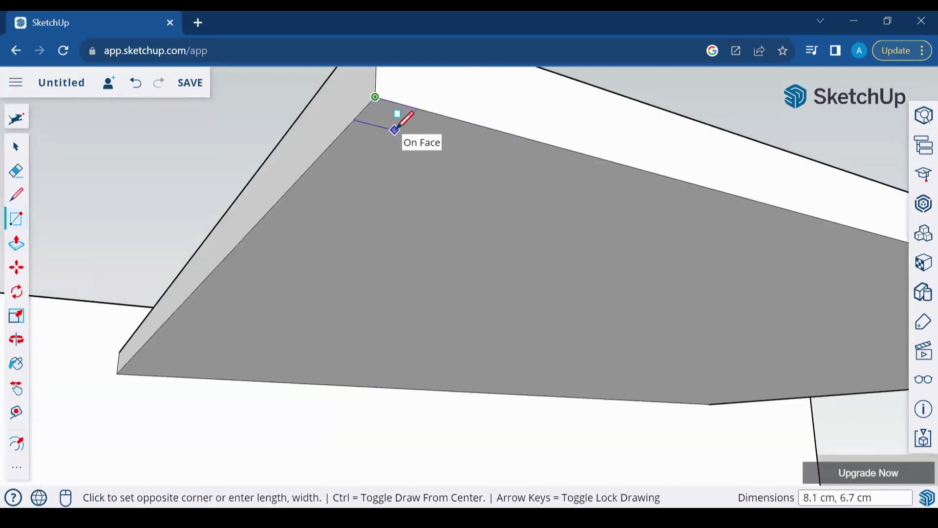
left_click(395, 129)
scroll(451, 226, "up", 2)
scroll(450, 226, "down", 5)
key("o")
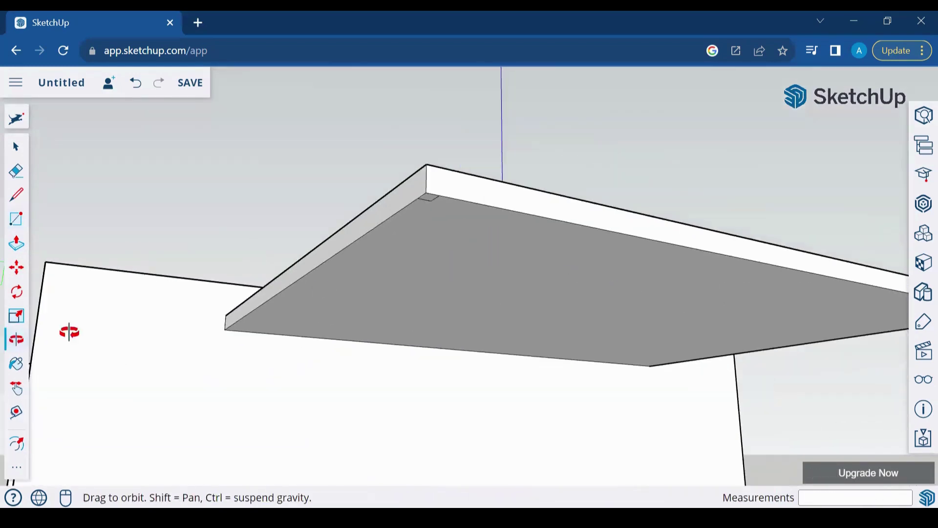
mouse_move(536, 309)
left_mouse_down()
mouse_move(357, 258)
mouse_move(62, 202)
left_mouse_up()
left_click(16, 218)
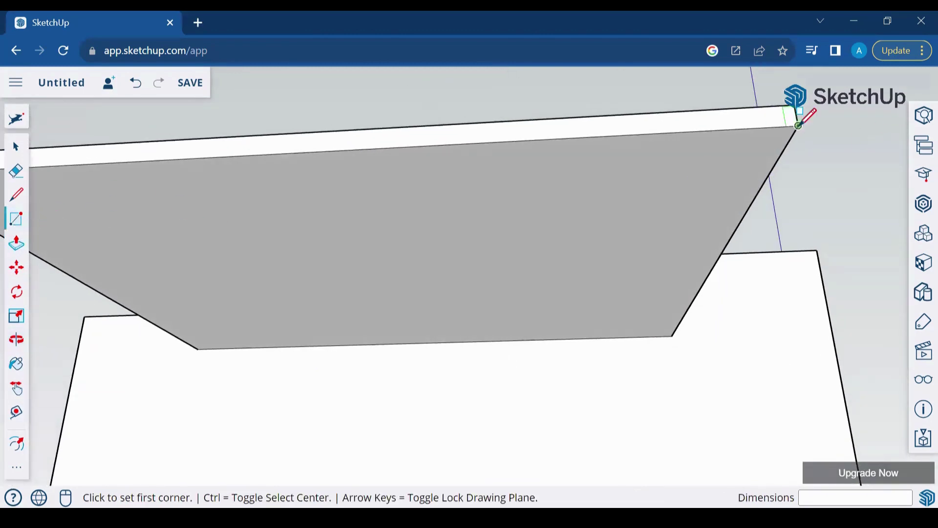
left_click(798, 125)
scroll(780, 147, "down", 3)
scroll(778, 141, "up", 3)
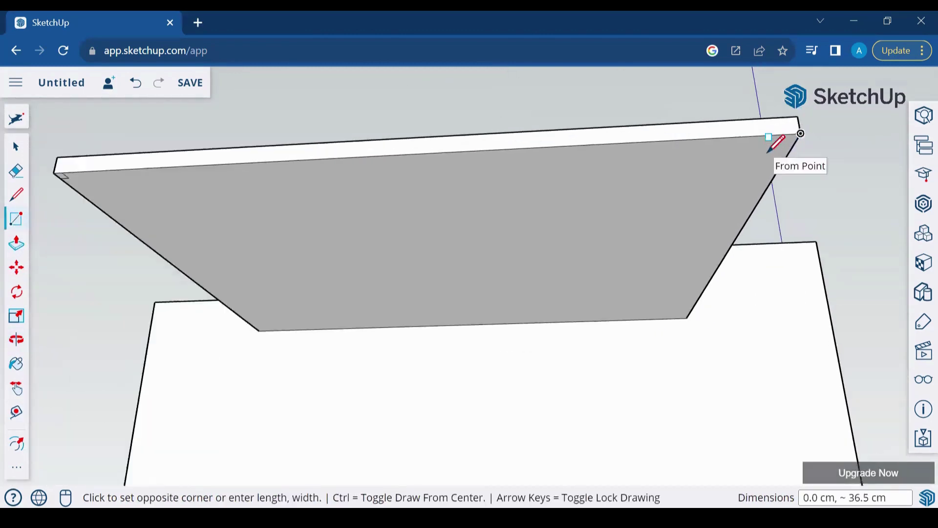
scroll(787, 137, "up", 2)
left_click(791, 131)
Step: Extrude both corner squares down into posts reaching the base platform
key("p")
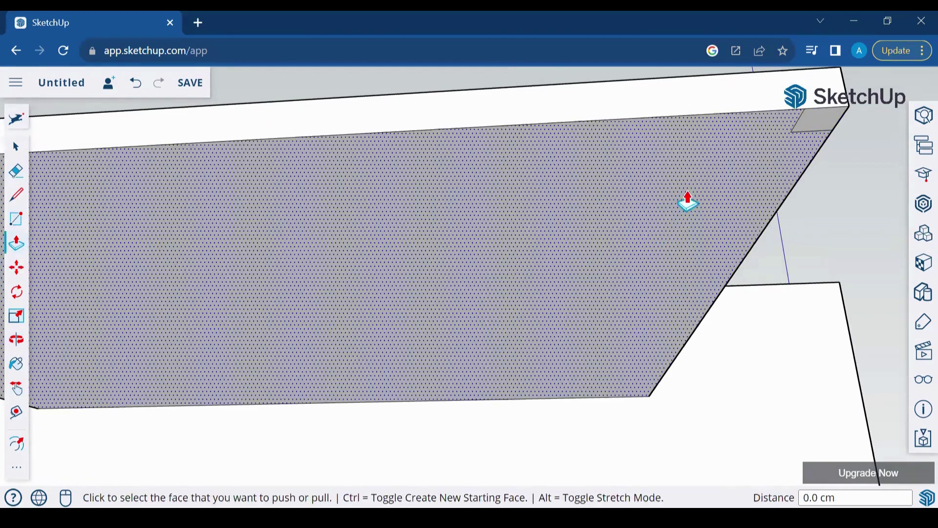
left_click(826, 122)
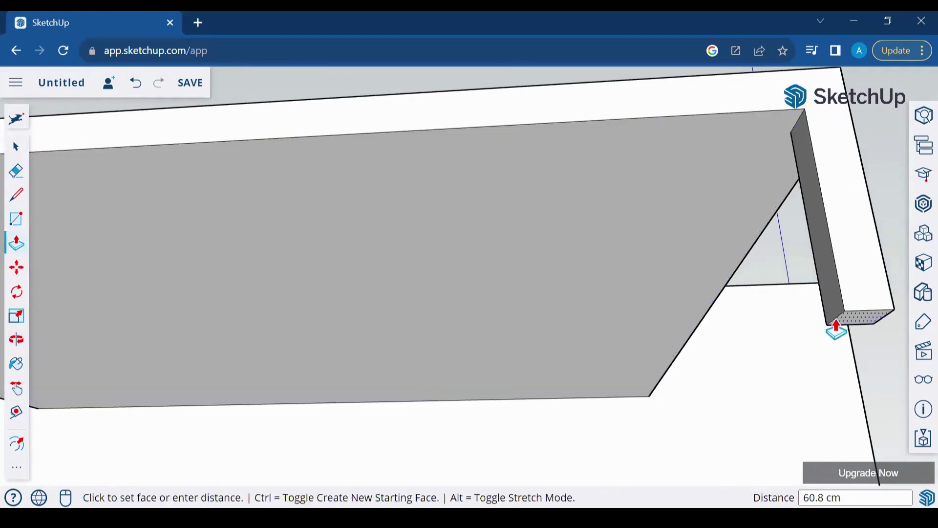
scroll(831, 328, "down", 1)
scroll(827, 329, "down", 4)
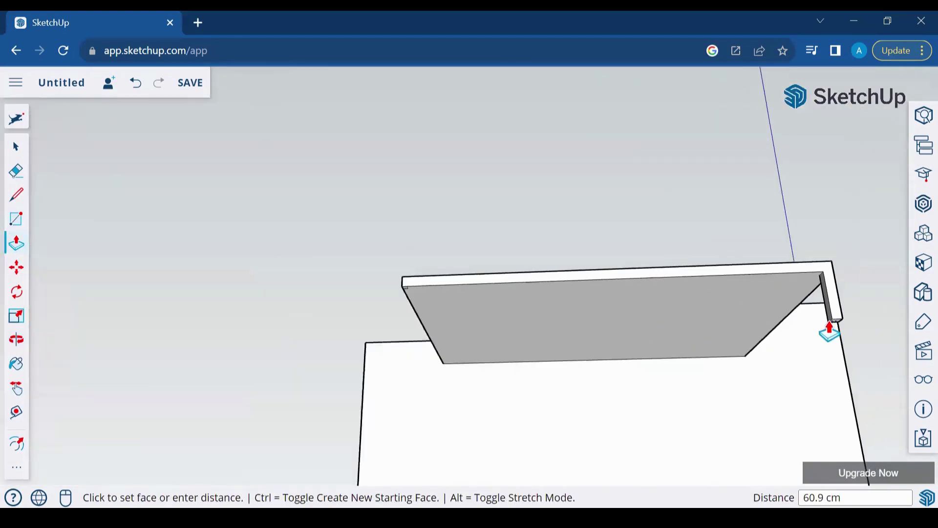
left_click(859, 464)
scroll(464, 298, "up", 1)
scroll(465, 293, "up", 3)
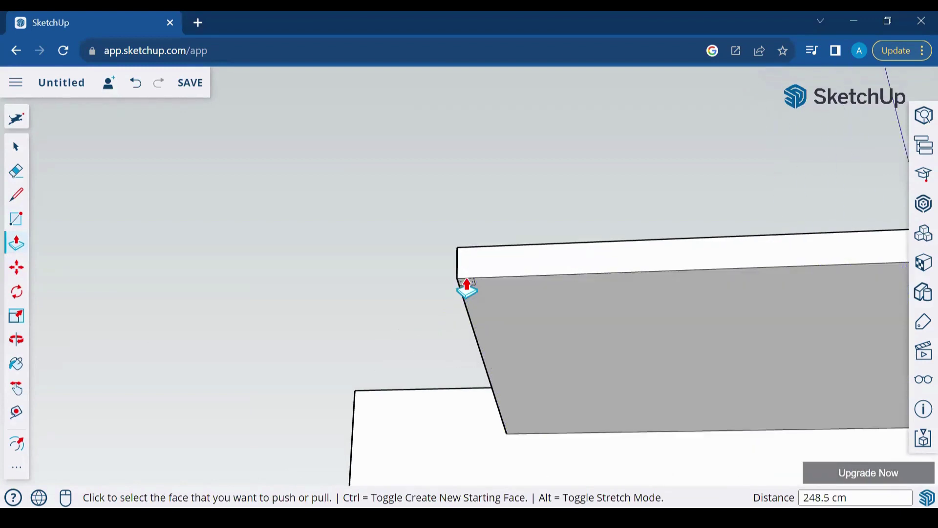
left_click(465, 287)
scroll(471, 401, "up", 2)
scroll(470, 400, "down", 3)
scroll(469, 395, "down", 2)
left_click(479, 442)
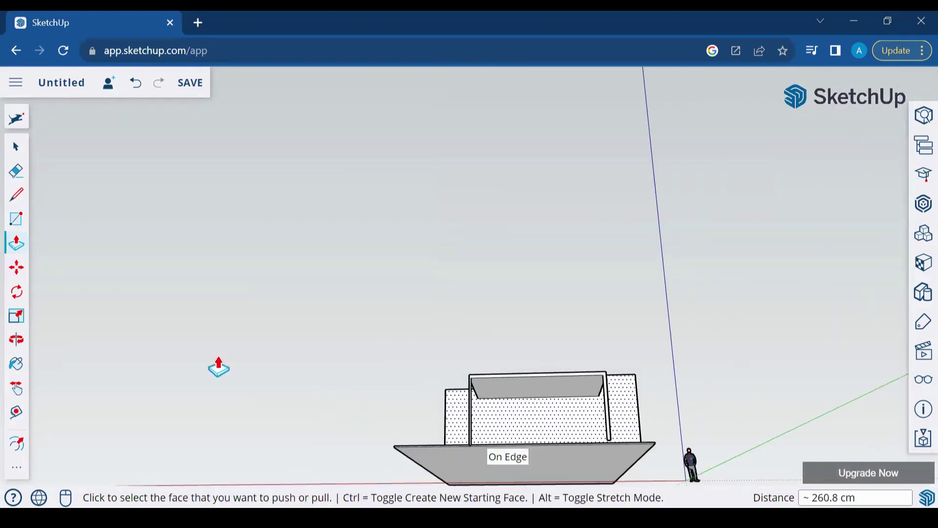
left_click(16, 341)
mouse_move(396, 360)
left_mouse_down()
mouse_move(635, 434)
mouse_move(807, 324)
left_mouse_up()
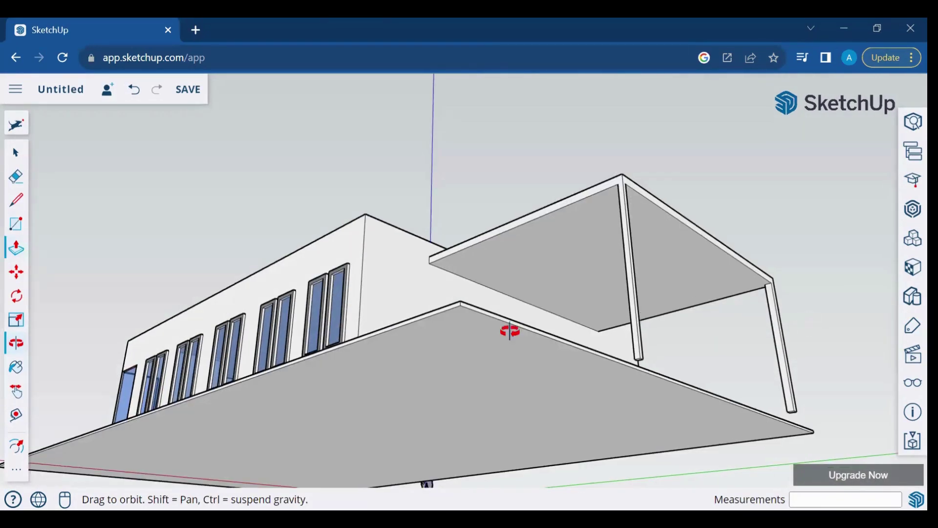
Step: Draw a vertical line on the wall from the canopy edge down to the floor
left_click(16, 248)
left_click(546, 345)
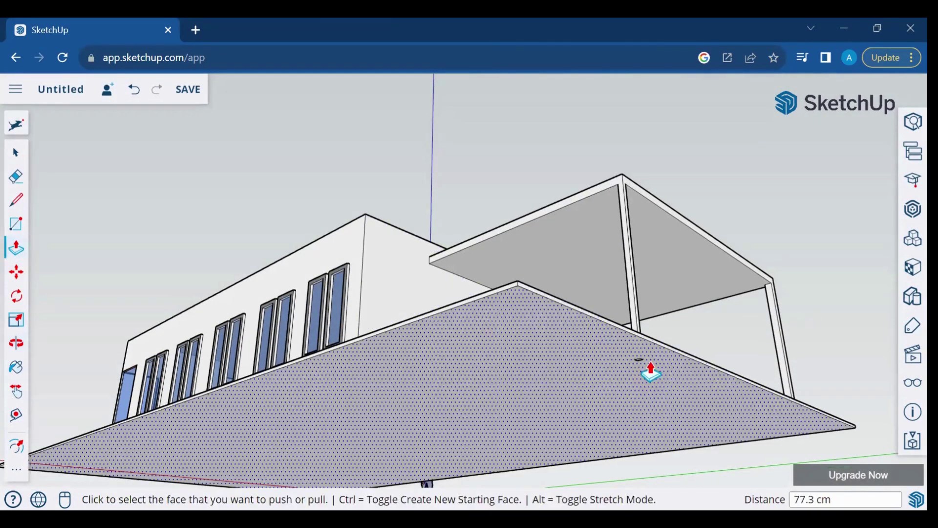
left_click(16, 340)
left_click_drag(237, 381, 29, 211)
left_click(17, 199)
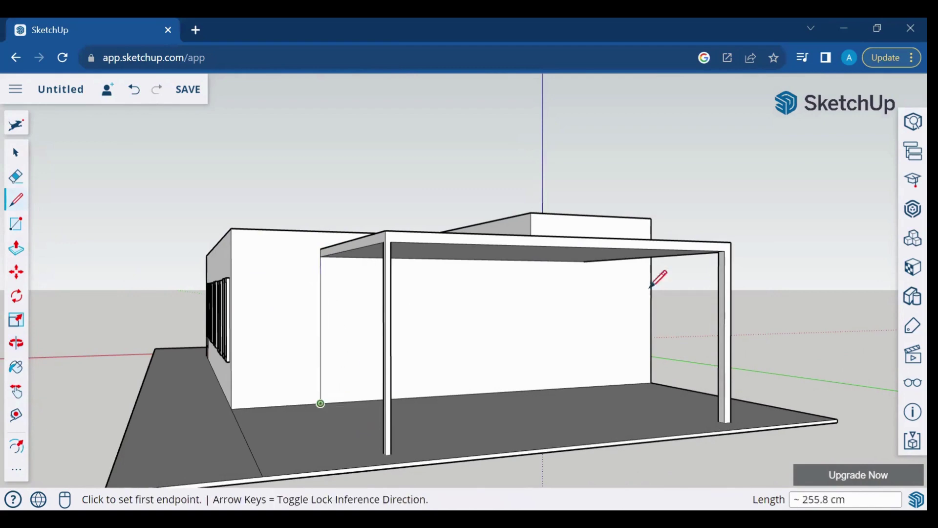
left_click(584, 262)
left_click(584, 387)
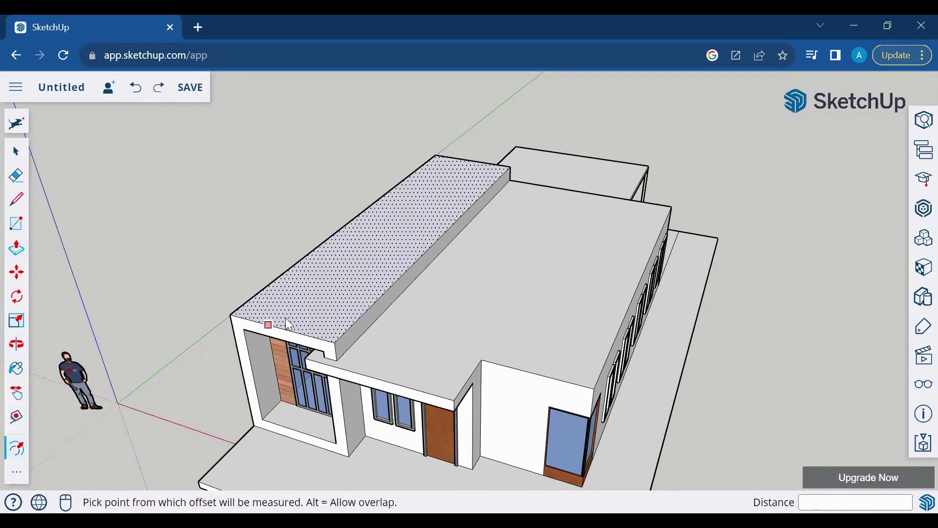
Step: Offset the roof face outline near its edge and pull the rim up into a parapet
left_click(269, 302)
left_click(274, 324)
left_click(17, 248)
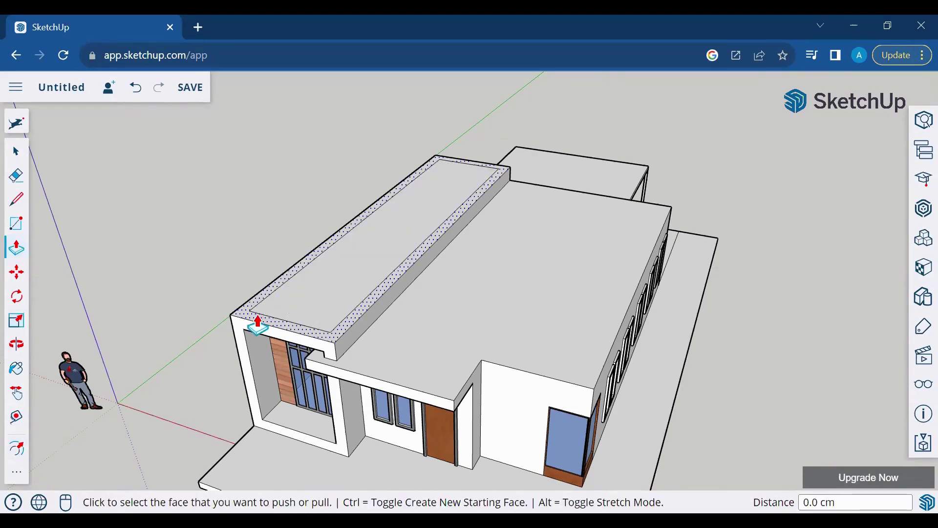
left_click(256, 315)
scroll(76, 294, "up", 5)
Step: Draw a 300 cm line from the roof corner to divide the roof
key("l")
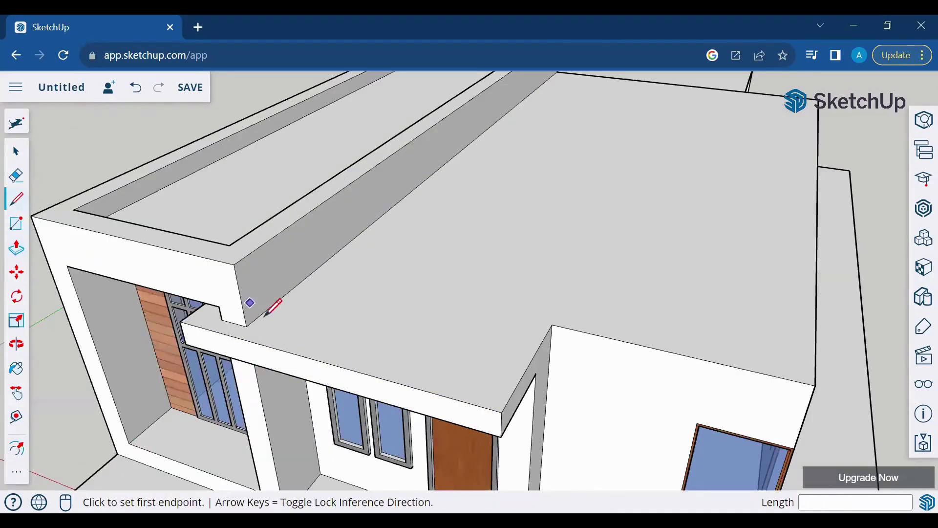
left_click(246, 326)
type("300")
key("Return")
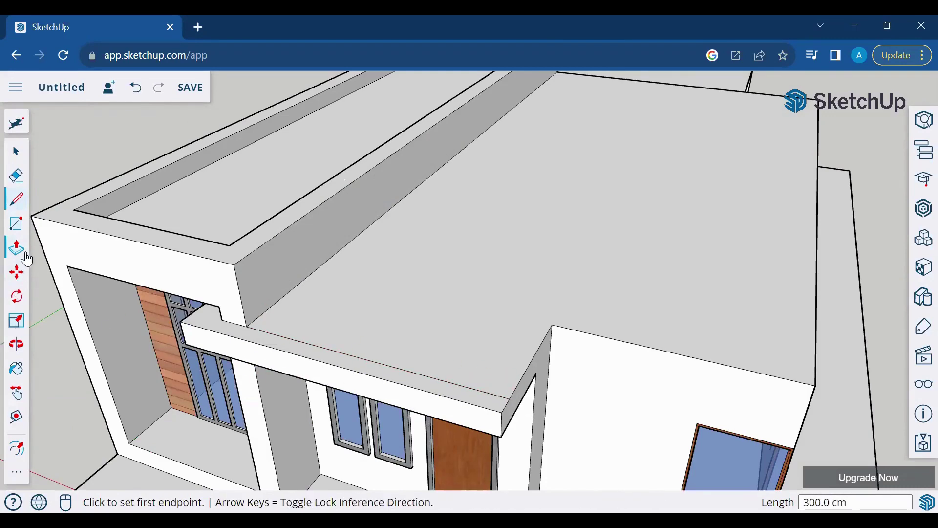
Step: Lower the roof section beside the line 76.3 cm, then Ctrl-raise the roof 24.4 cm
left_click(27, 255)
left_click(387, 308)
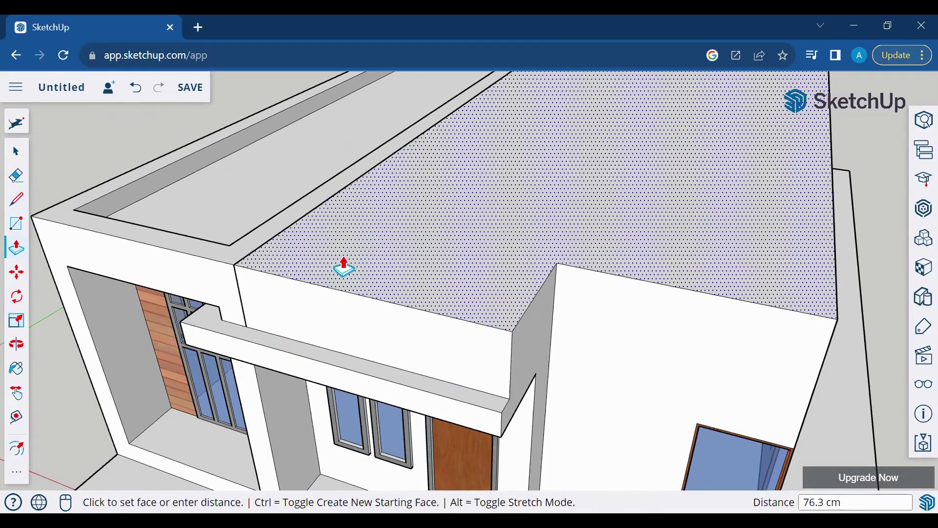
left_click(343, 268)
left_click(350, 264)
type("15")
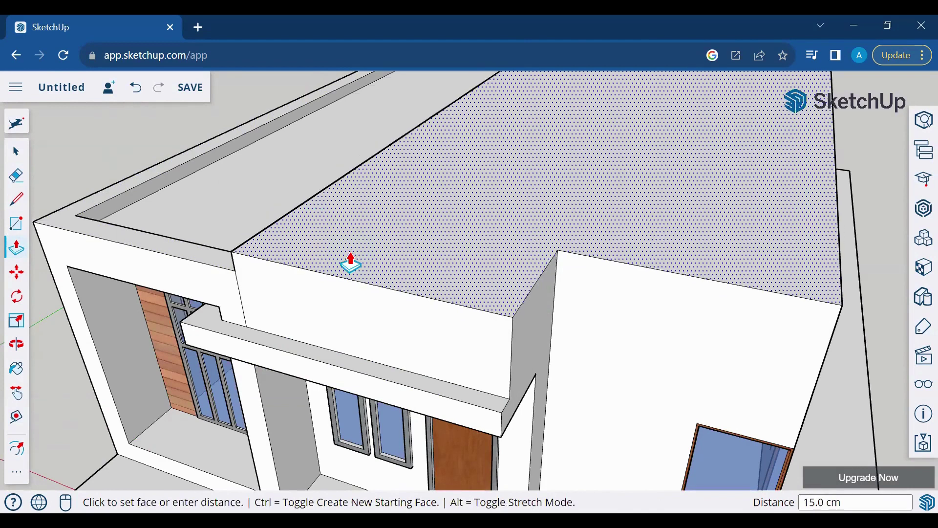
key("ctrl")
left_click(344, 259)
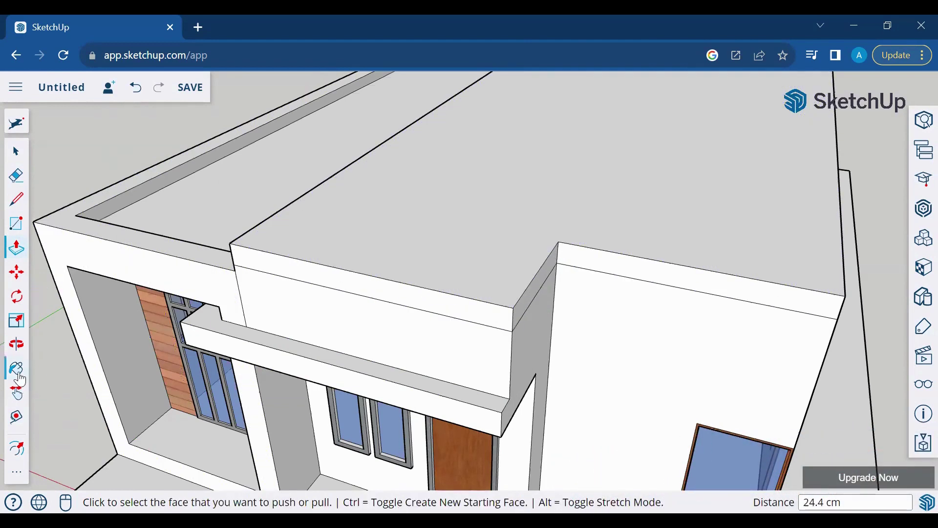
Step: Offset the roof top inward and raise the border strip 34.4 cm into a parapet
key("f")
left_click(479, 284)
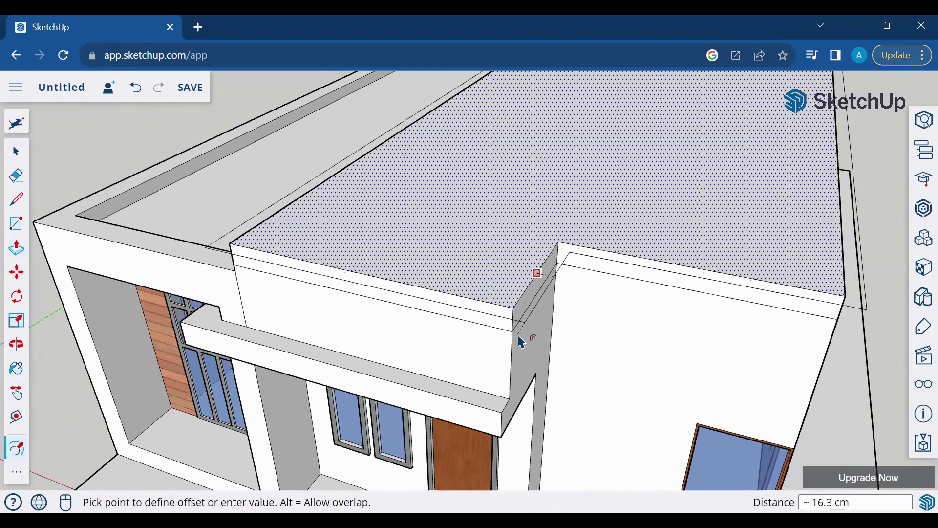
left_click(515, 332)
left_click(15, 249)
left_click(262, 264)
left_click(265, 234)
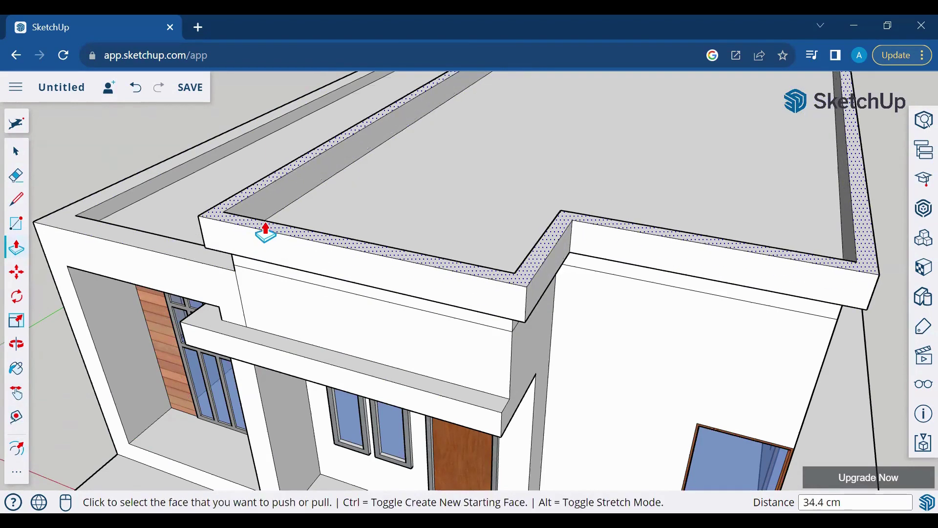
scroll(189, 355, "down", 5)
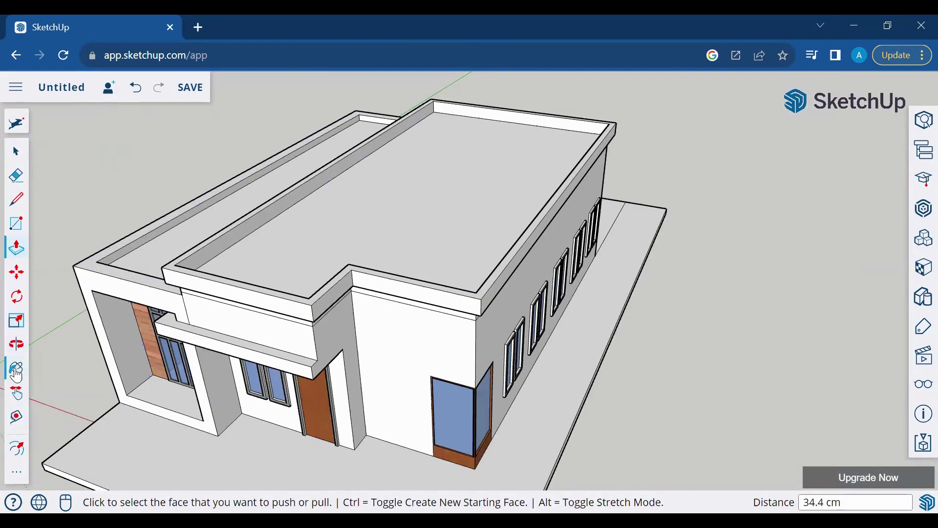
left_click(16, 372)
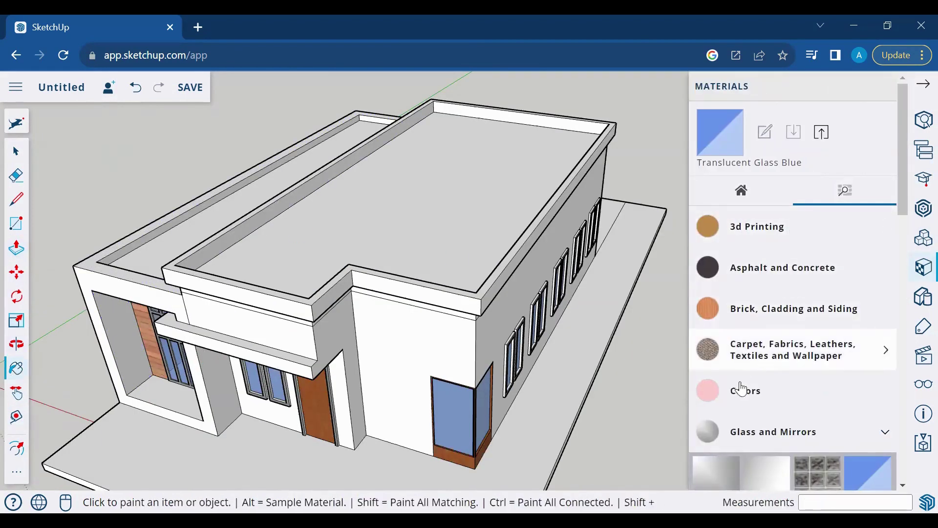
Step: Paint the left parapet and its top with Concrete Aggregate Smoke from Asphalt and Concrete
left_click(779, 230)
left_click(770, 373)
scroll(770, 374, "down", 2)
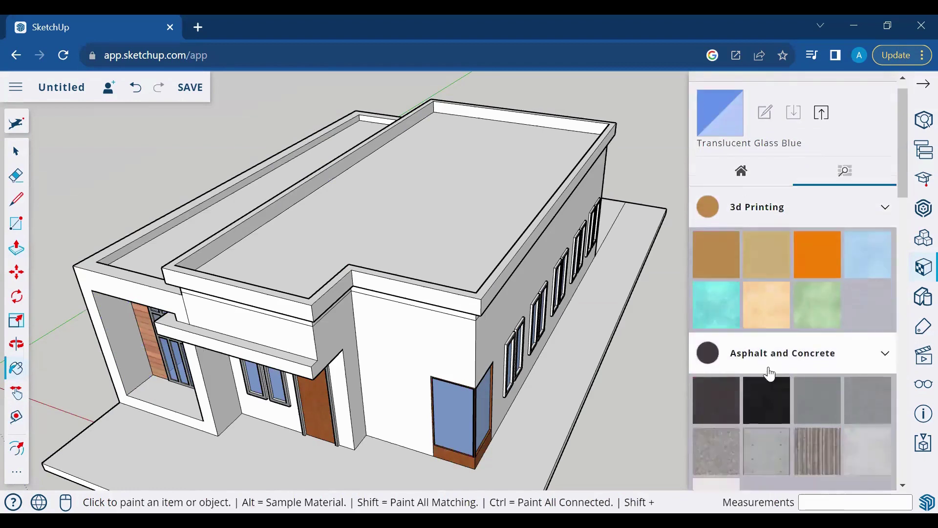
left_click(716, 396)
left_click(159, 274)
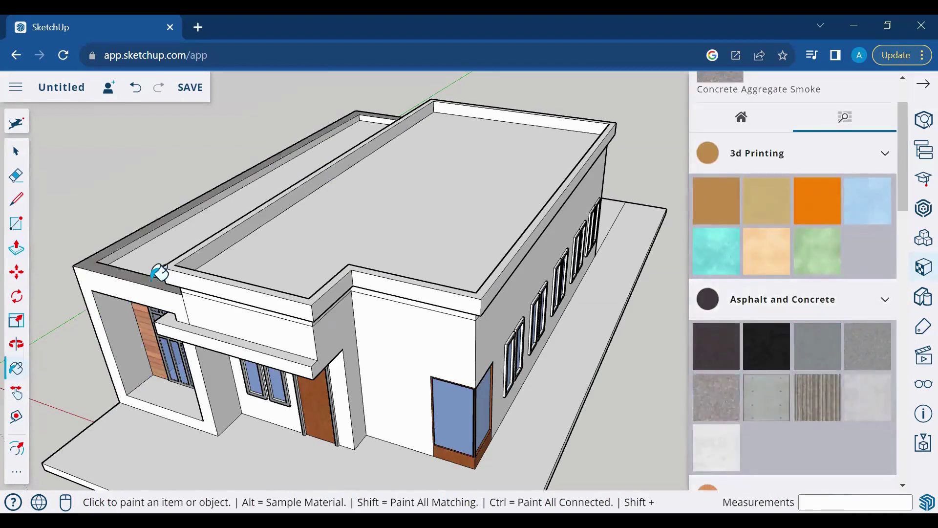
left_click(138, 247)
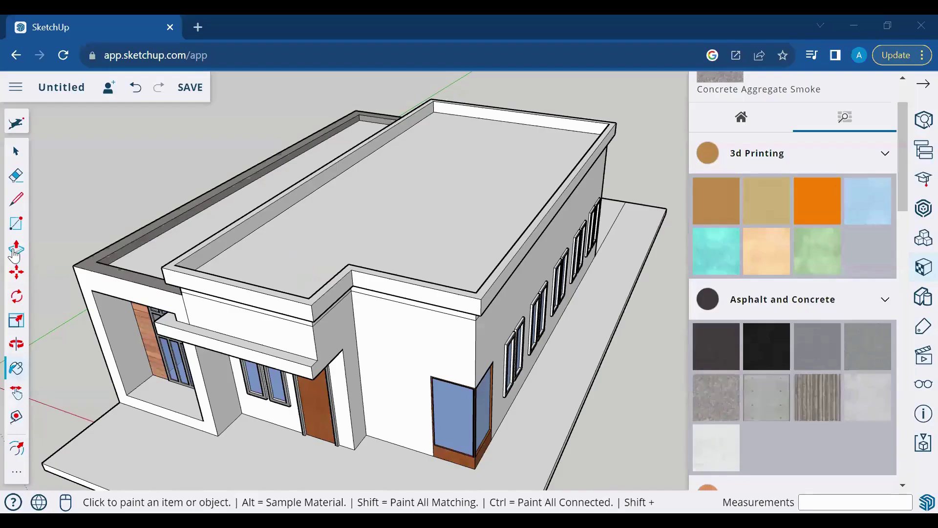
Step: Push/Pull the front roof's recessed surface flush with its rim, then clear the selection
key("p")
left_click(214, 286)
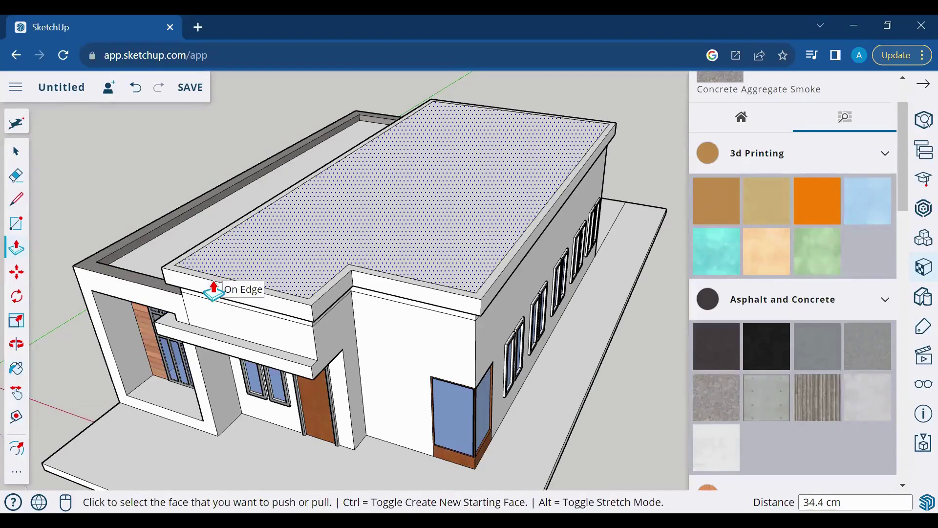
left_click(21, 156)
left_click(327, 265)
left_click(54, 215)
key("l")
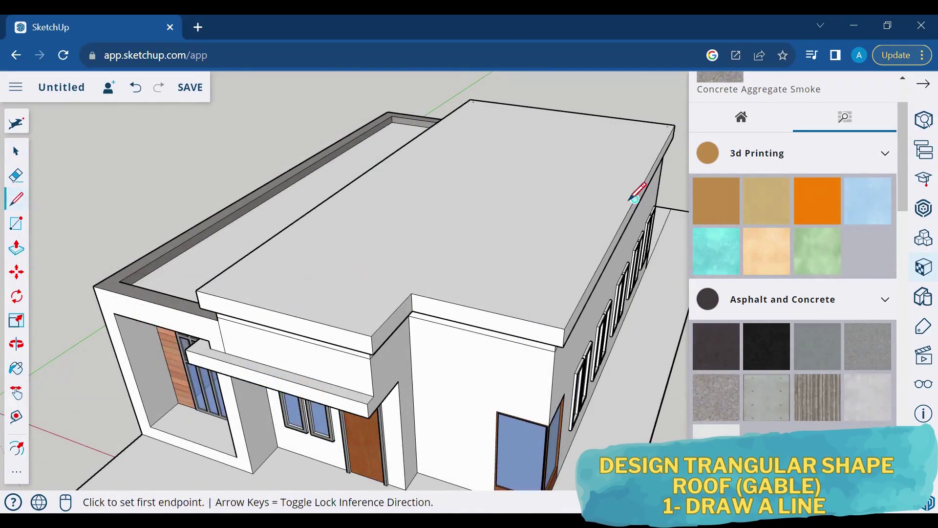
Step: Draw a ridge line across the roof between the front and back edge midpoints
left_click(635, 199)
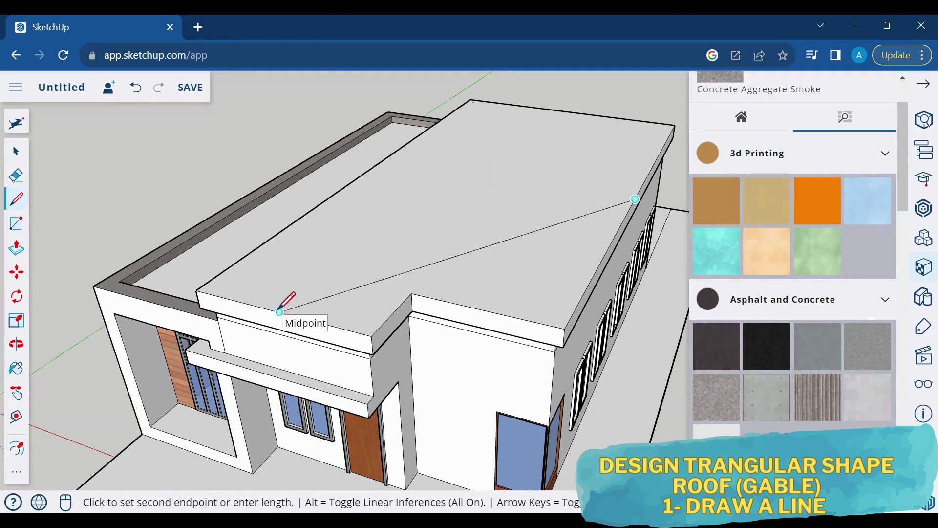
key("Escape")
left_click(280, 311)
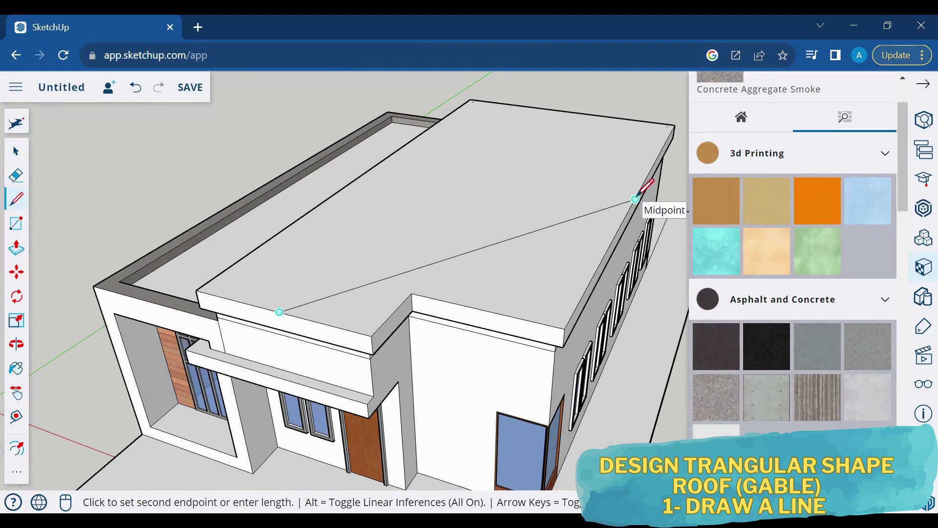
left_click(449, 169)
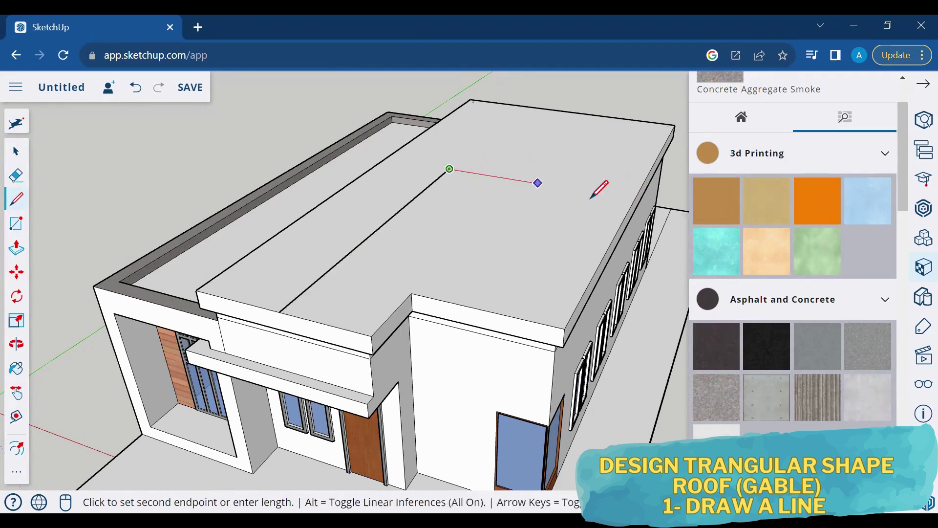
left_click(635, 199)
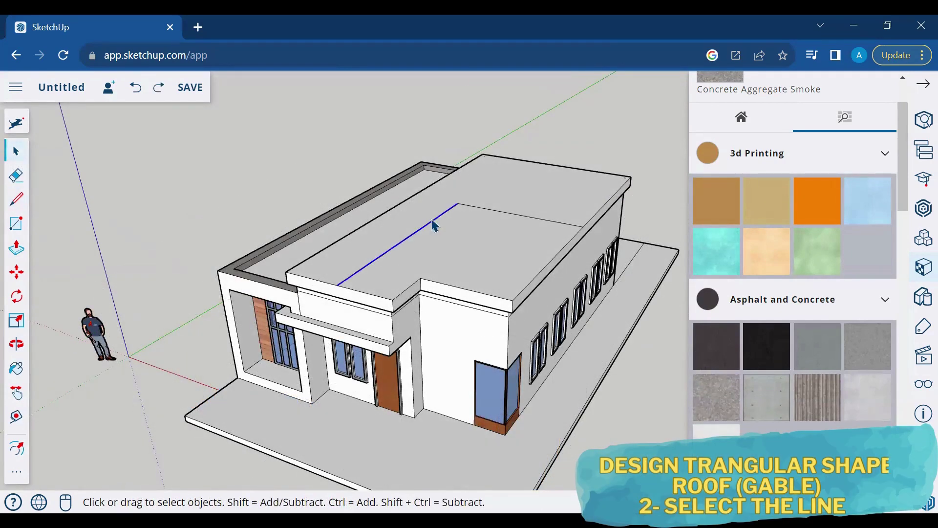
Step: Move the ridge line up the blue axis to form the gable, then inset the gable face
key("m")
left_click(383, 259)
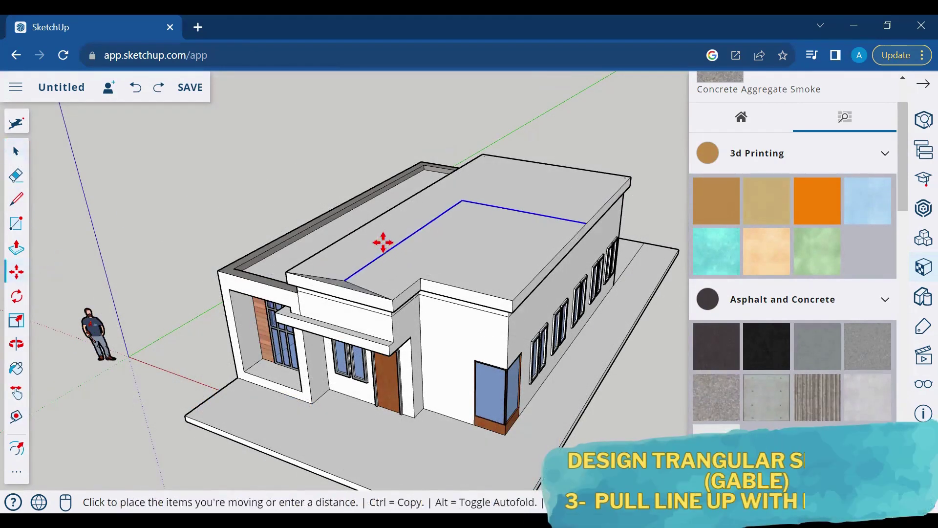
left_click(379, 234)
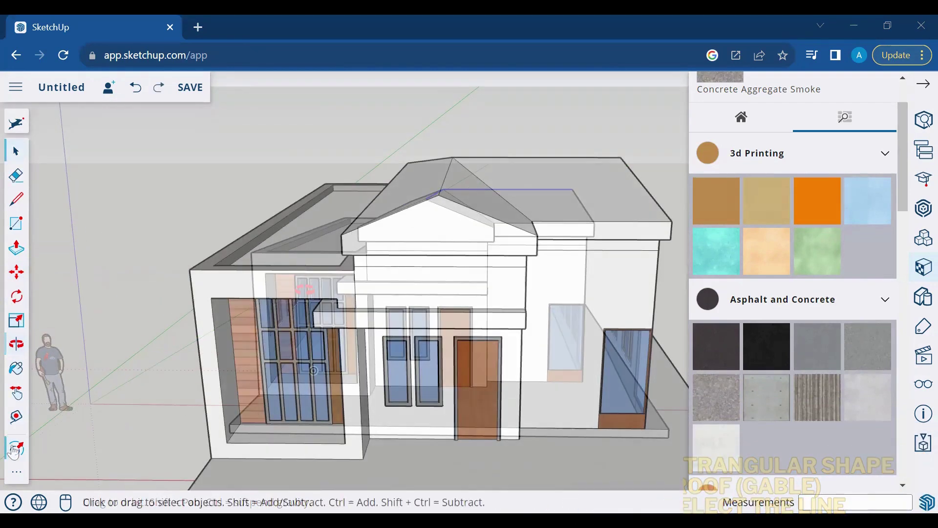
left_click(394, 256)
Step: Draw a line across the gable between its corners and erase an unneeded edge
scroll(398, 259, "up", 3)
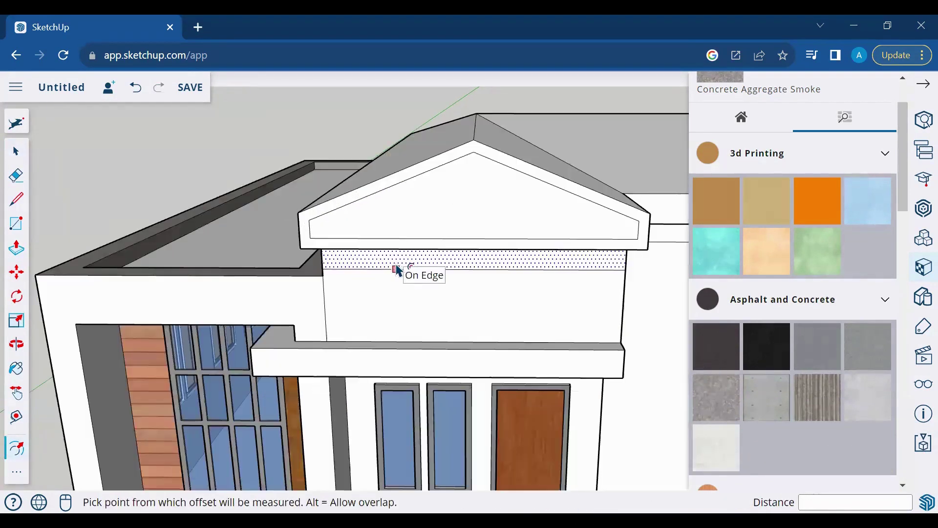
key("l")
left_click(310, 238)
left_click(639, 236)
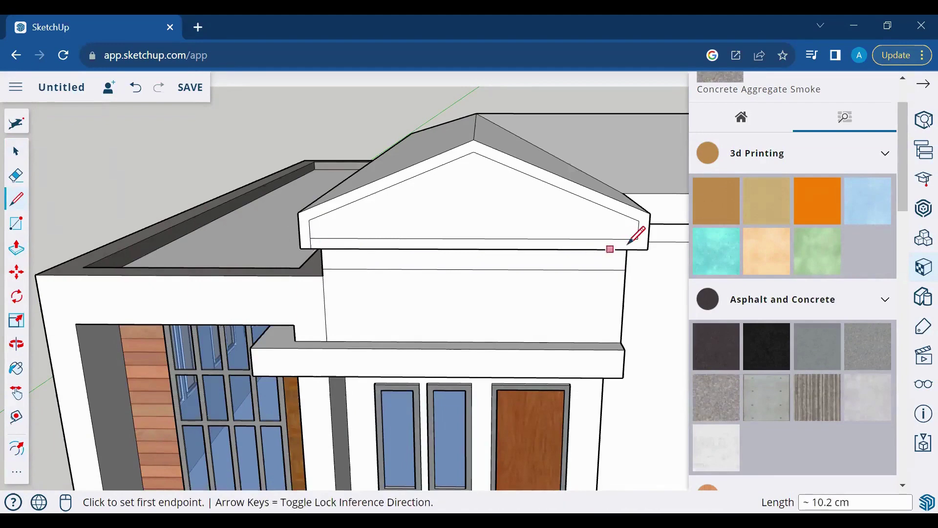
key("Escape")
left_click(17, 175)
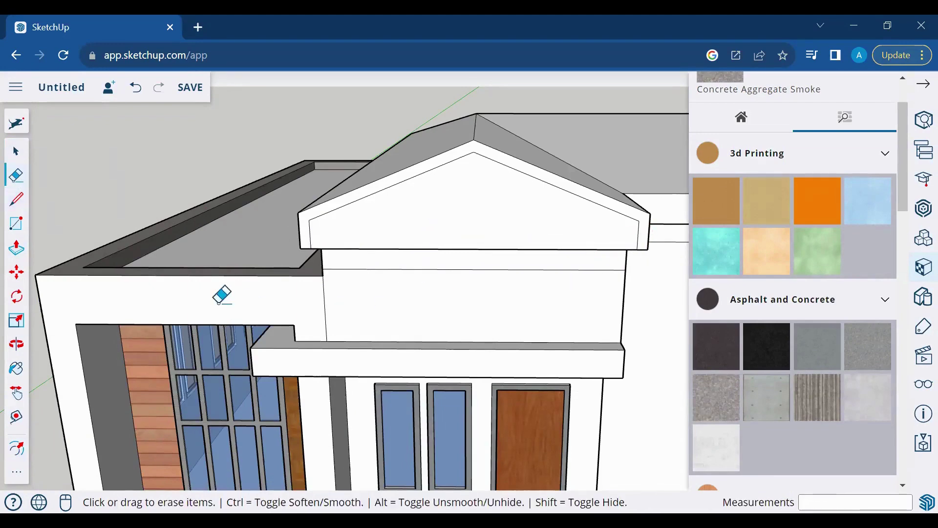
Step: Recess the inset gable face by 16.3 cm and orbit to see the roof fascia
left_click(17, 248)
left_click(376, 244)
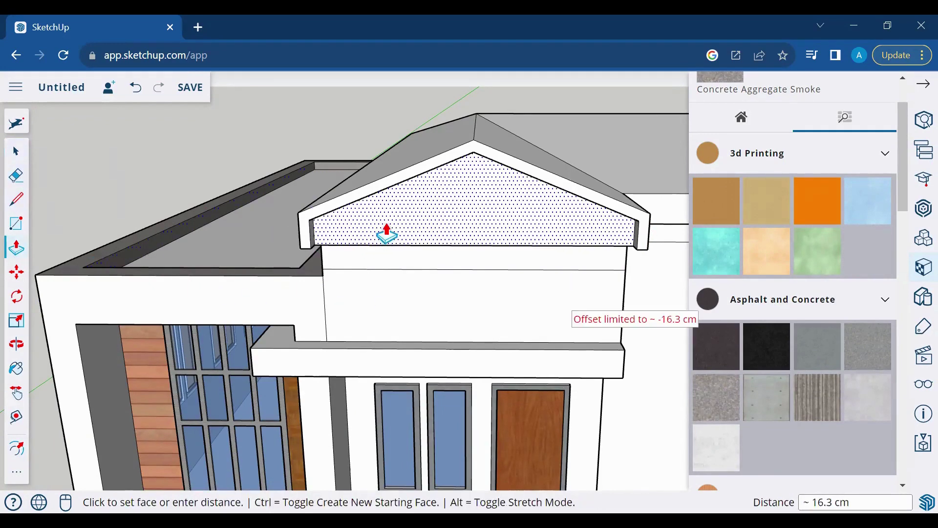
left_click(386, 234)
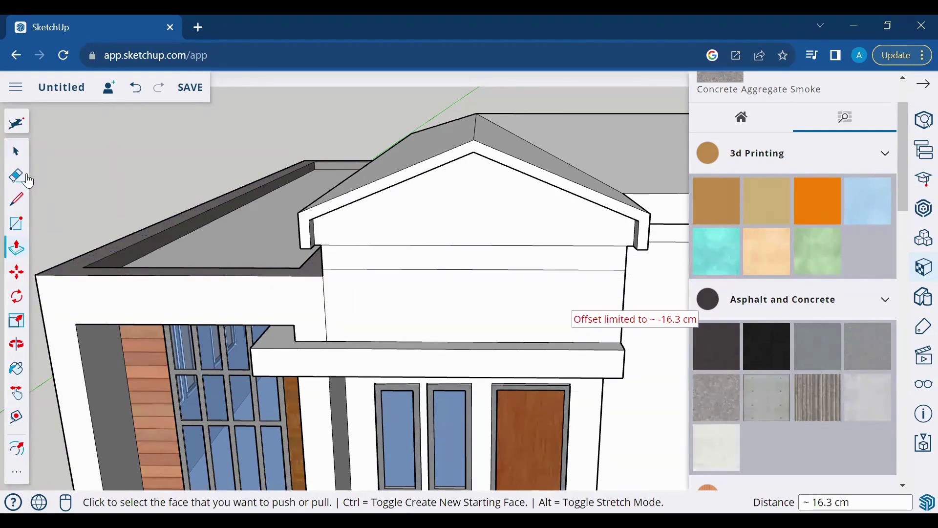
left_click(16, 296)
left_click(17, 344)
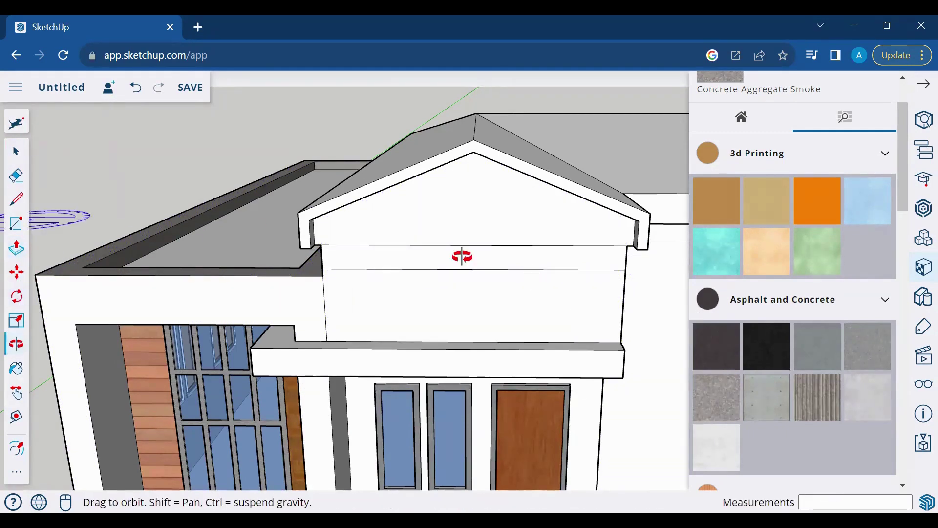
mouse_move(456, 255)
left_mouse_down()
mouse_move(368, 213)
mouse_move(155, 243)
mouse_move(456, 272)
left_mouse_up()
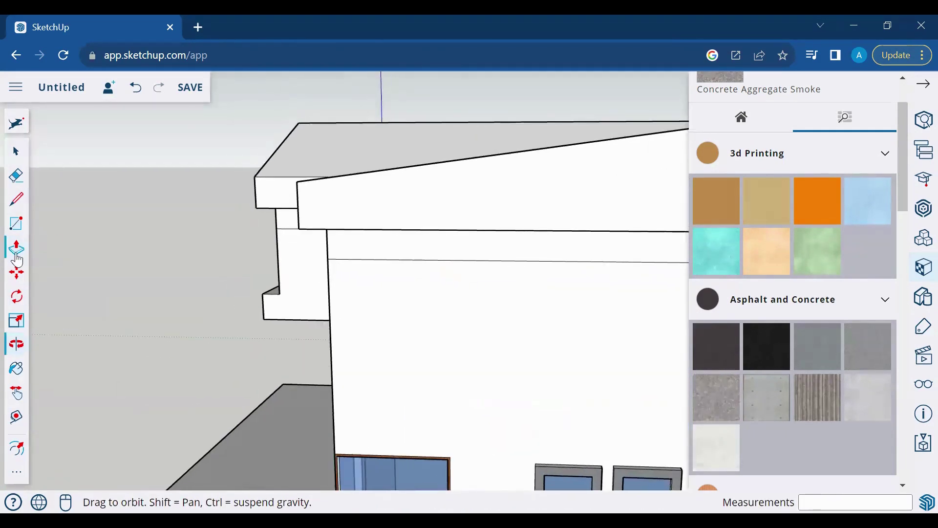
Step: Offset the upper fascia face inward and draw lines closing the fascia corners
left_click(17, 449)
left_click(404, 219)
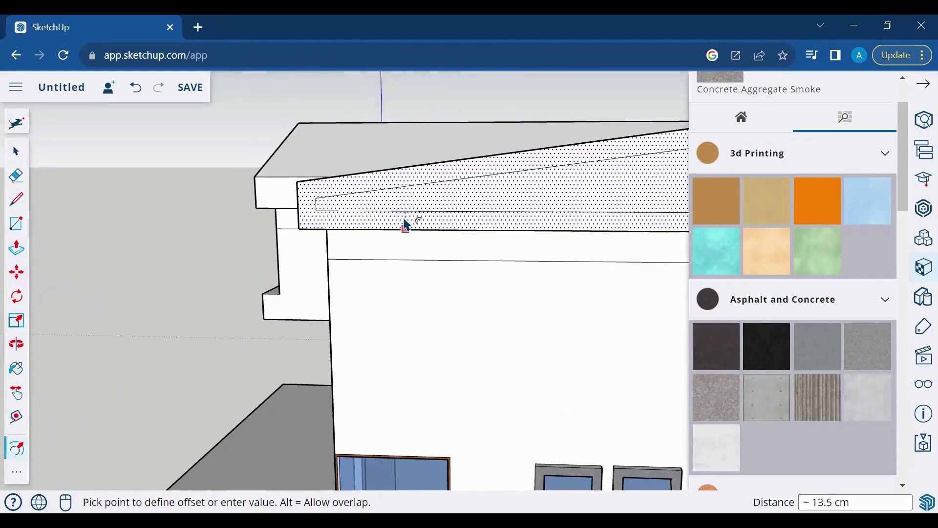
left_click(379, 231)
key("l")
left_click(306, 221)
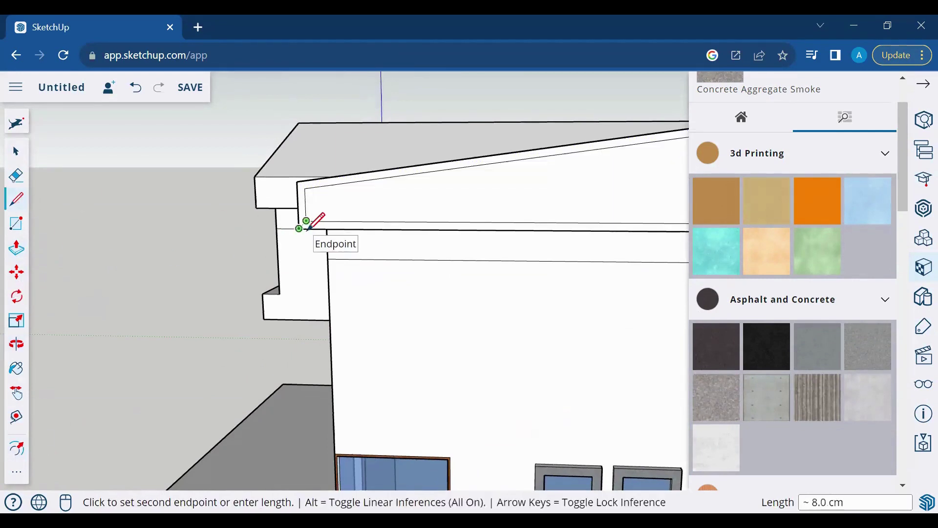
left_click(307, 228)
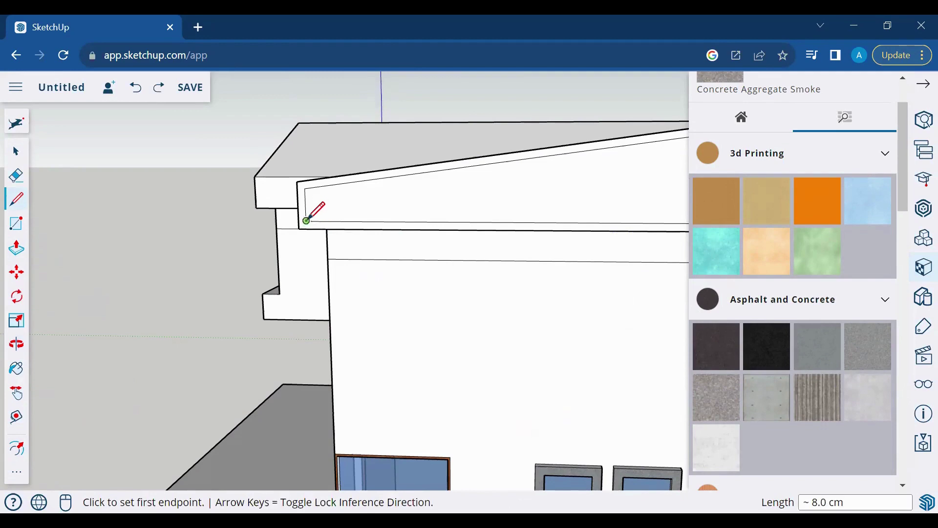
left_click(306, 220)
left_click(923, 267)
Step: Pan to the far end of the fascia and tidy its top-right corner edges
key("h")
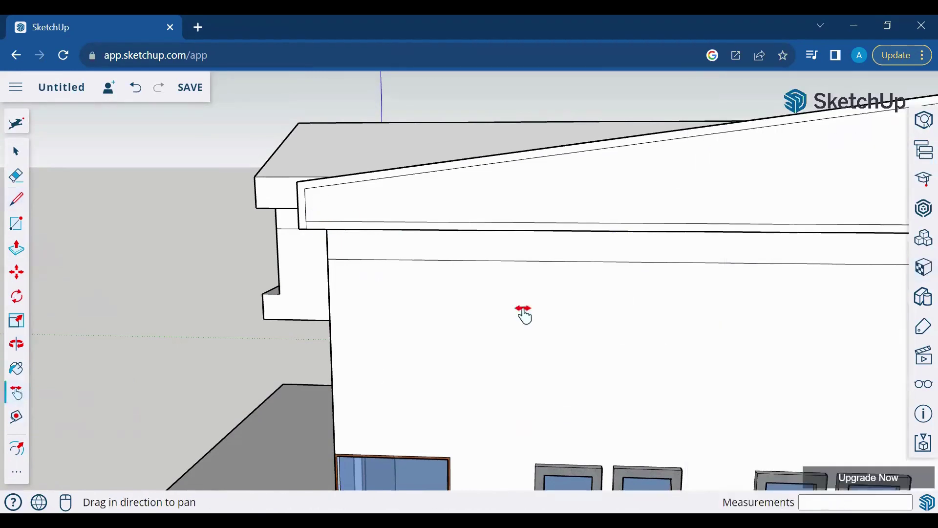
mouse_move(524, 316)
left_mouse_down()
mouse_move(534, 300)
mouse_move(35, 179)
left_mouse_up()
left_click(24, 204)
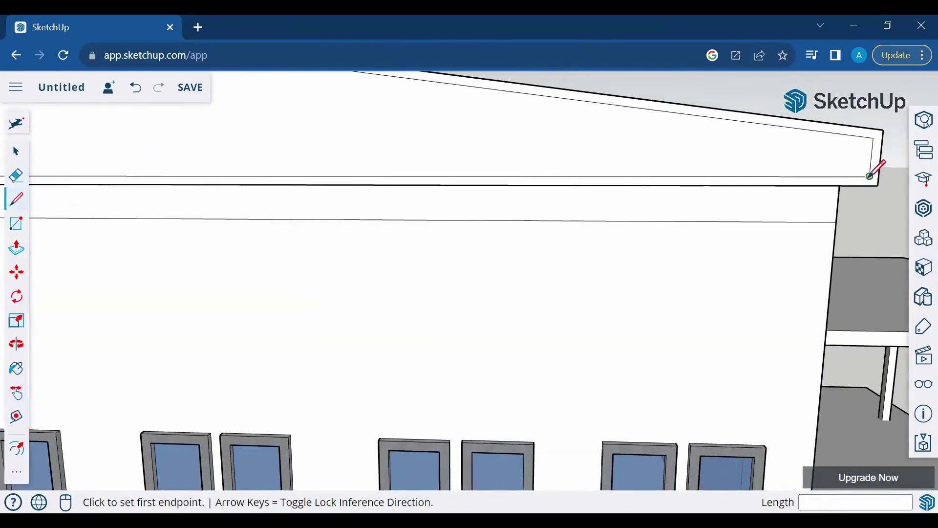
left_click(877, 184)
left_click(17, 181)
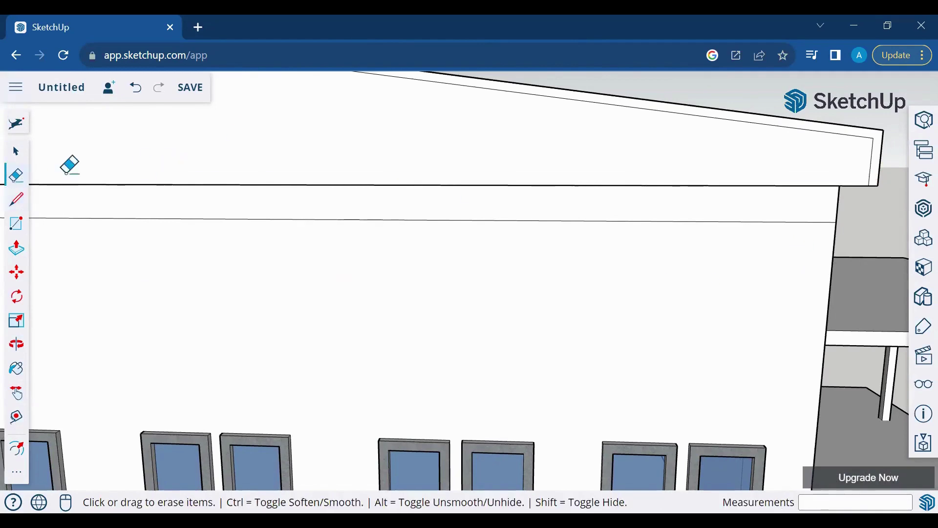
left_click(18, 253)
Step: Orbit to face the side wall and open the Materials library with Paint Bucket
scroll(279, 134, "down", 5)
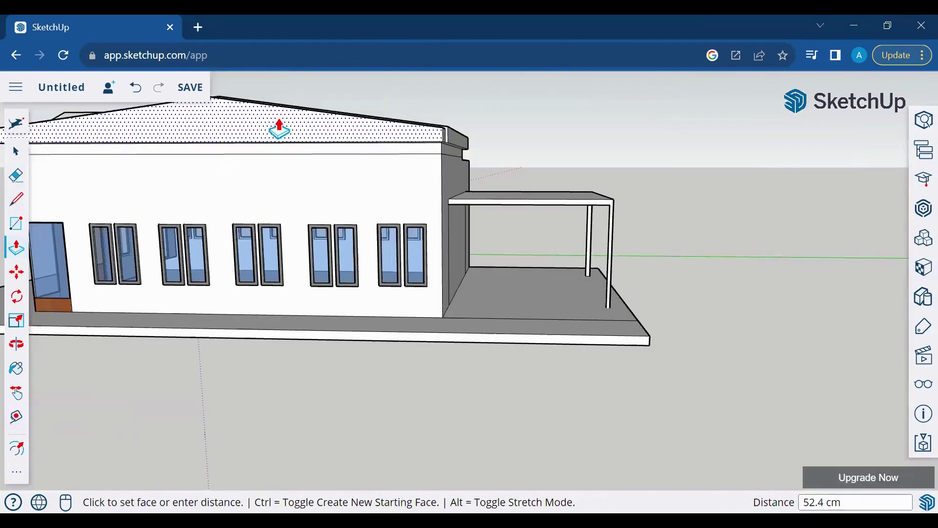
left_click(16, 343)
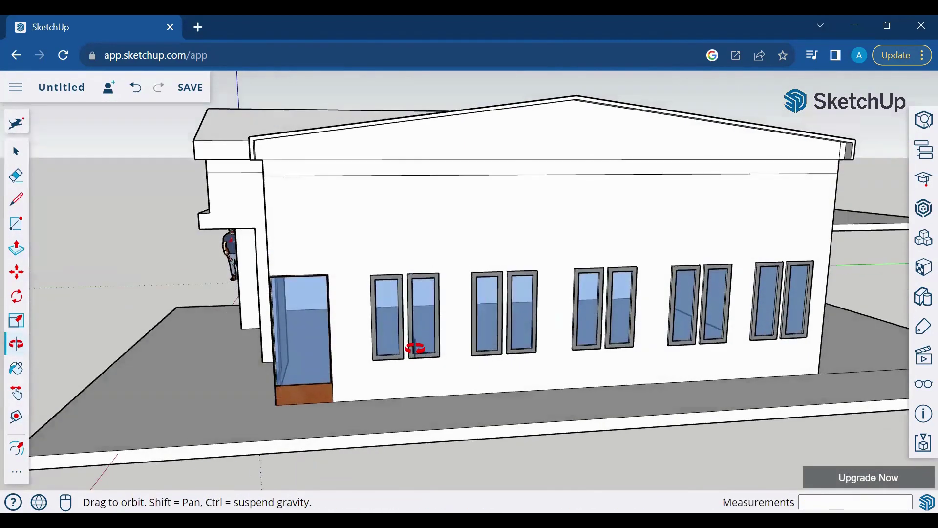
left_click_drag(415, 348, 624, 389)
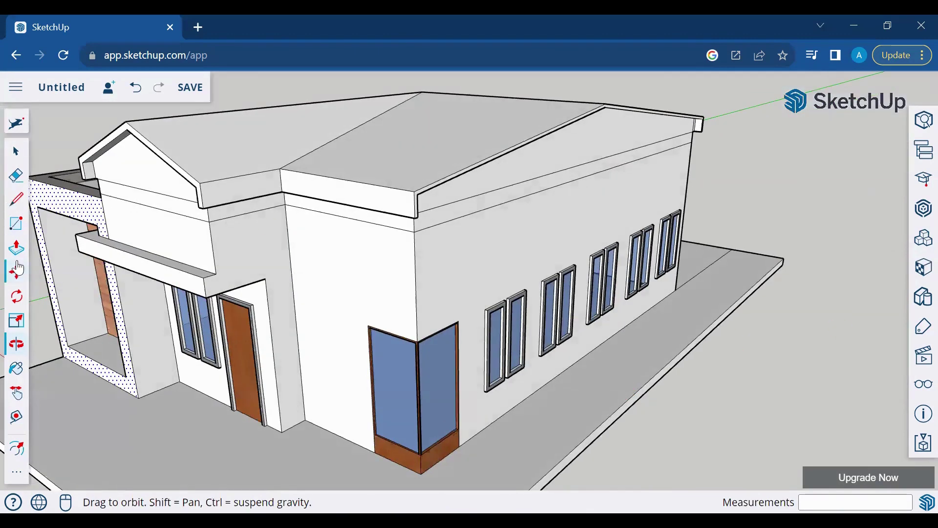
left_click(17, 373)
Step: Paint the main slope, front gable slope and fascia edge with Roofing Shingles Asphalt
scroll(811, 273, "down", 5)
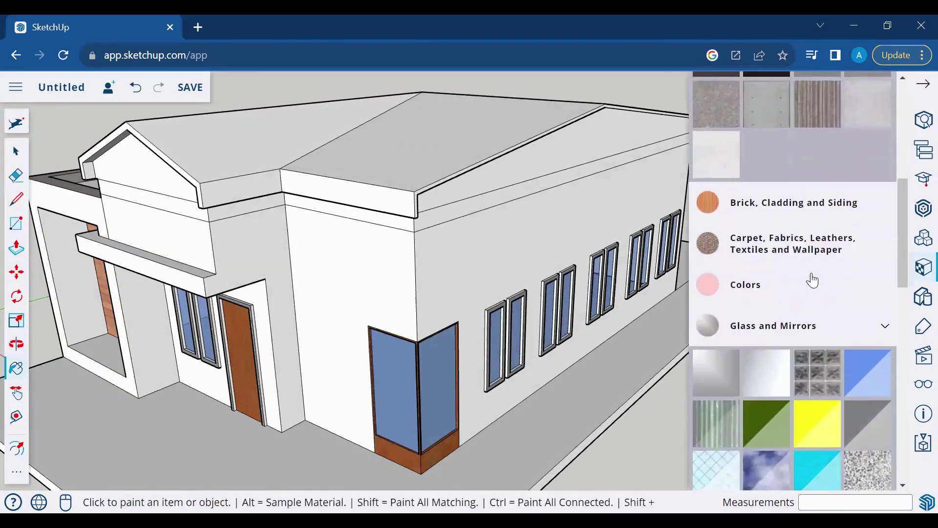
scroll(807, 276, "down", 5)
scroll(801, 274, "down", 5)
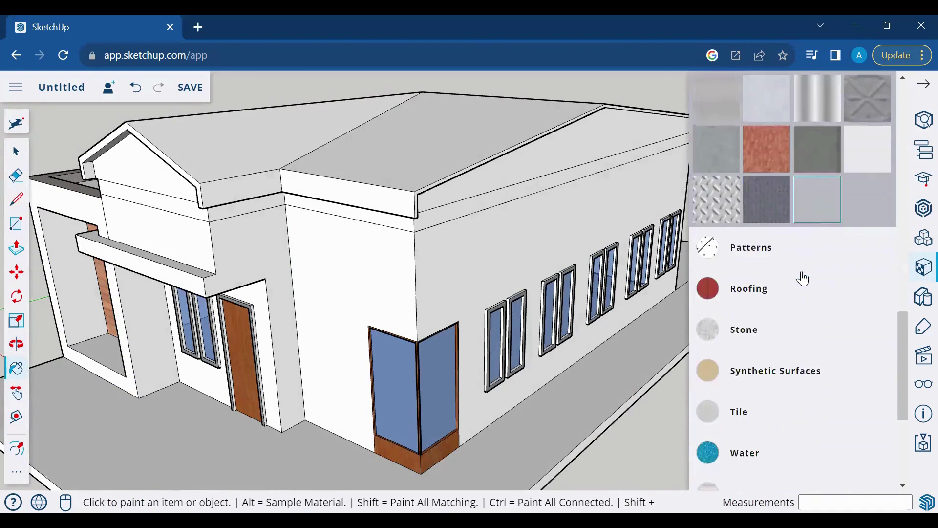
left_click(770, 303)
left_click(445, 170)
left_click(260, 126)
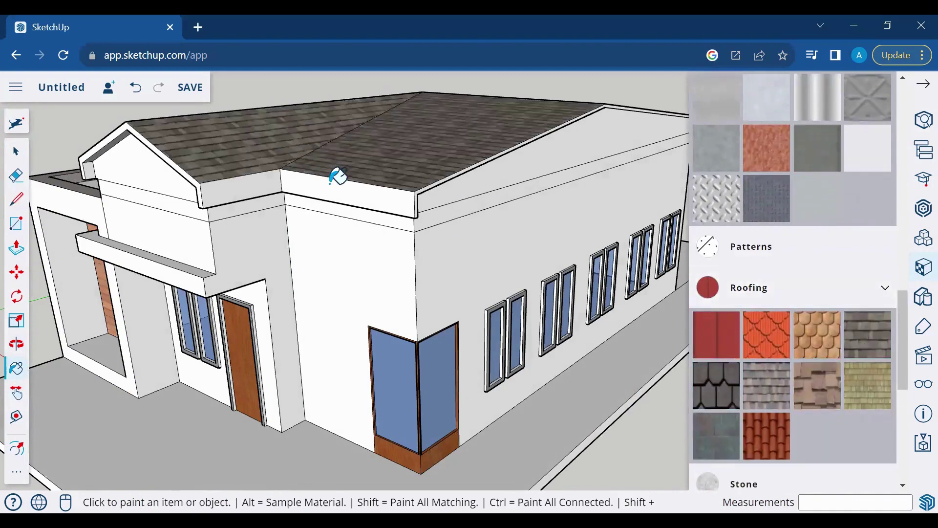
left_click(342, 177)
left_click(242, 176)
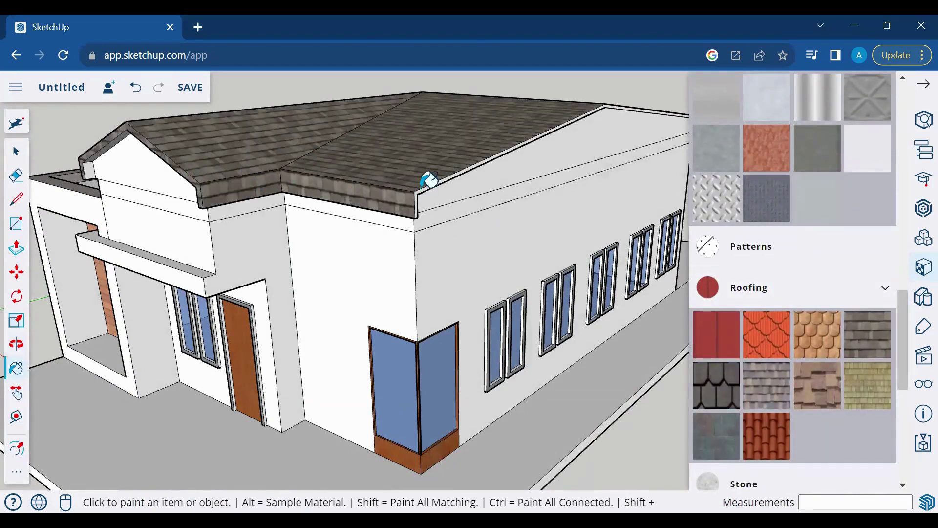
Step: Orbit above the roof and shingle the upper slope and remaining roof face
scroll(432, 182, "up", 2)
scroll(447, 195, "up", 2)
scroll(451, 199, "down", 6)
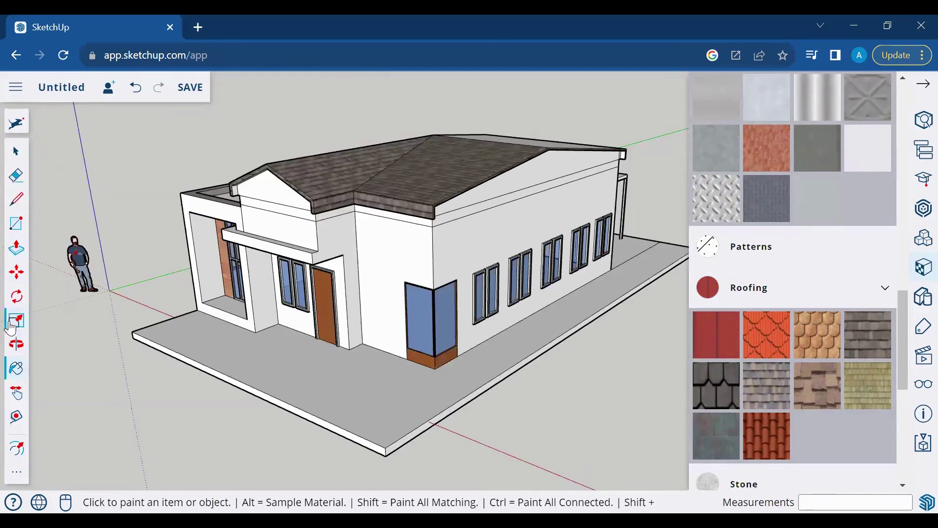
left_click(16, 343)
left_click_drag(315, 292, 290, 213)
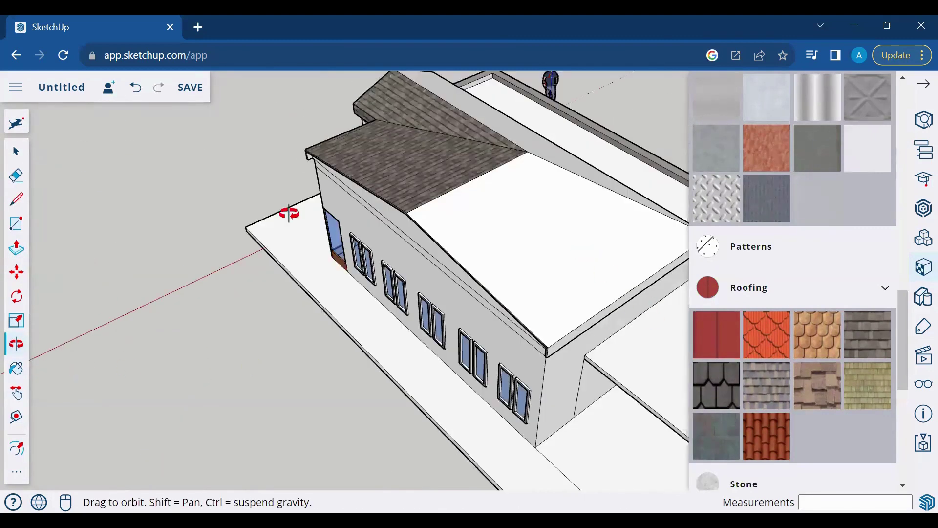
left_click(17, 368)
left_click(430, 220)
left_click(540, 141)
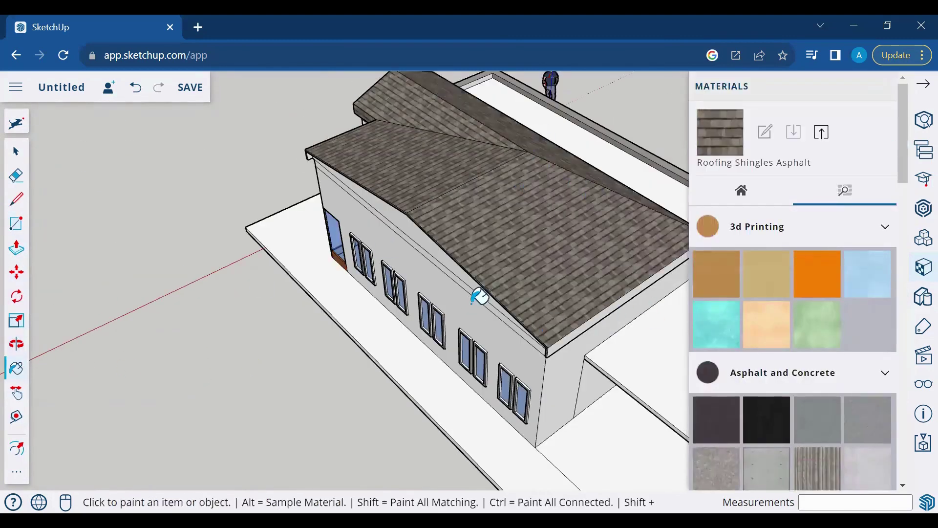
scroll(332, 186, "down", 4)
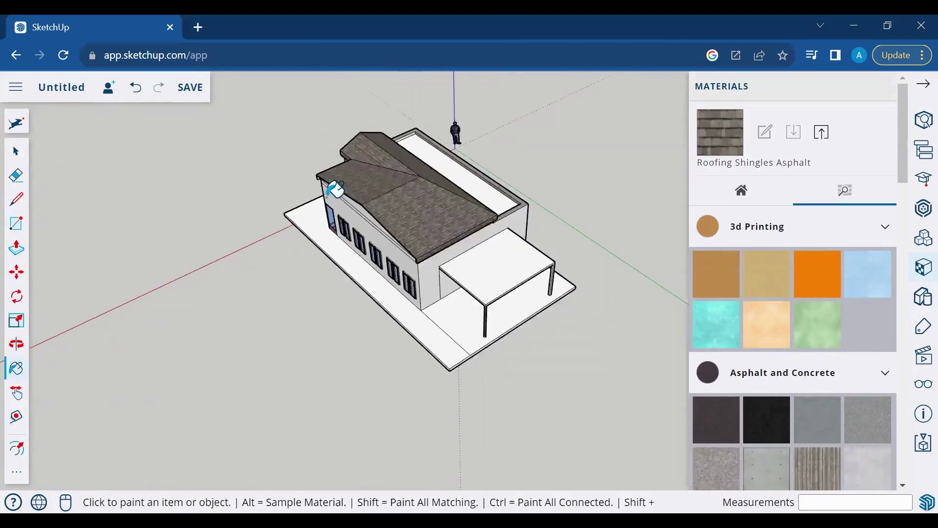
scroll(293, 92, "up", 5)
scroll(276, 74, "down", 3)
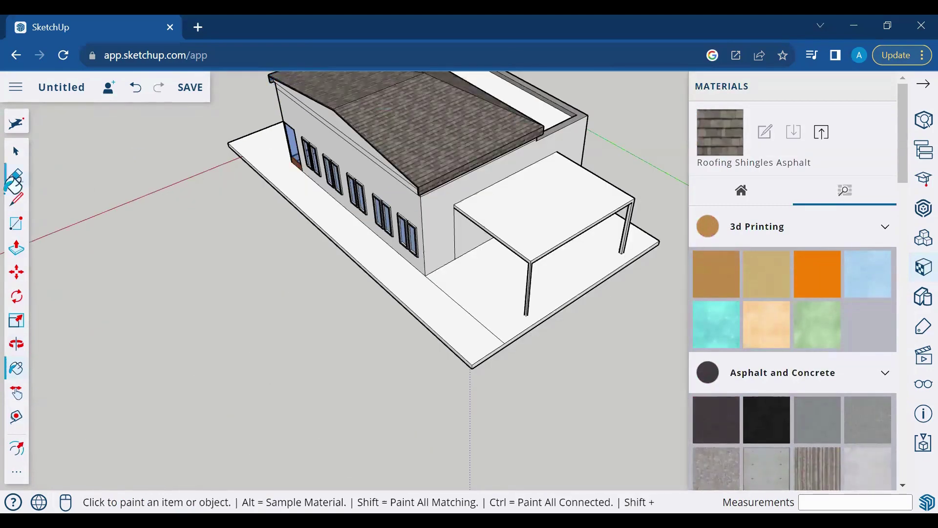
Step: Orbit beneath the eaves and paint the upper fascia strip with asphalt shingles
left_click(16, 343)
mouse_move(266, 318)
left_mouse_down()
mouse_move(476, 127)
mouse_move(37, 186)
left_mouse_up()
left_click(19, 398)
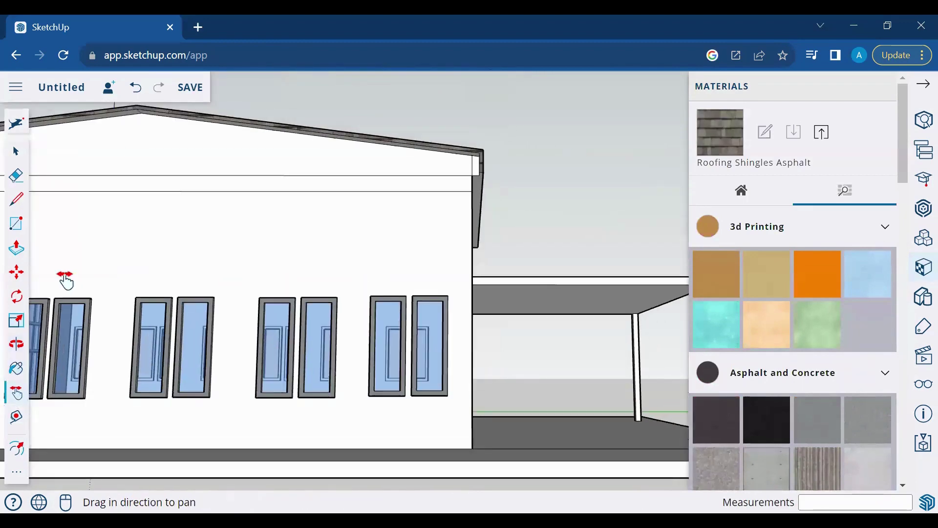
left_click(16, 366)
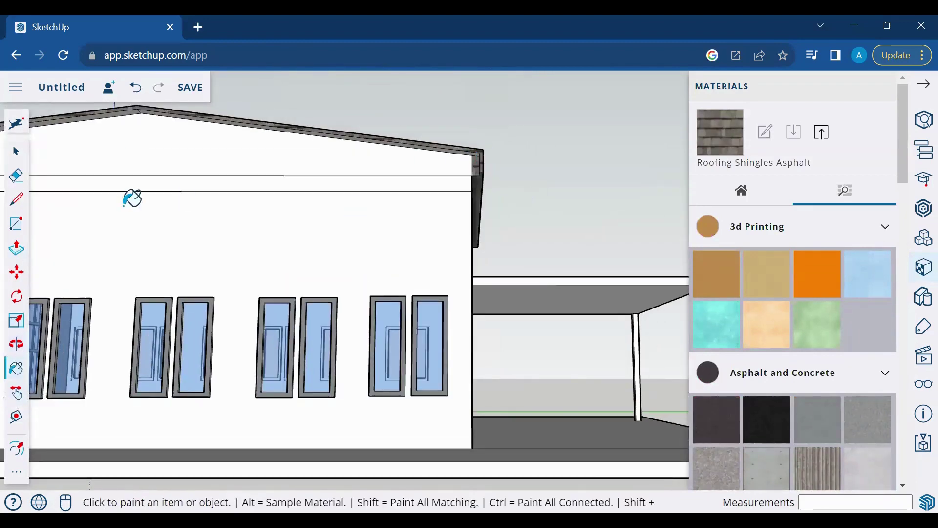
left_click(16, 343)
left_click_drag(409, 298, 117, 239)
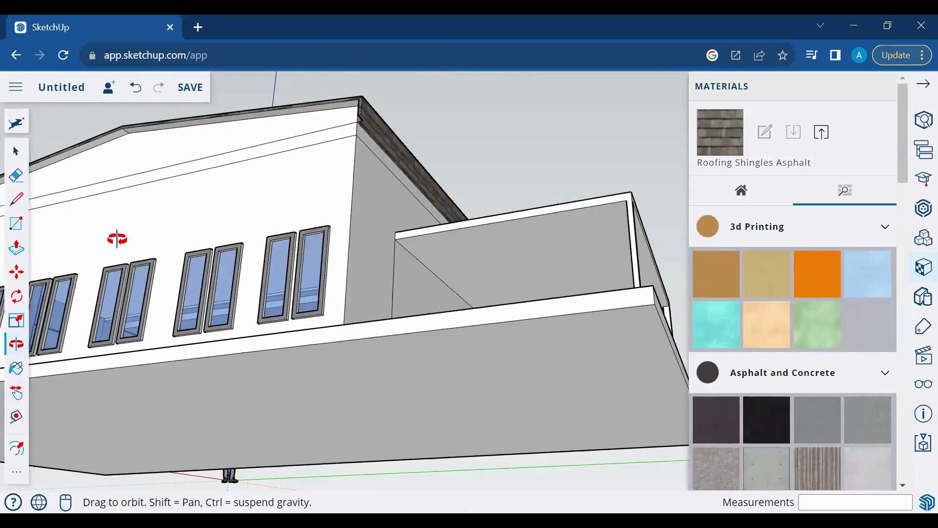
left_click(16, 368)
left_click(135, 128)
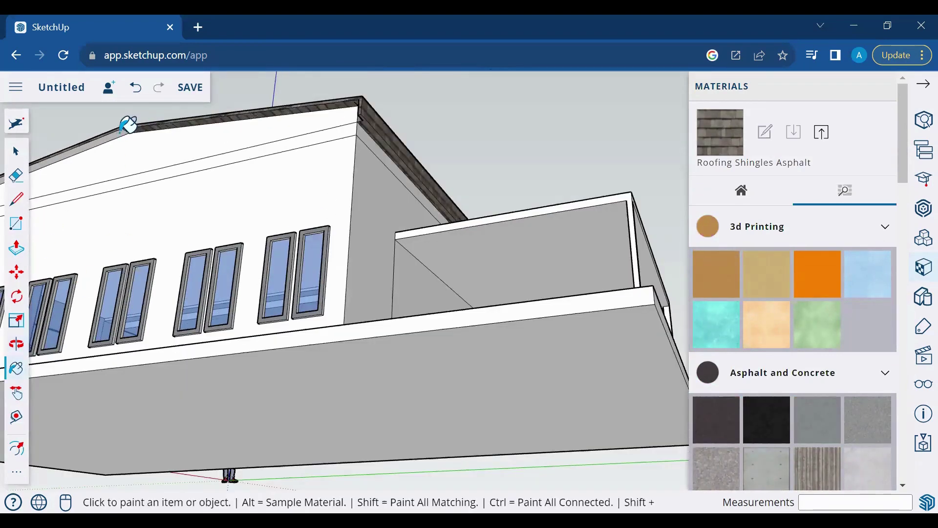
Step: Orbit to the front facade and paint the gable's sloped fascia with shingles
mouse_move(293, 390)
middle_mouse_down()
mouse_move(419, 368)
mouse_move(553, 222)
mouse_move(71, 279)
mouse_move(182, 104)
middle_mouse_up()
scroll(213, 307, "down", 3)
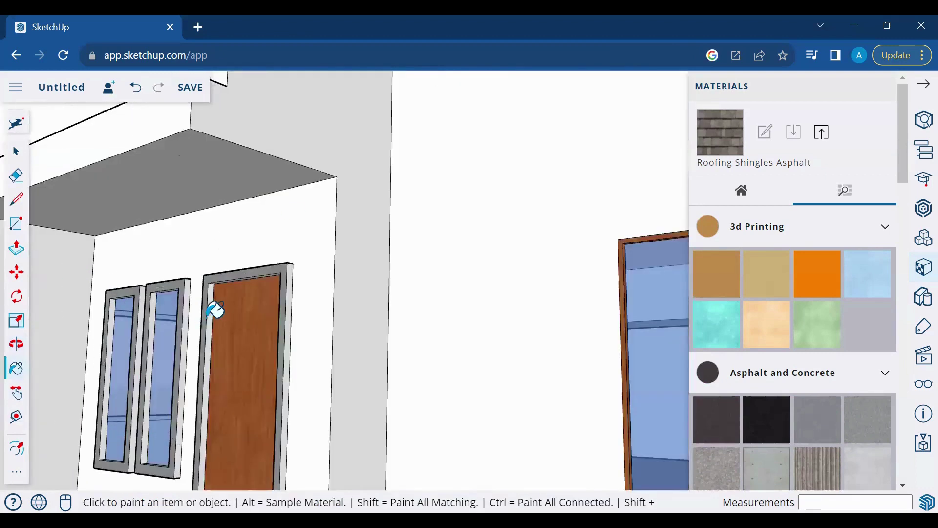
scroll(105, 257, "down", 3)
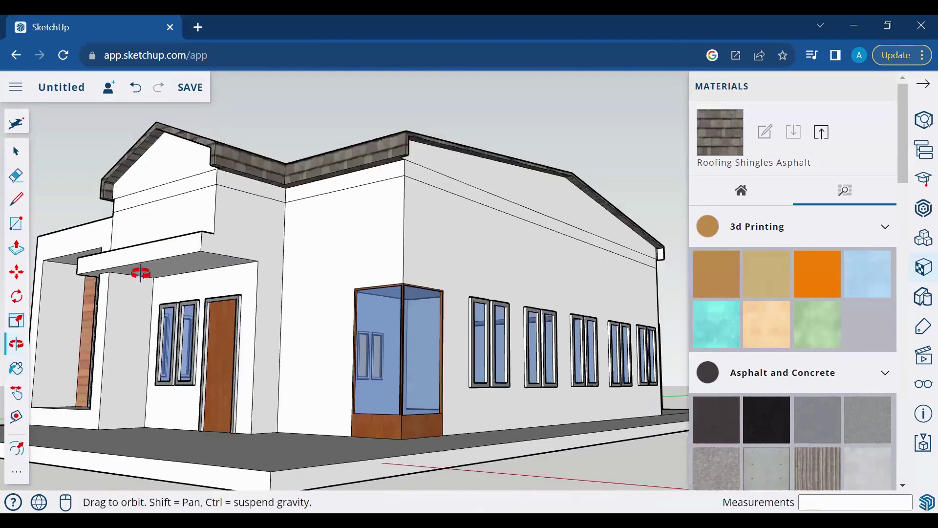
mouse_move(136, 268)
middle_mouse_down()
mouse_move(412, 295)
mouse_move(87, 310)
middle_mouse_up()
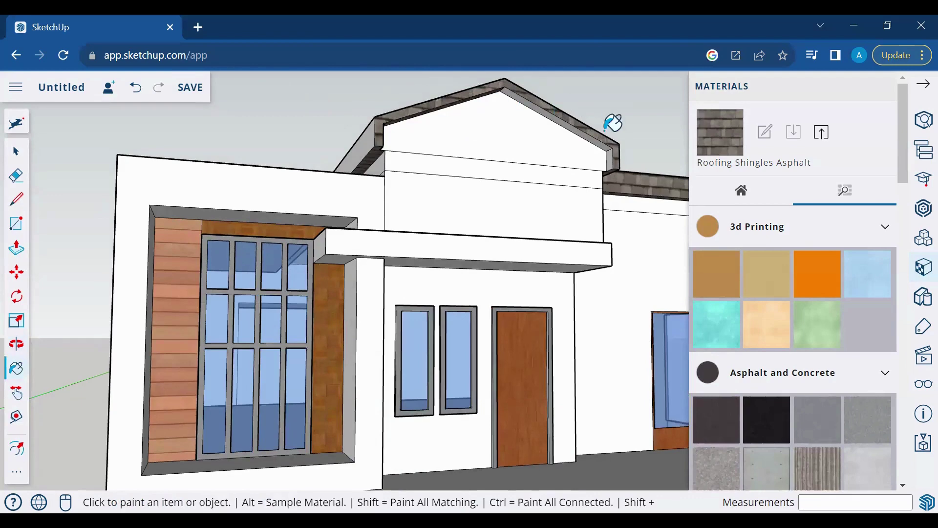
left_click(381, 151)
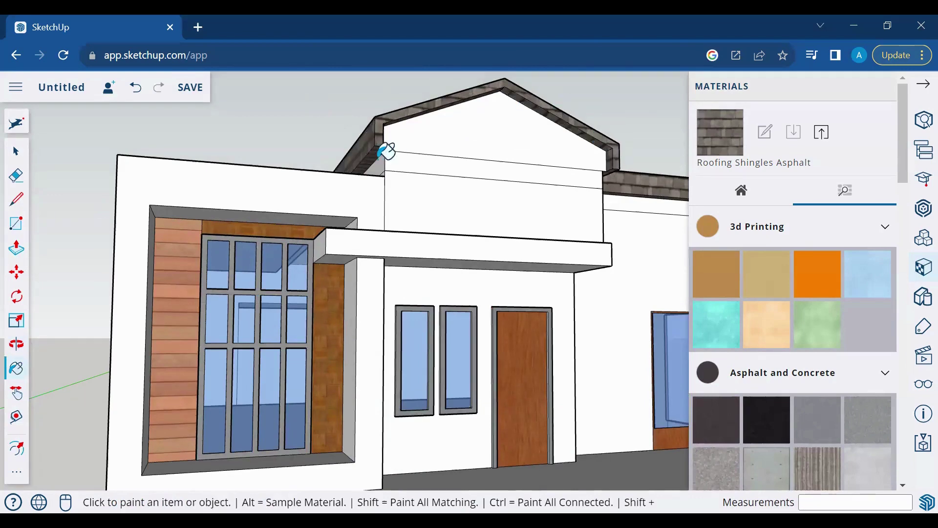
left_click(16, 345)
mouse_move(487, 274)
left_mouse_down()
mouse_move(488, 203)
mouse_move(350, 379)
mouse_move(427, 364)
mouse_move(405, 360)
mouse_move(293, 230)
mouse_move(310, 369)
mouse_move(345, 381)
mouse_move(419, 300)
mouse_move(429, 307)
left_mouse_up()
Step: Draw edges at the canopy corner, including a 50 cm line from its lower corner
left_click_drag(612, 172, 410, 368)
key("l")
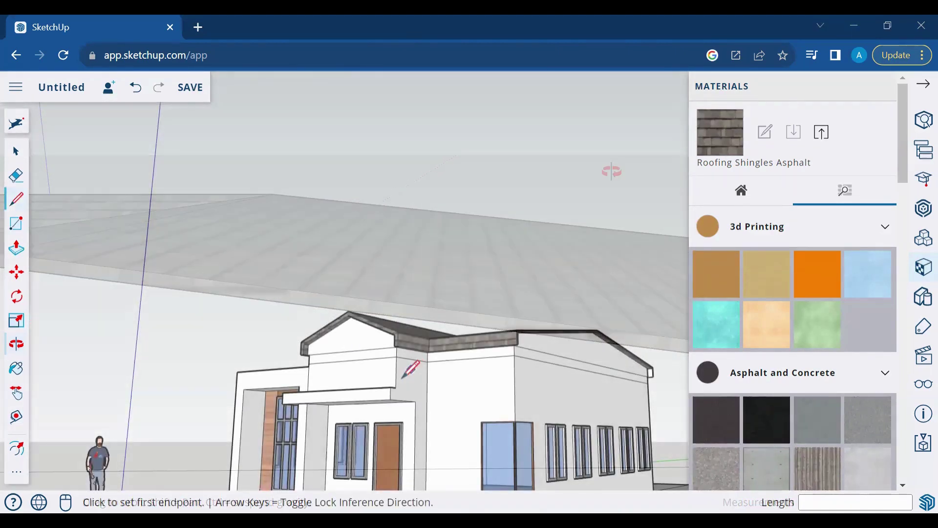
scroll(409, 371, "up", 3)
left_click(395, 389)
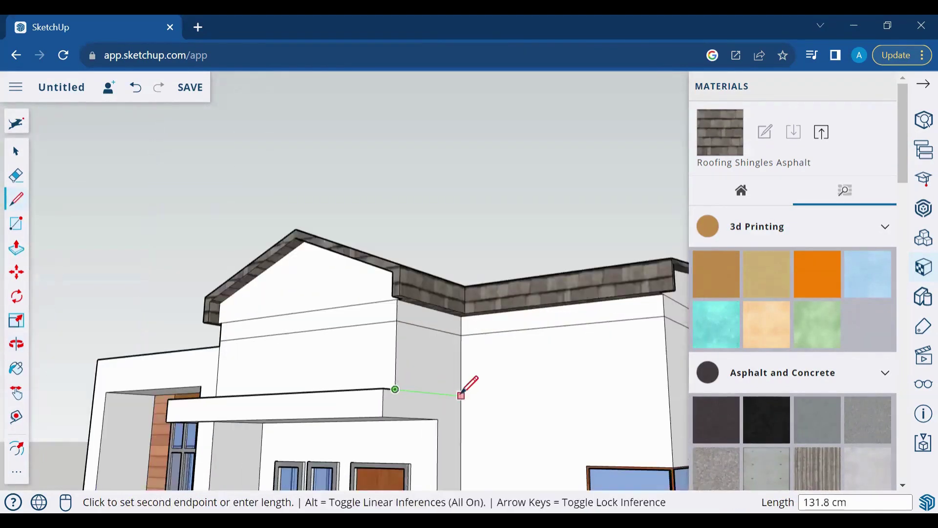
left_click(461, 395)
left_click(438, 419)
type("50")
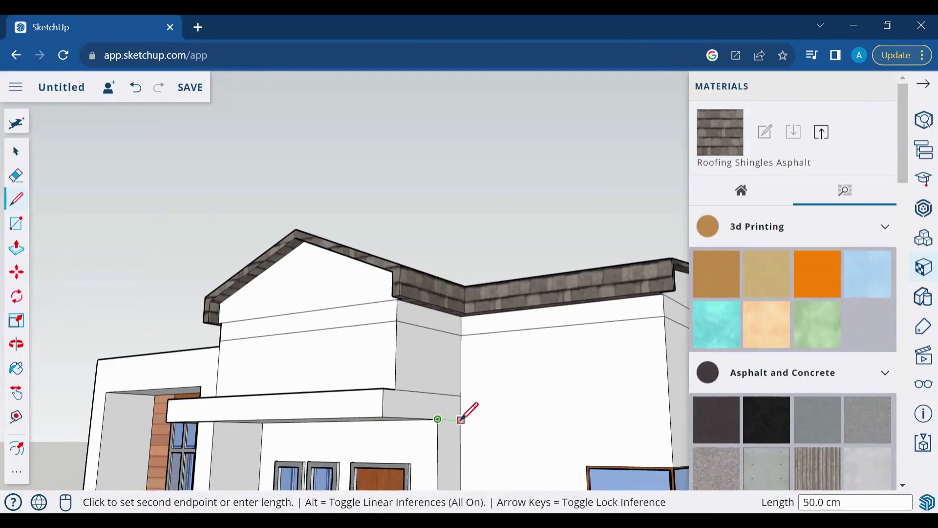
key("Return")
Step: Push/Pull the canopy end face toward the far wall and close the Materials panel
left_click(16, 247)
left_click(421, 405)
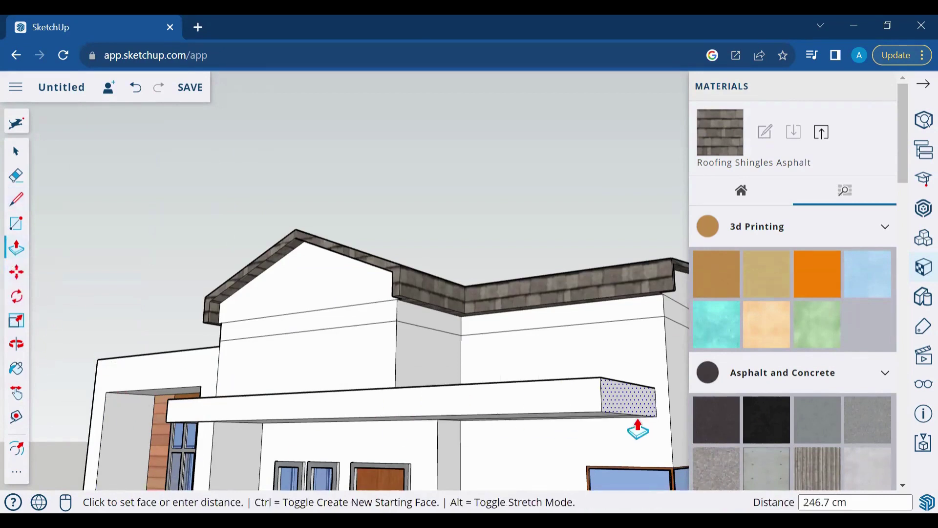
left_click(657, 430)
left_click(924, 120)
scroll(674, 289, "down", 5)
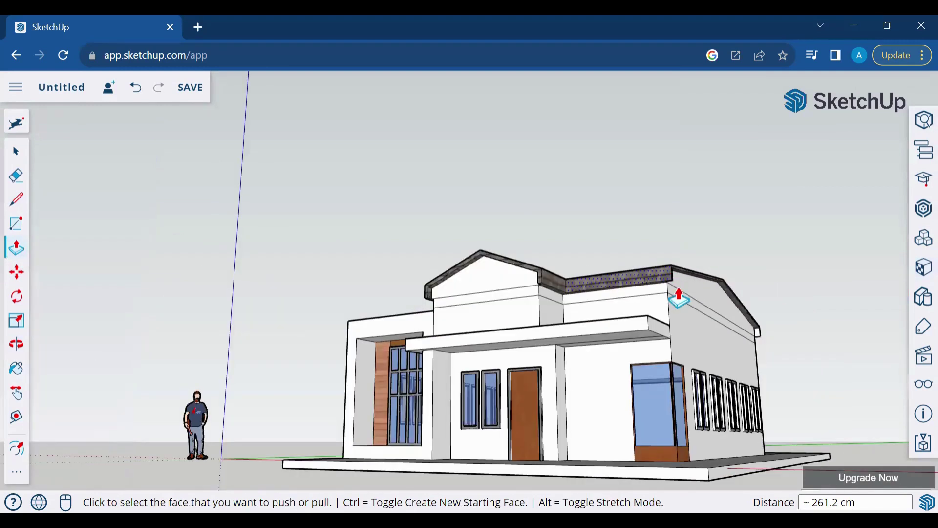
Step: Extend the canopy end to the house corner and push its underside 7.7 cm
left_click(661, 339)
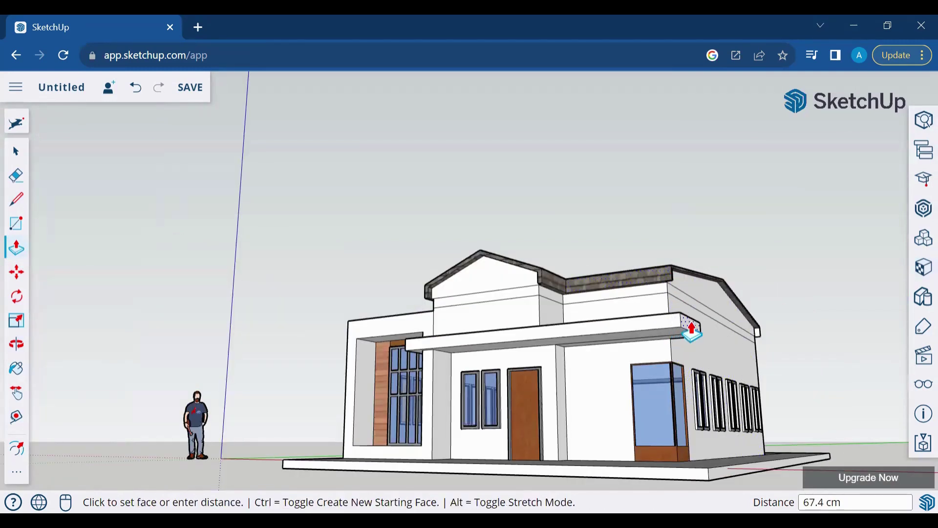
left_click(697, 332)
left_click(591, 351)
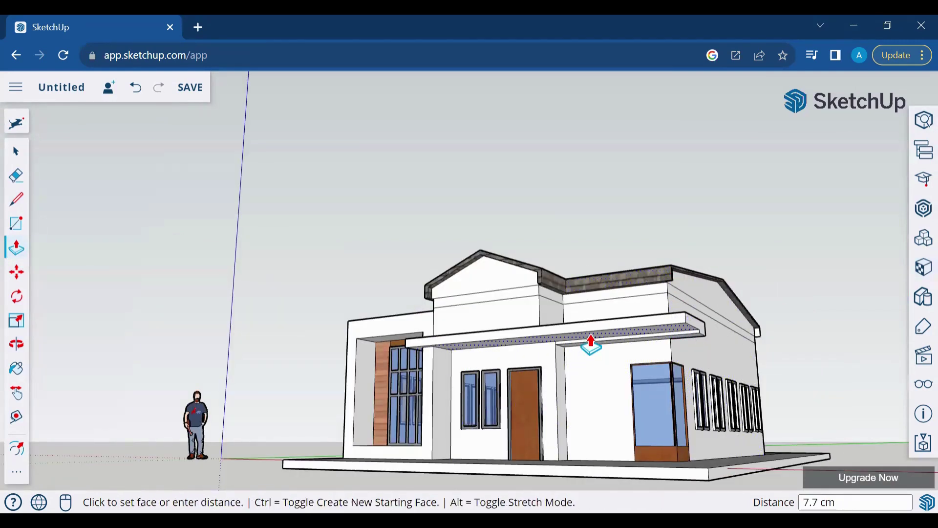
left_click_drag(671, 342, 691, 348)
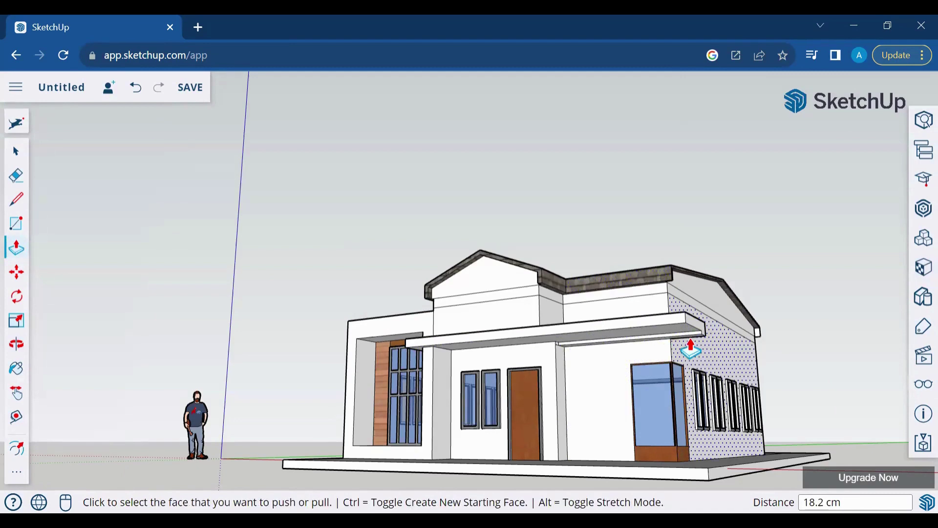
Step: Push the canopy underside down to thicken the porch canopy
left_click(634, 342)
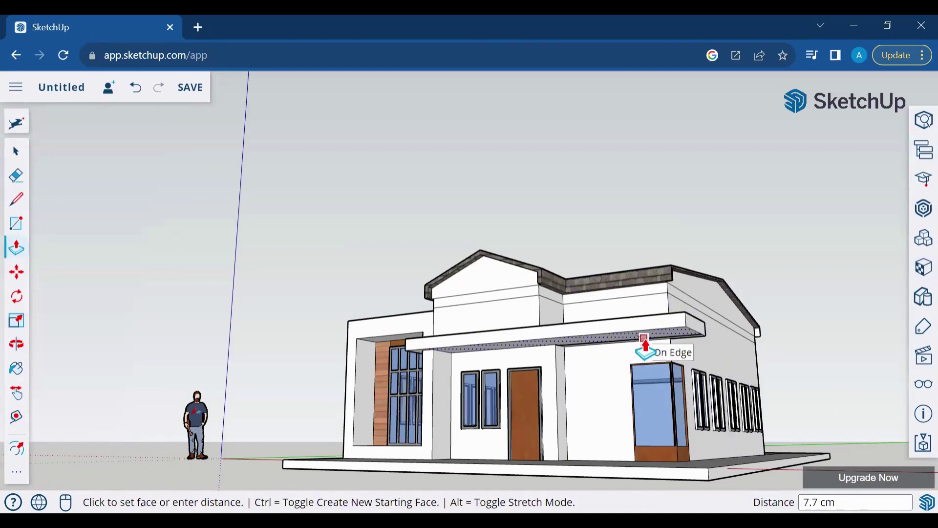
scroll(698, 337, "down", 3)
scroll(694, 346, "up", 6)
left_click(694, 346)
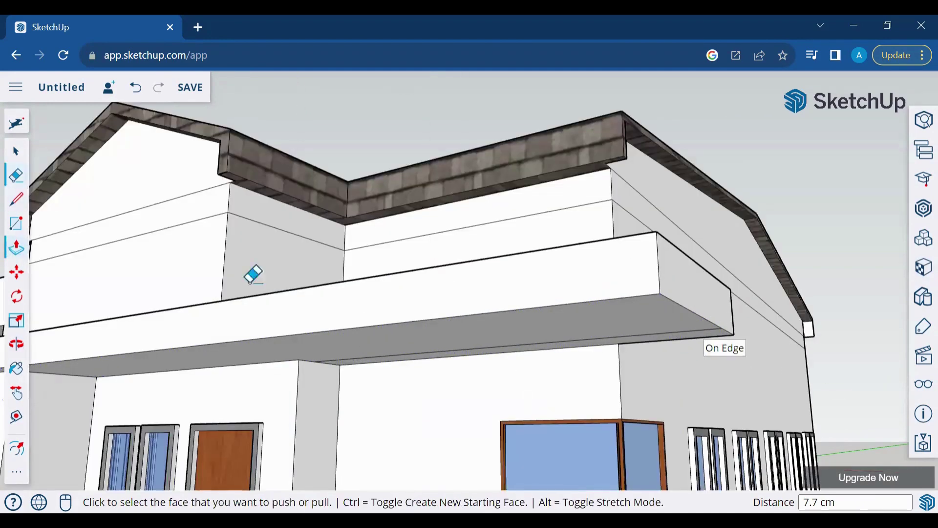
key("p")
left_click(430, 360)
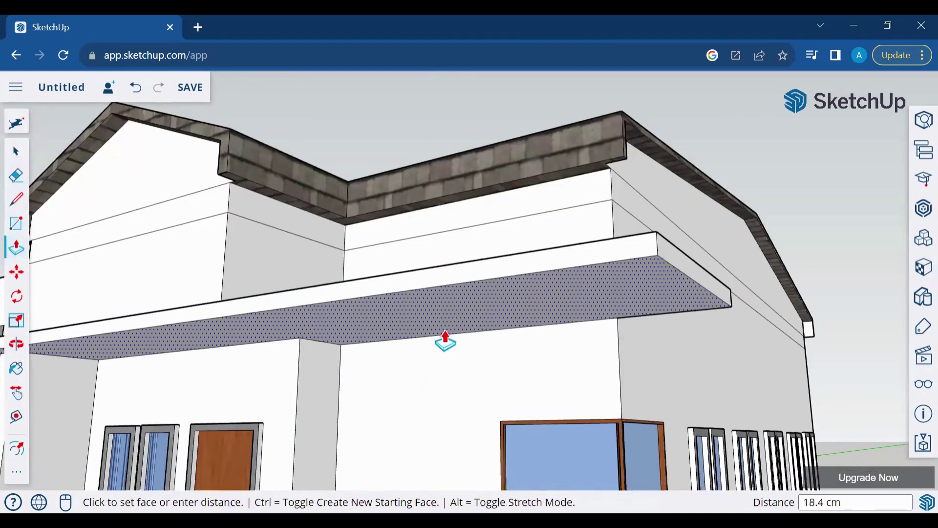
left_click(444, 342)
Step: Draw a line across the canopy's outer end and begin pulling that strip down as a column
key("l")
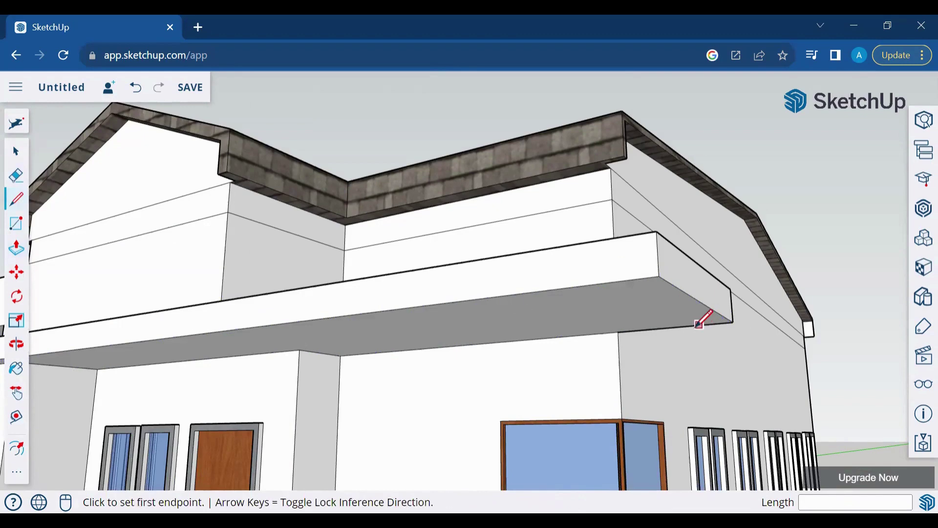
left_click(698, 323)
left_click(614, 282)
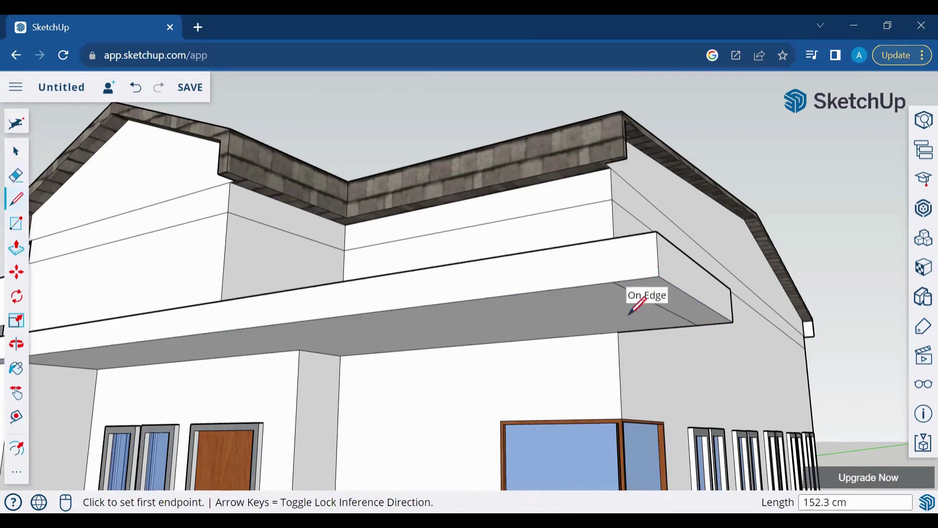
key("p")
left_click(671, 305)
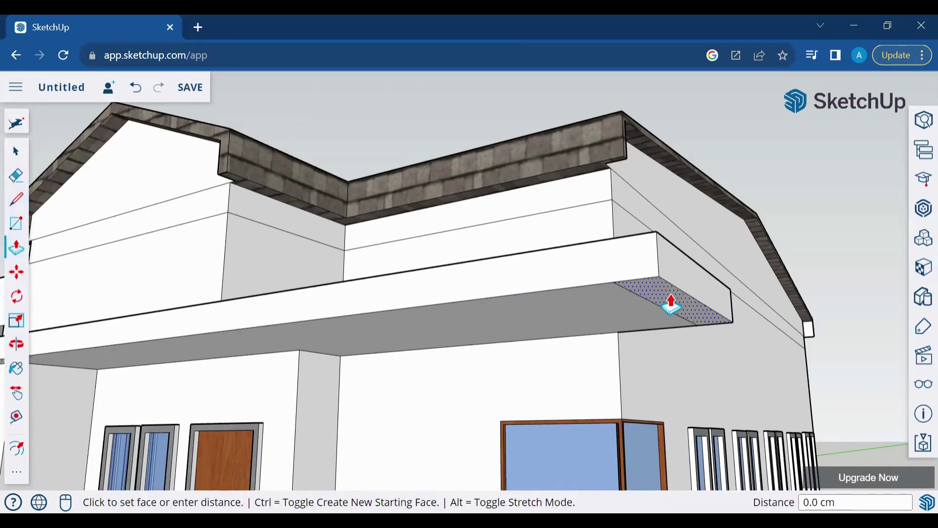
scroll(656, 425, "down", 3)
scroll(656, 423, "down", 3)
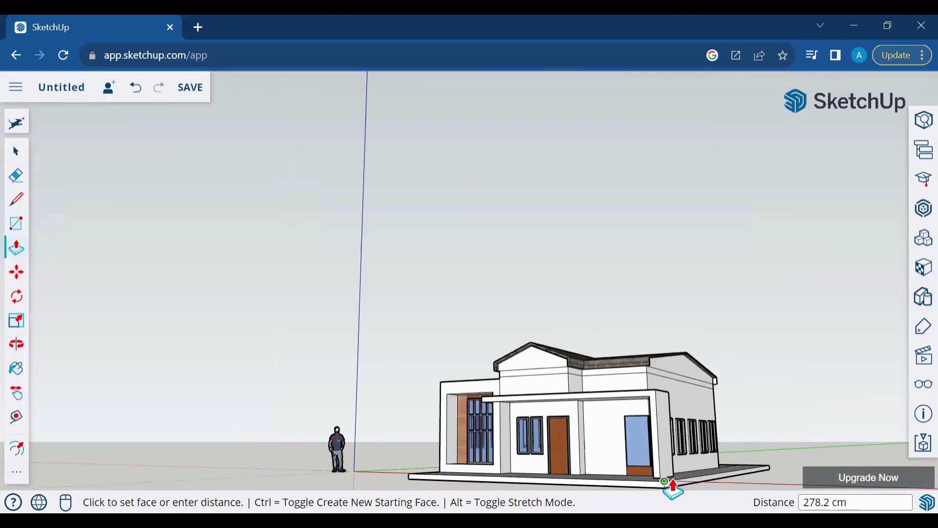
Step: Extend the support column 278.2 cm down to the porch floor
left_click(674, 489)
mouse_move(439, 396)
middle_mouse_down()
mouse_move(489, 430)
mouse_move(703, 431)
middle_mouse_up()
mouse_move(704, 430)
left_mouse_down()
mouse_move(548, 387)
mouse_move(321, 419)
mouse_move(696, 366)
left_mouse_up()
Step: Split the porch floor with a new edge and apply green lawn to the side strip
left_click(16, 199)
left_click(558, 450)
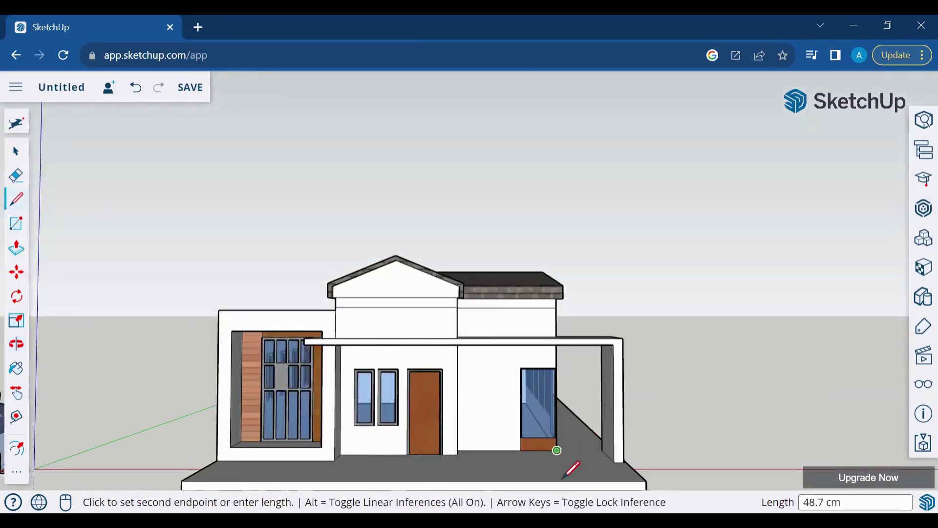
left_click(575, 481)
left_click(17, 370)
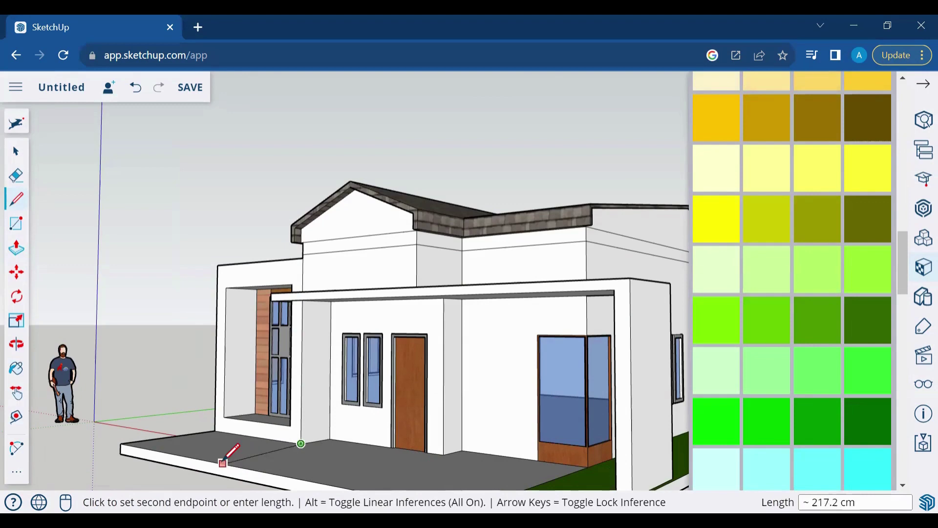
left_click(223, 463)
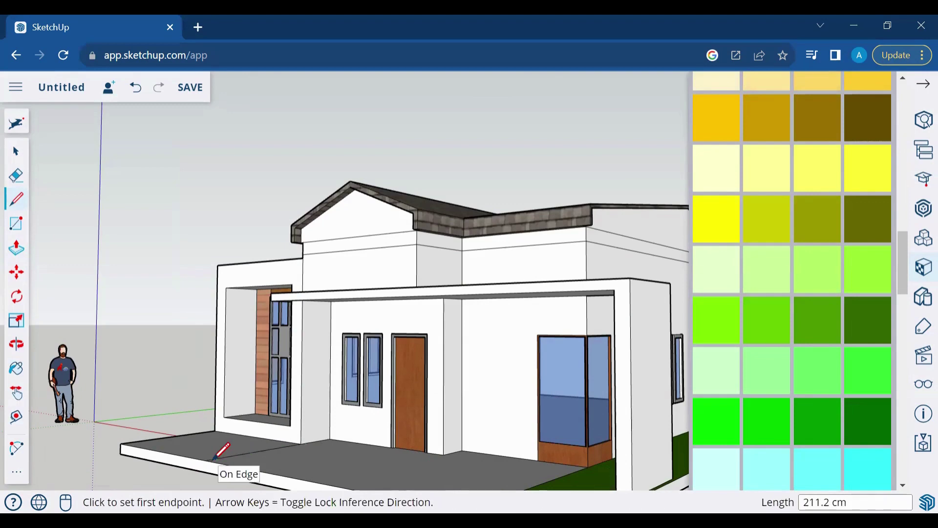
Step: Add another edge along the porch floor to finish dividing it
mouse_move(223, 462)
middle_mouse_down()
mouse_move(379, 473)
mouse_move(434, 456)
middle_mouse_up()
left_click(434, 457)
scroll(434, 456, "down", 2)
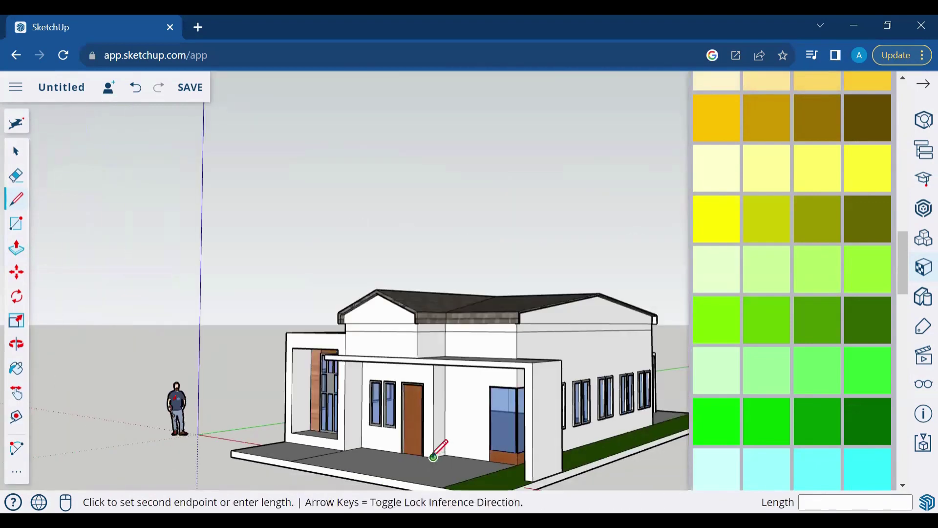
left_click(365, 474)
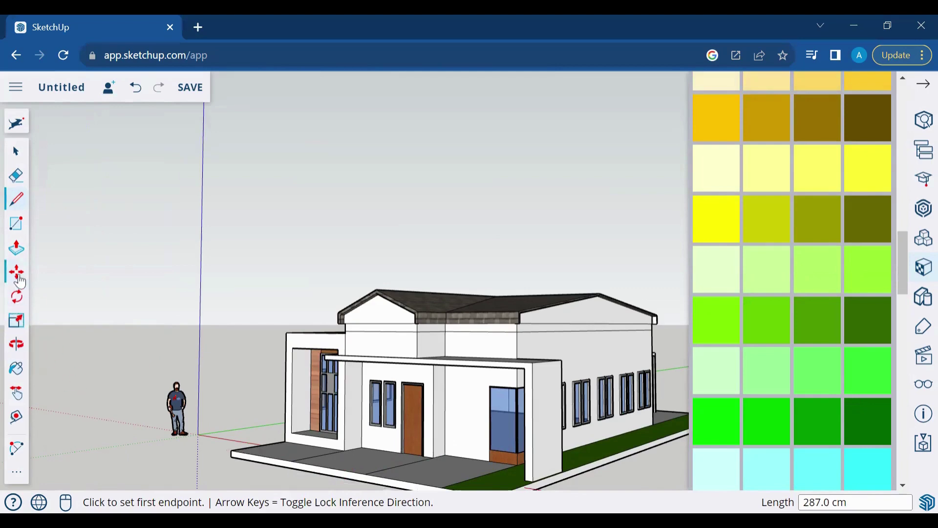
left_click(16, 344)
left_click_drag(5, 342, 12, 365)
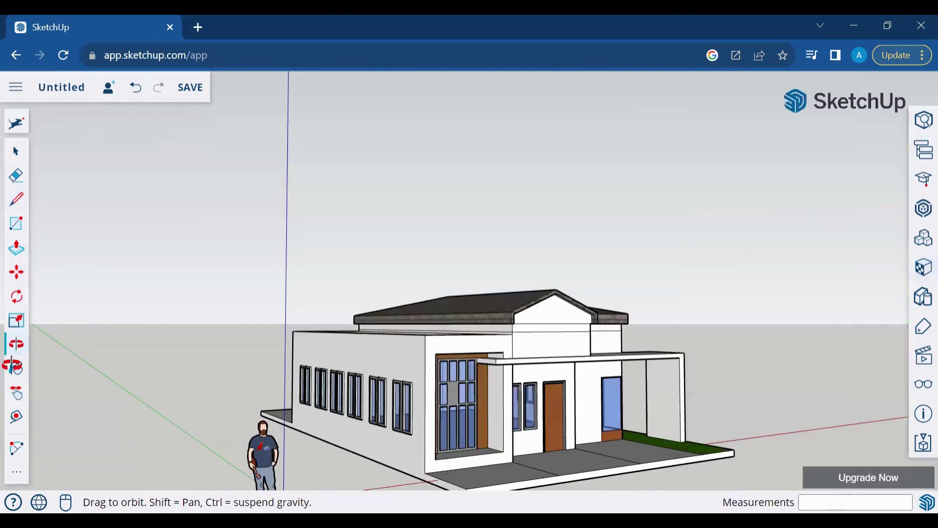
Step: Draw the first 30 cm edge of the step outline at the porch corner
left_click(16, 392)
left_click_drag(586, 488, 487, 412)
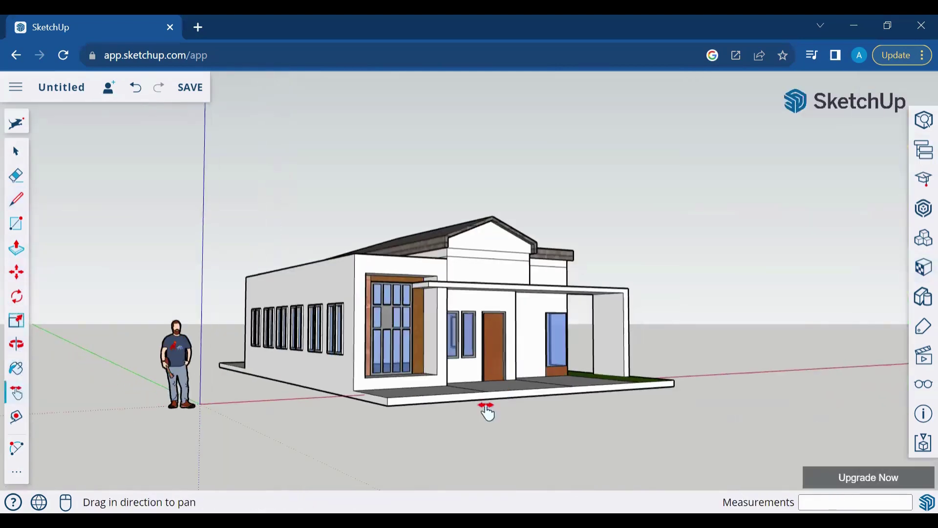
left_click(17, 338)
left_click_drag(352, 362, 406, 425)
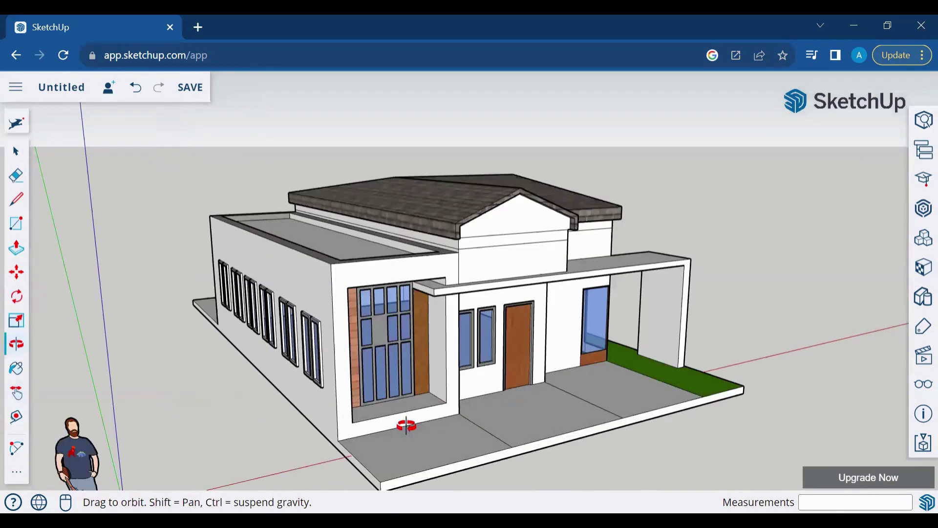
left_click(12, 201)
left_click(373, 457)
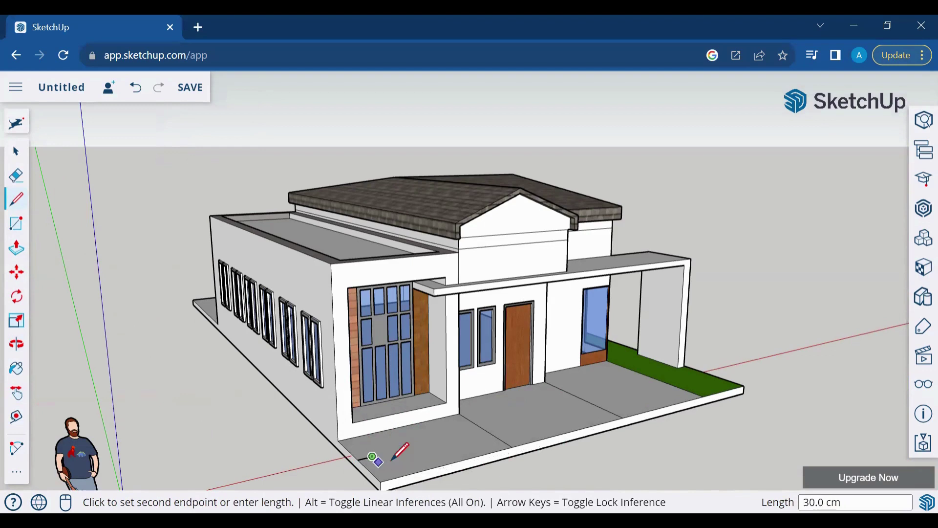
left_click(389, 465)
type("30")
key("Return")
left_click(409, 454)
Step: Add the second 30 cm edge, close the L outline on the slab edge and erase strays
left_click(372, 456)
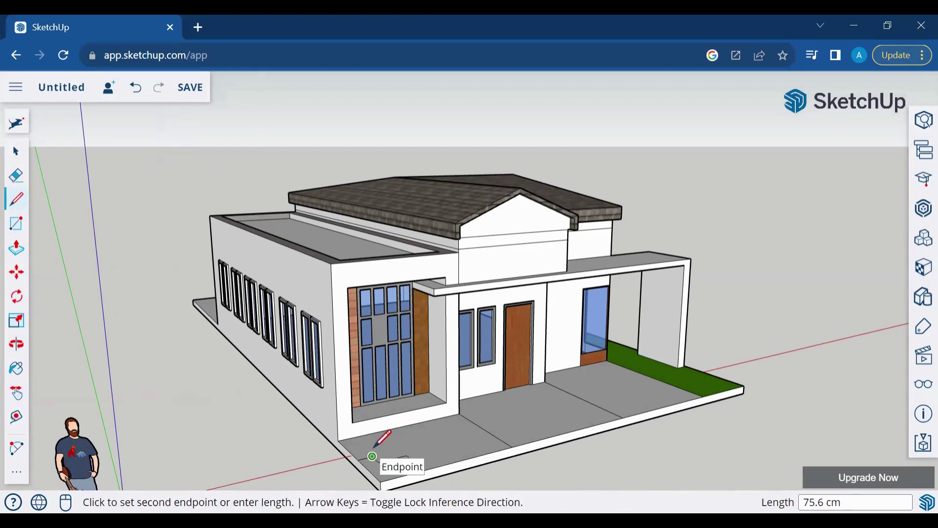
type("30")
key("Return")
left_click(352, 454)
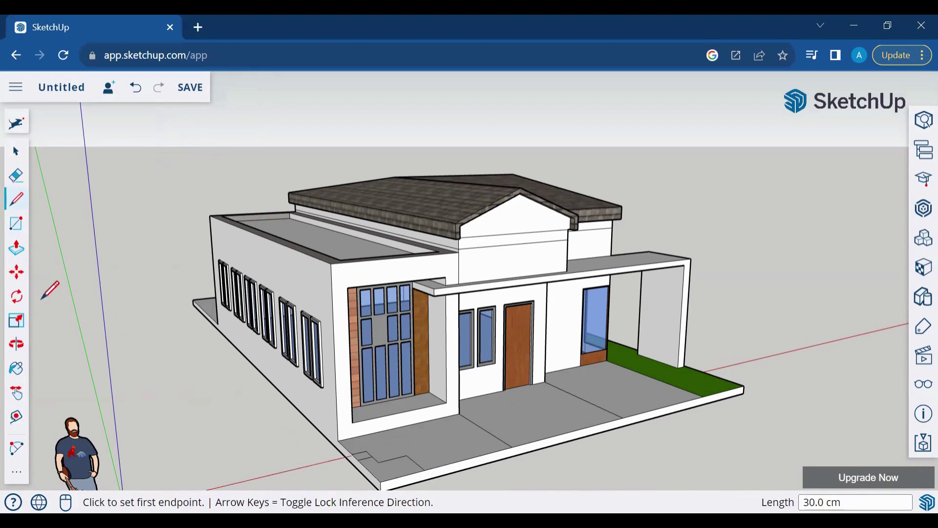
key("e")
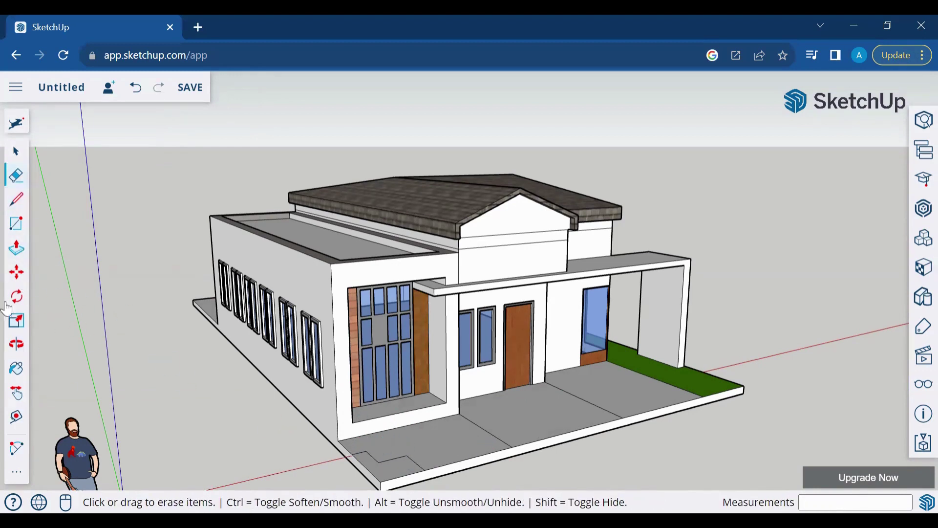
Step: Pull the L-shaped step face up 21.2 cm
key("p")
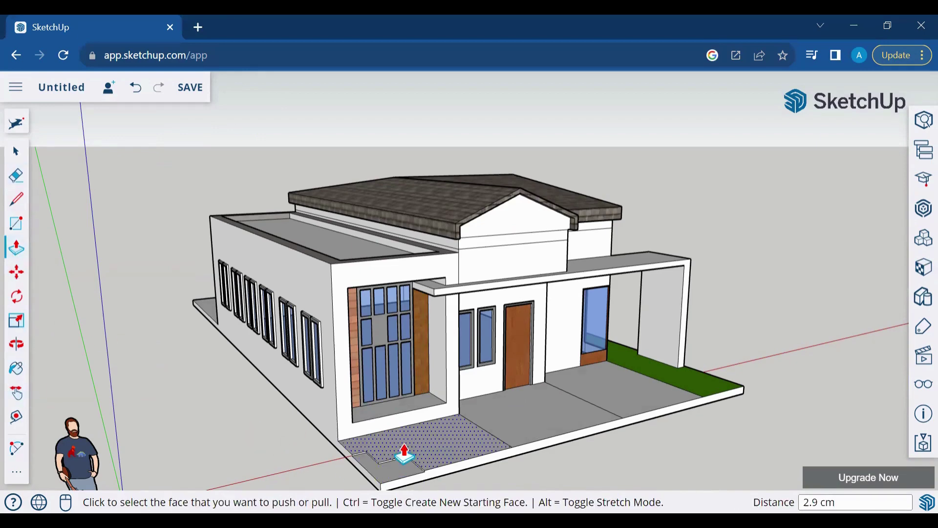
left_click(393, 457)
left_click(378, 473)
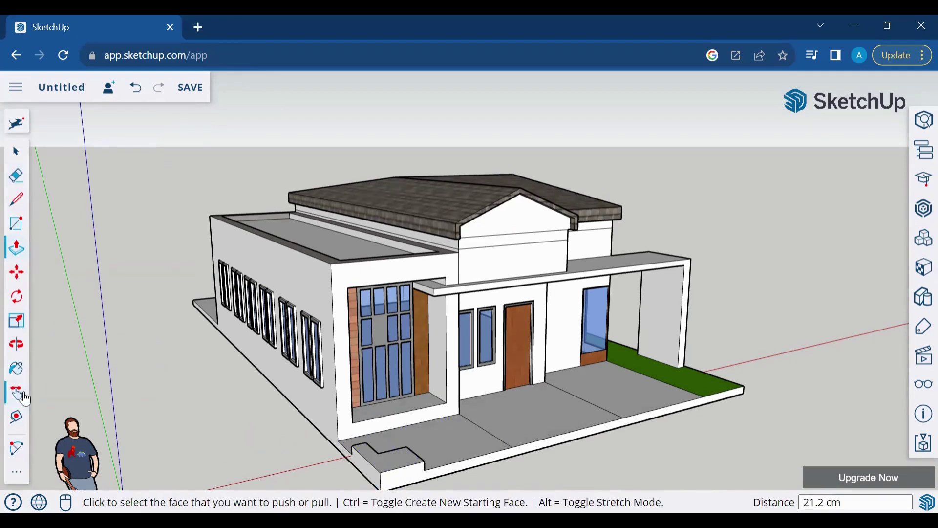
left_click(16, 343)
mouse_move(69, 397)
left_mouse_down()
mouse_move(314, 412)
mouse_move(78, 427)
mouse_move(25, 264)
left_mouse_up()
left_click(17, 248)
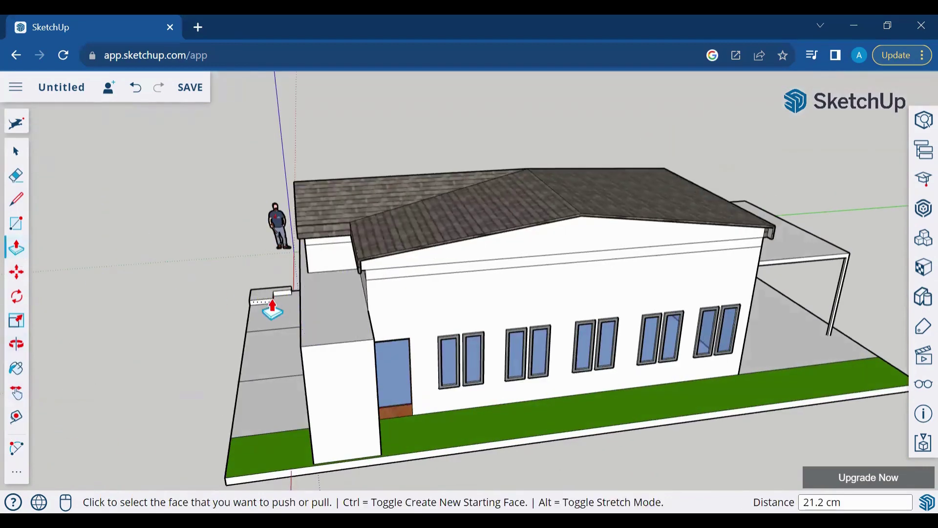
Step: Push the step faces flush at 30 cm and extend the left step's front face
scroll(270, 308, "up", 5)
scroll(303, 301, "up", 5)
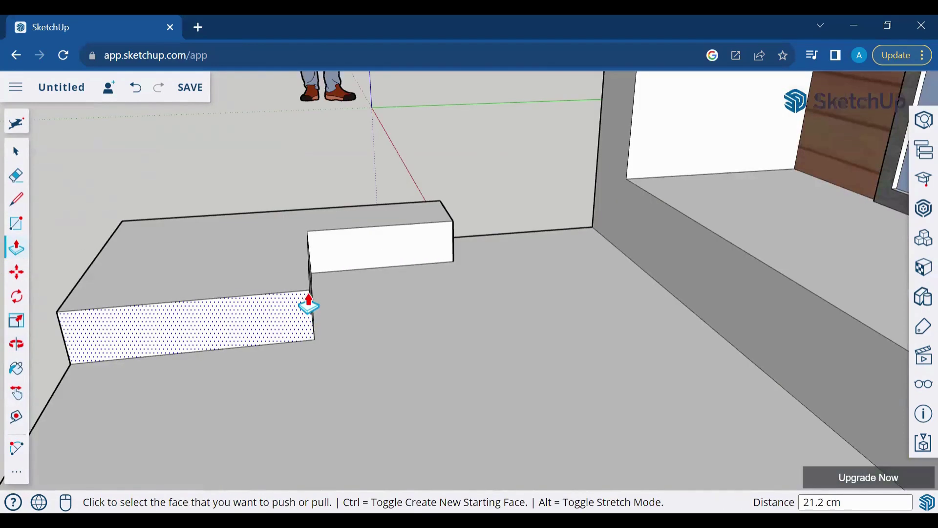
left_click(307, 301)
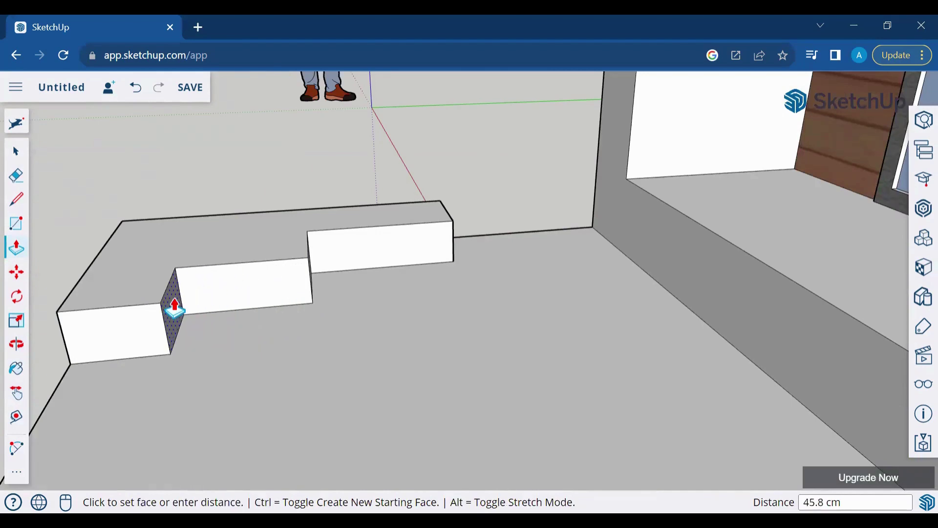
left_click(174, 306)
left_click(241, 295)
left_click(331, 269)
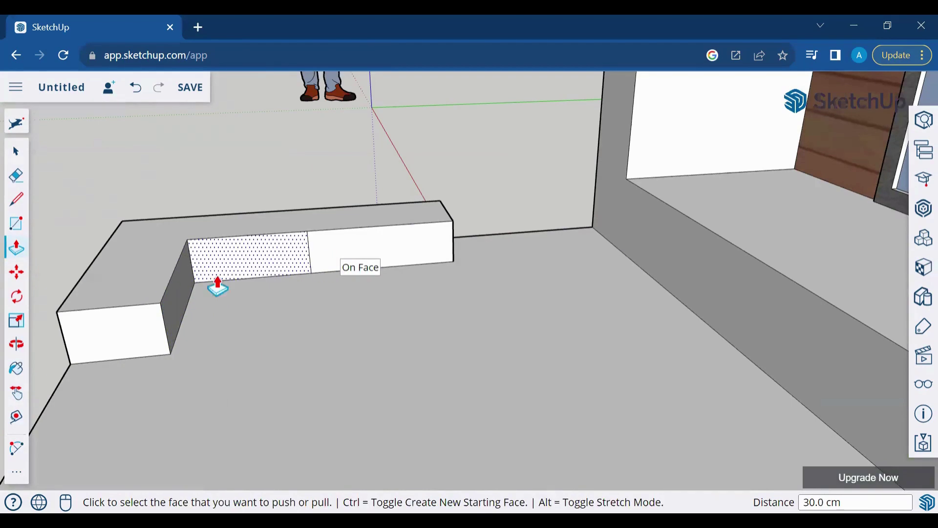
left_click(130, 349)
left_click(251, 315)
left_click(28, 186)
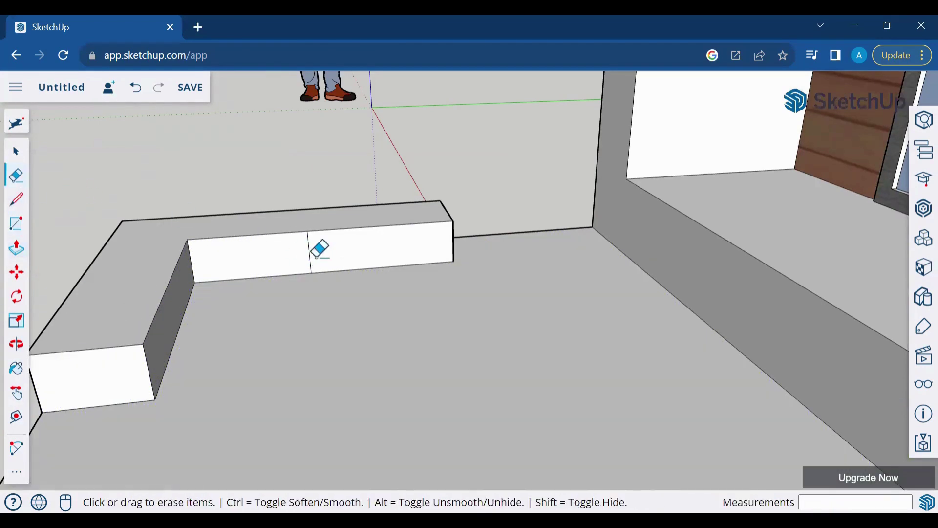
Step: Pull the step's narrow side face to even it, then view the whole house
left_click(16, 344)
mouse_move(634, 333)
left_mouse_down()
mouse_move(239, 431)
mouse_move(283, 330)
mouse_move(269, 413)
left_mouse_up()
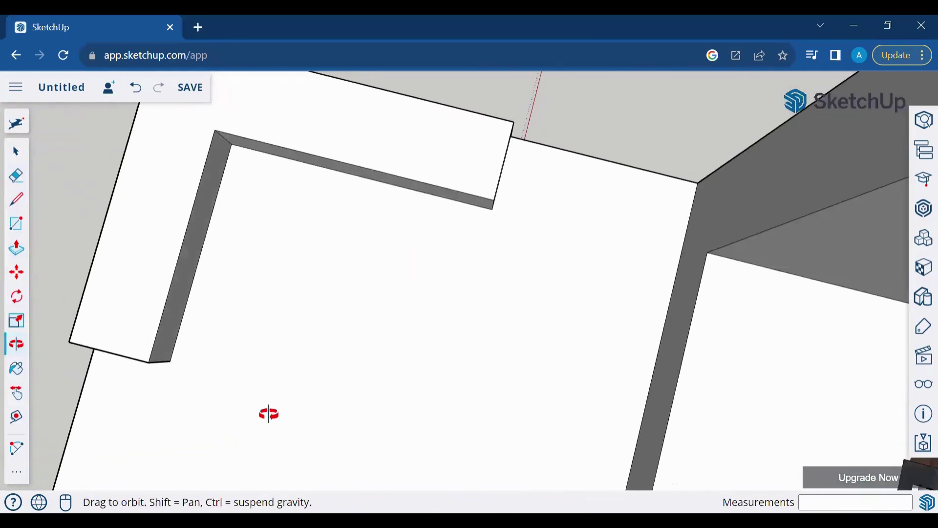
left_click(25, 252)
left_click(188, 262)
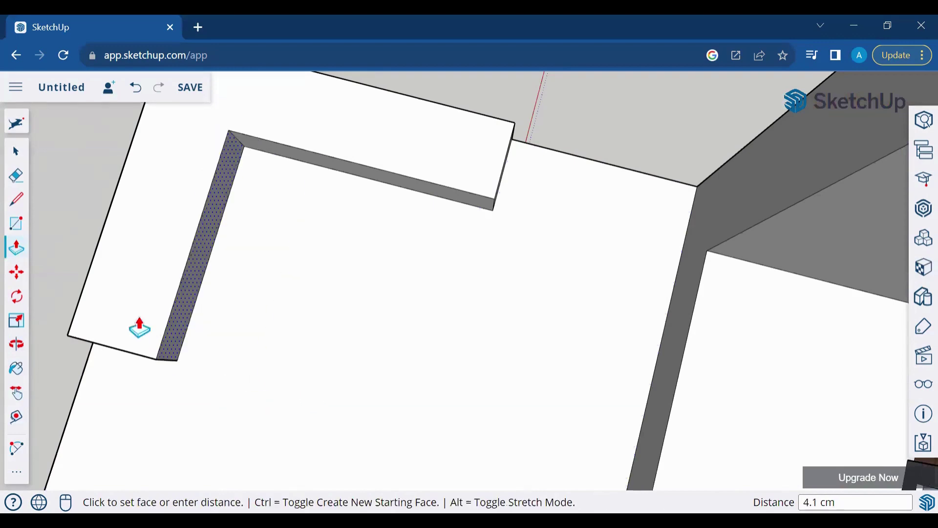
left_click(171, 321)
left_click(15, 151)
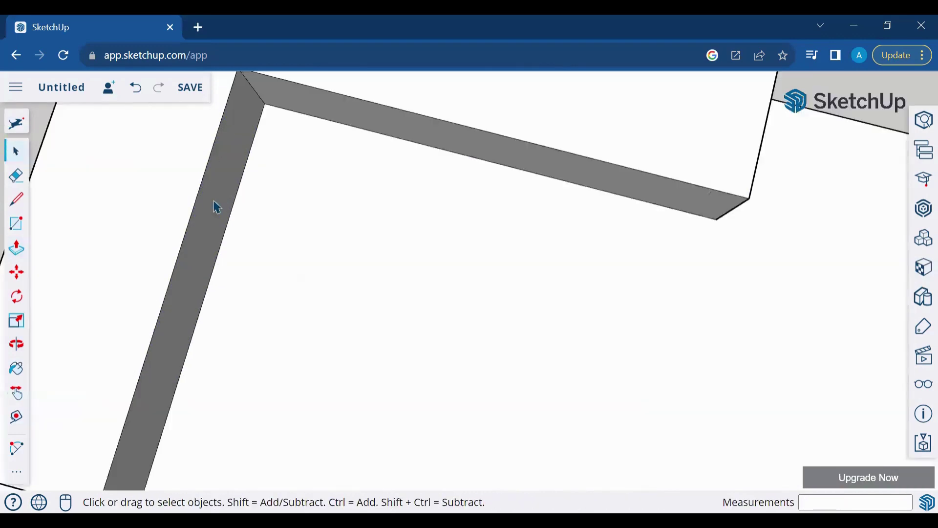
left_click(18, 349)
left_click_drag(530, 175, 438, 412)
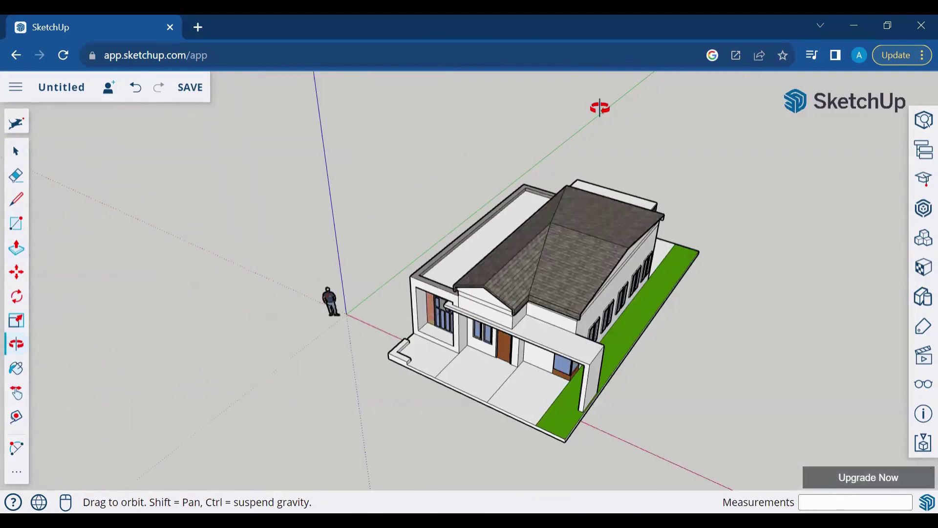
Step: Paint the front-left patio patch lawn green
left_click_drag(600, 108, 576, 127)
left_click(16, 368)
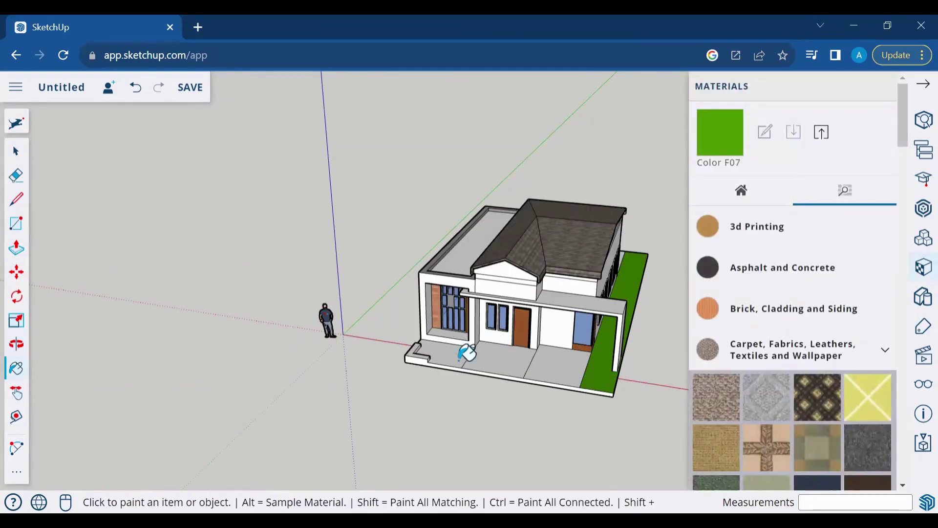
scroll(520, 383, "up", 3)
left_click(364, 295)
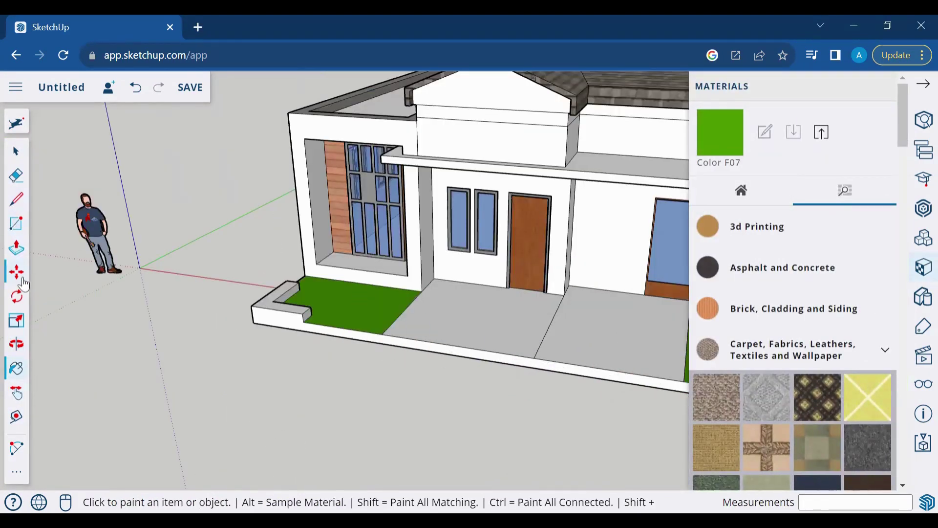
Step: Draw an arc from the lawn edge to the porch's front edge and erase the dividing edge
left_click(17, 447)
left_click(16, 472)
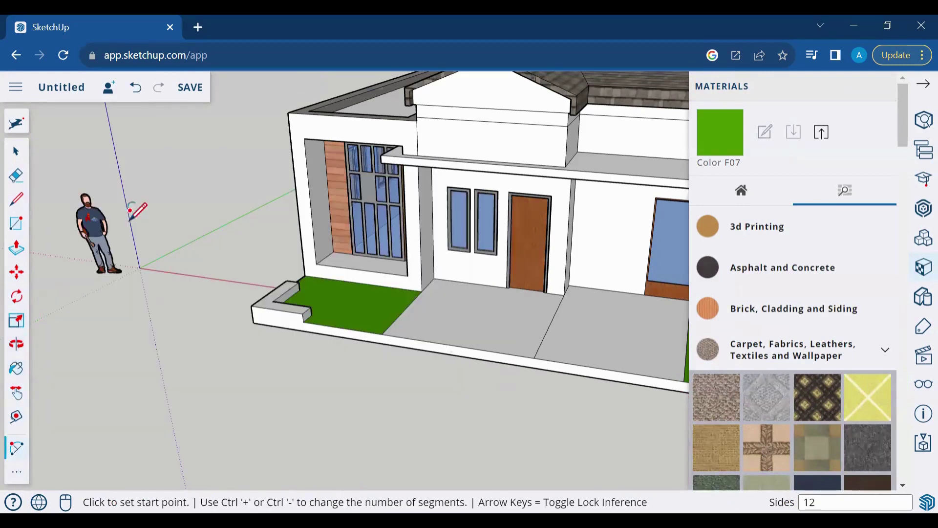
left_click(422, 291)
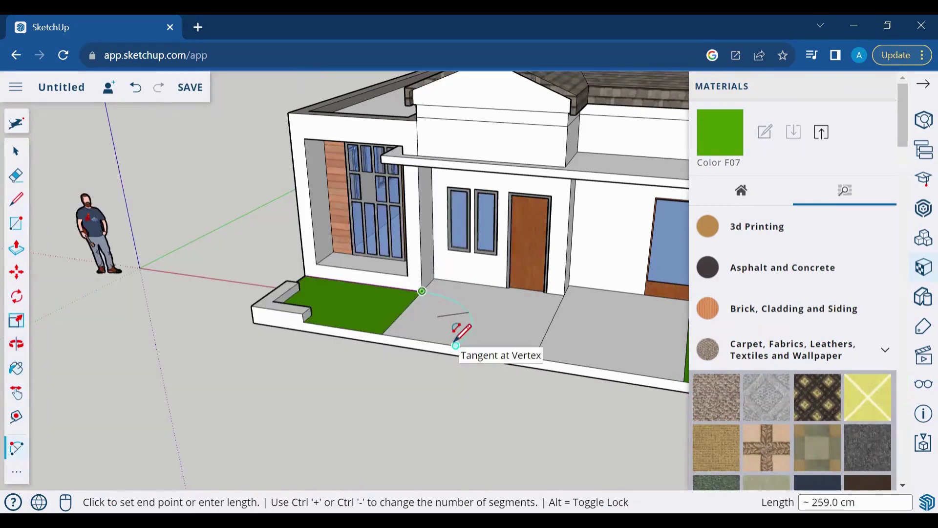
left_click(457, 345)
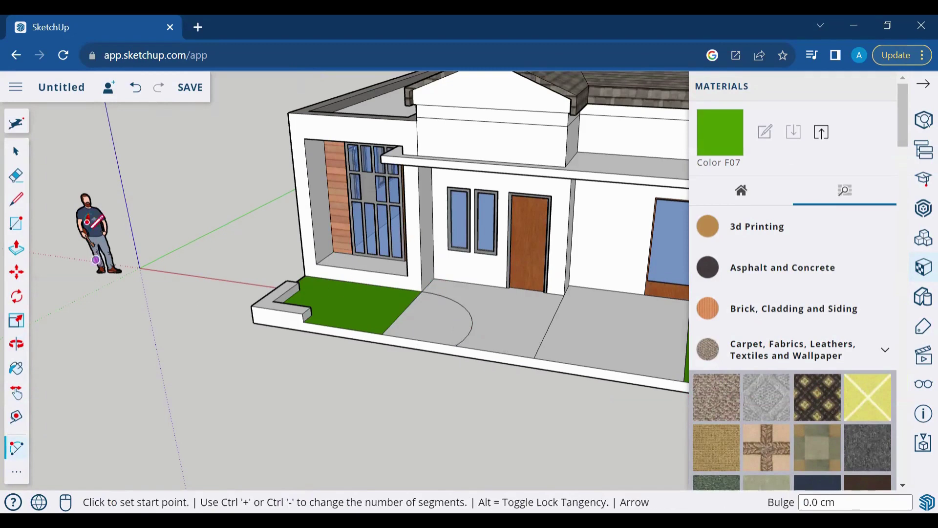
key("e")
left_click(406, 313)
scroll(393, 350, "down", 2)
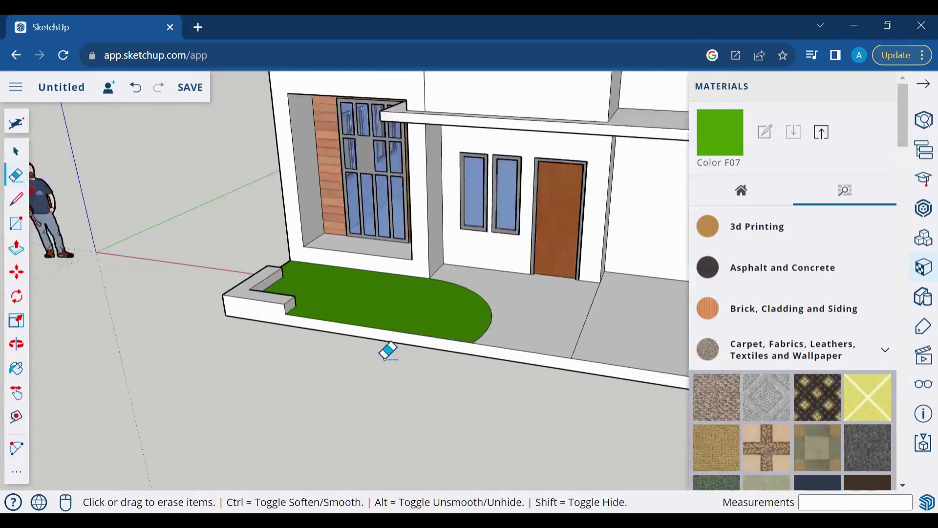
scroll(385, 350, "down", 3)
scroll(541, 390, "down", 3)
Step: Paint the walkway strip with Blacktop Old 02
key("o")
left_click_drag(564, 305, 447, 309)
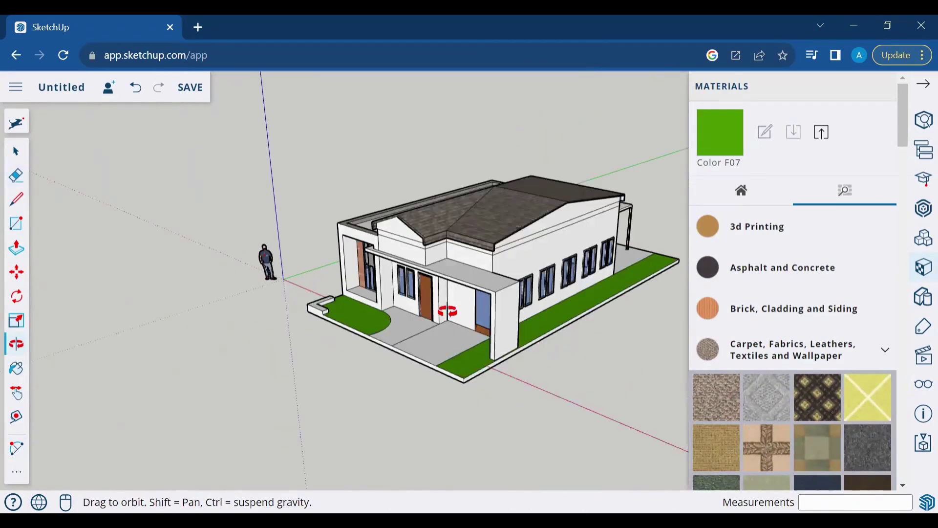
left_click(742, 281)
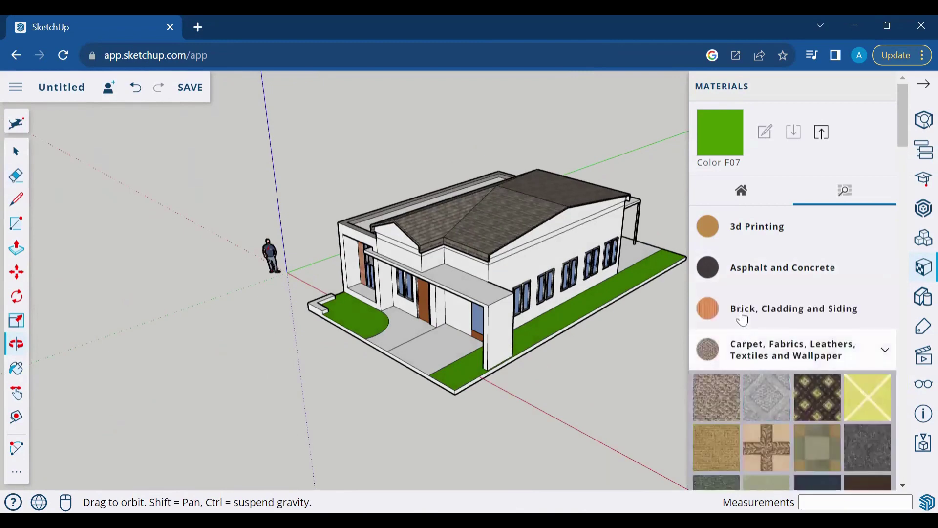
left_click(742, 315)
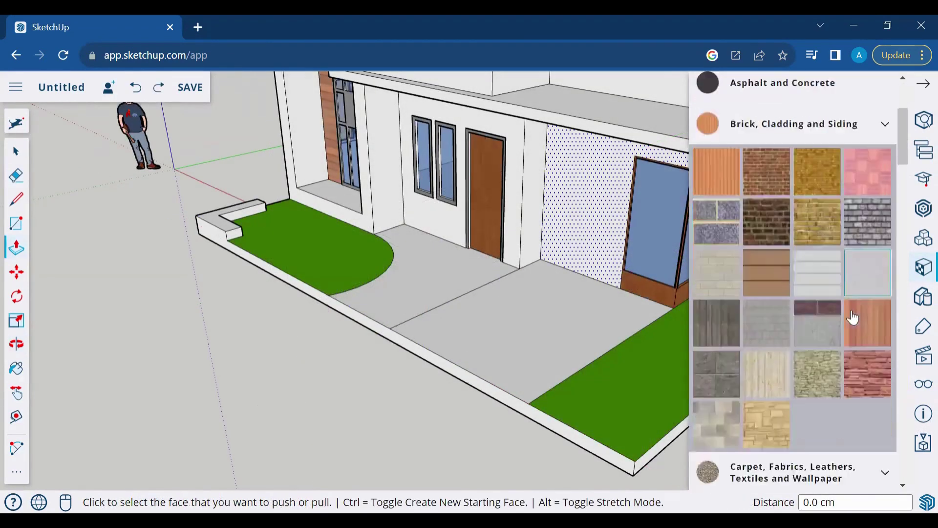
scroll(854, 318, "up", 3)
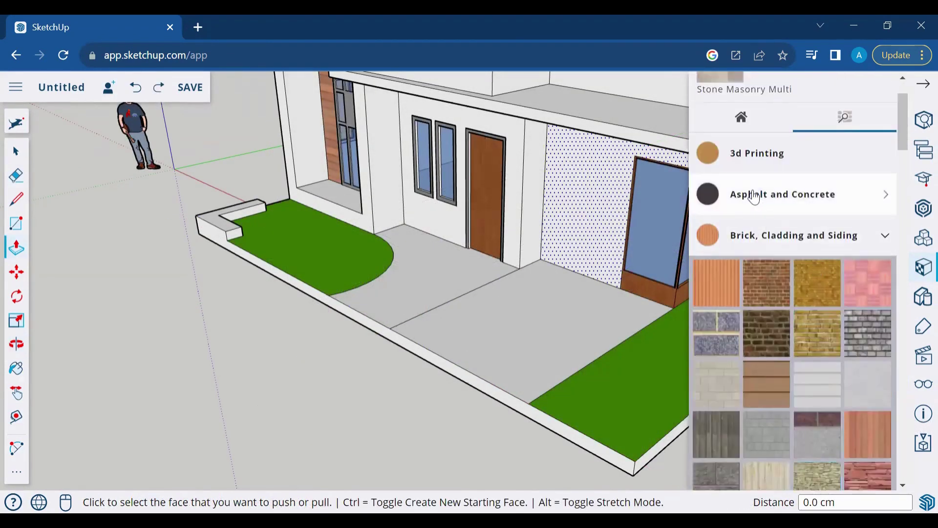
left_click(759, 194)
left_click(861, 254)
left_click(513, 299)
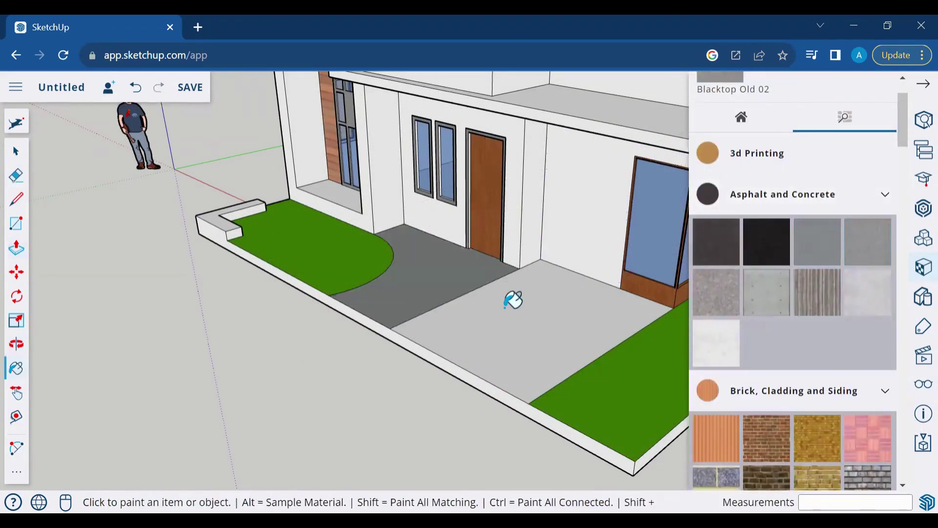
Step: Repaint the walkway and porch floor with Concrete Scored Jointless
left_click(799, 293)
left_click(496, 264)
left_click(519, 345)
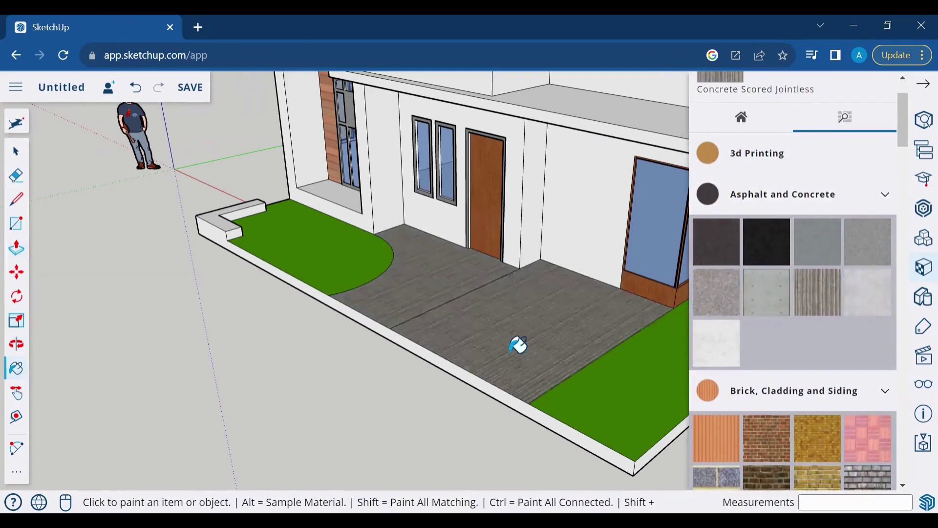
scroll(849, 367, "up", 2)
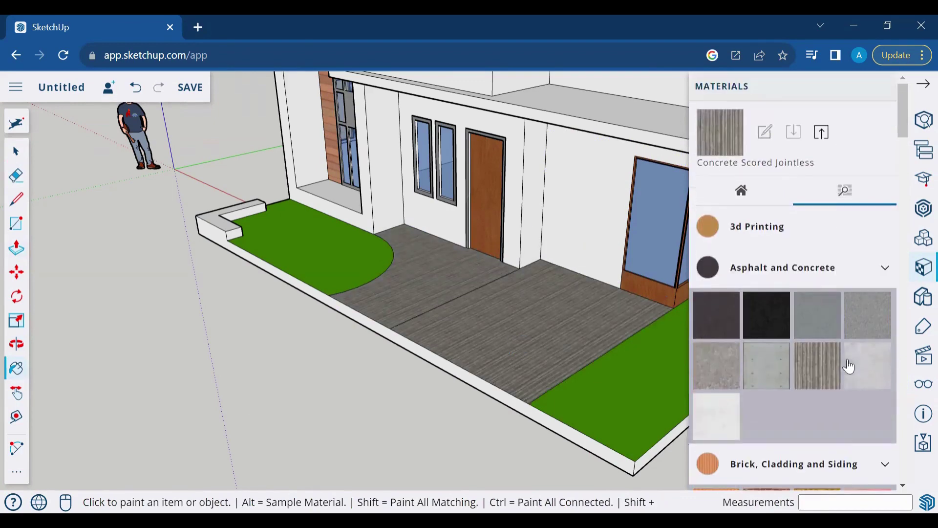
scroll(406, 251, "up", 3)
scroll(457, 318, "down", 10)
scroll(448, 320, "up", 2)
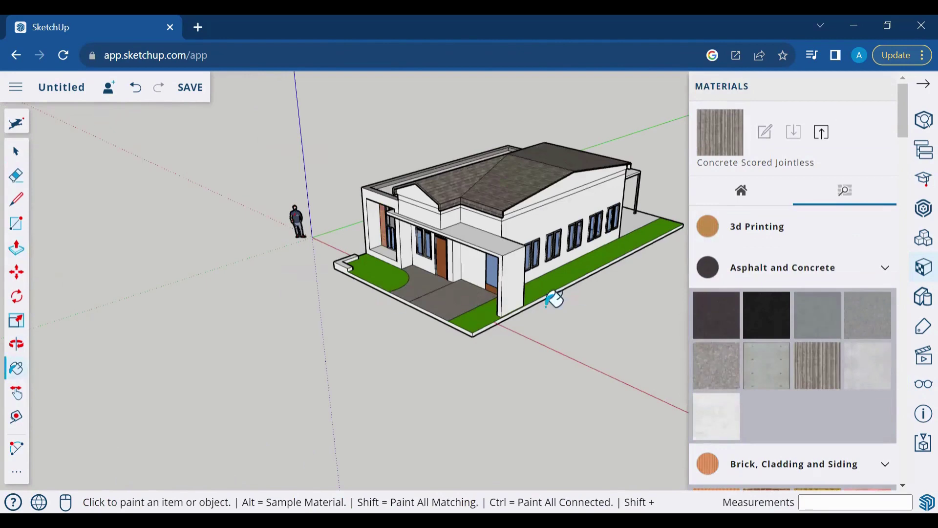
Step: Draw a tall semicircular two-point arc between floor points inside the porch frame
mouse_move(230, 348)
middle_mouse_down()
mouse_move(130, 279)
mouse_move(404, 401)
mouse_move(314, 379)
mouse_move(486, 339)
middle_mouse_up()
scroll(486, 339, "up", 3)
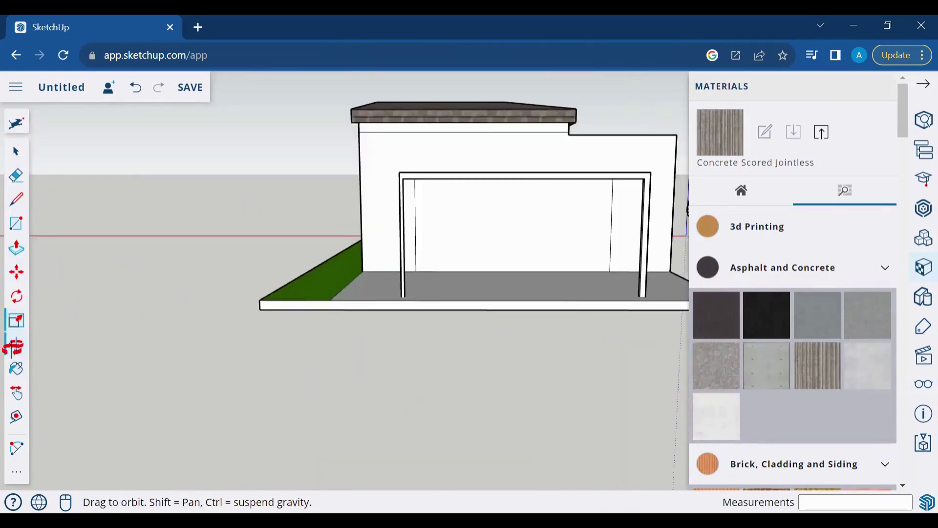
left_click(16, 449)
left_click(416, 272)
left_click(610, 271)
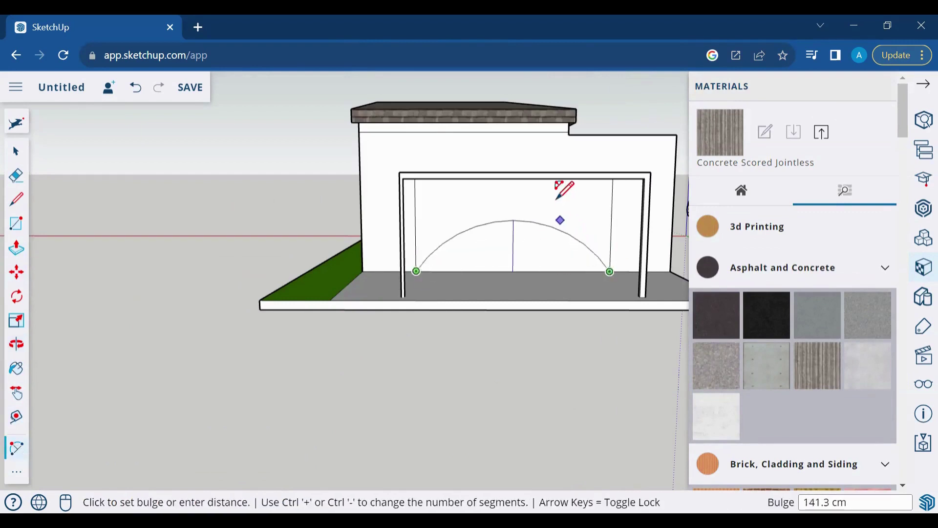
left_click(524, 184)
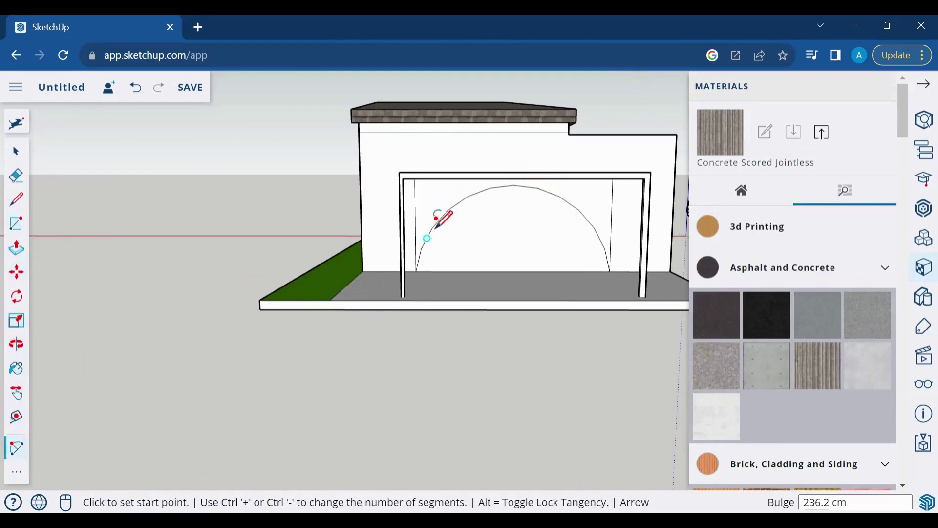
left_click(16, 175)
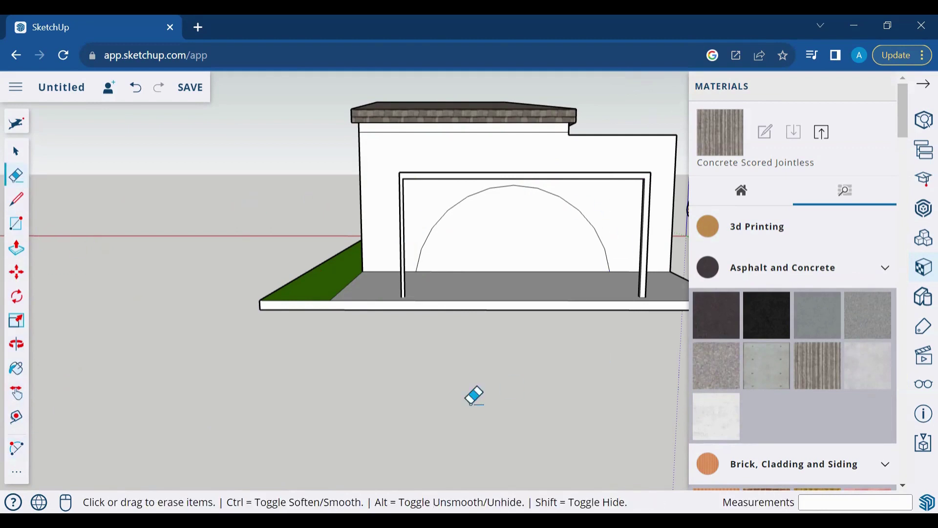
scroll(539, 278, "up", 1)
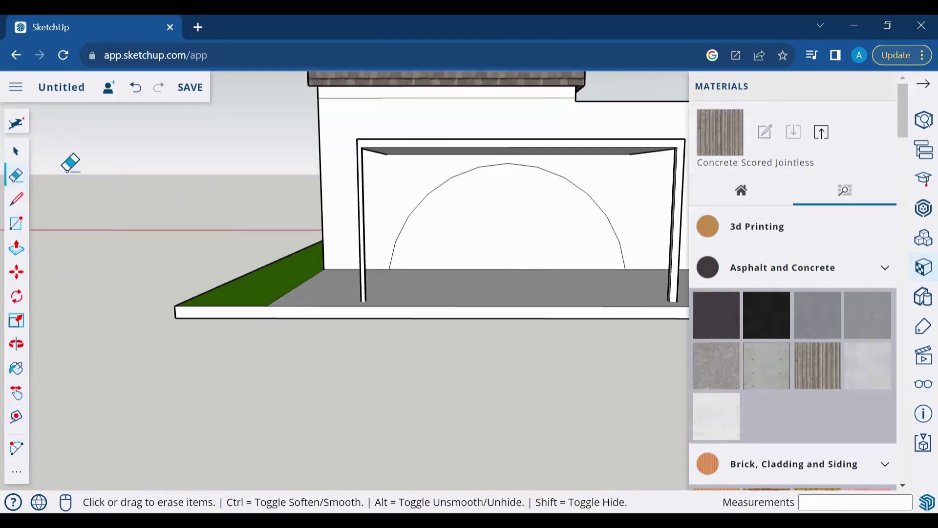
Step: Offset the arch into a parallel inner band and start pushing its face
key("space")
left_click(447, 185)
left_click(17, 472)
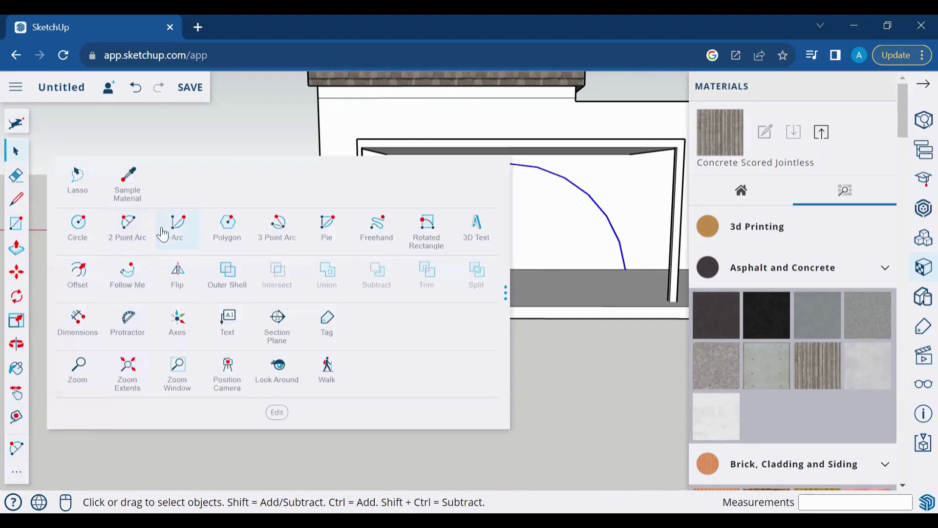
left_click(78, 274)
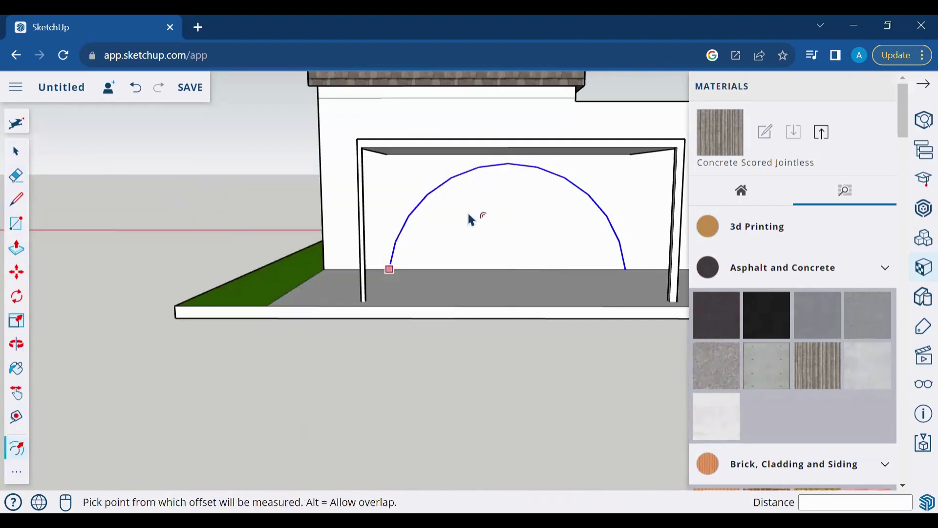
left_click(484, 167)
left_click(494, 181)
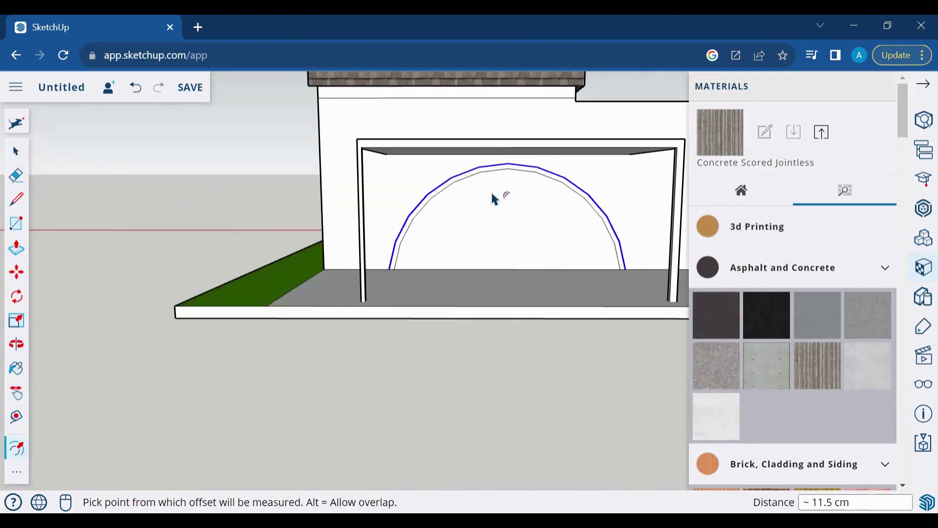
left_click(16, 247)
left_click(479, 191)
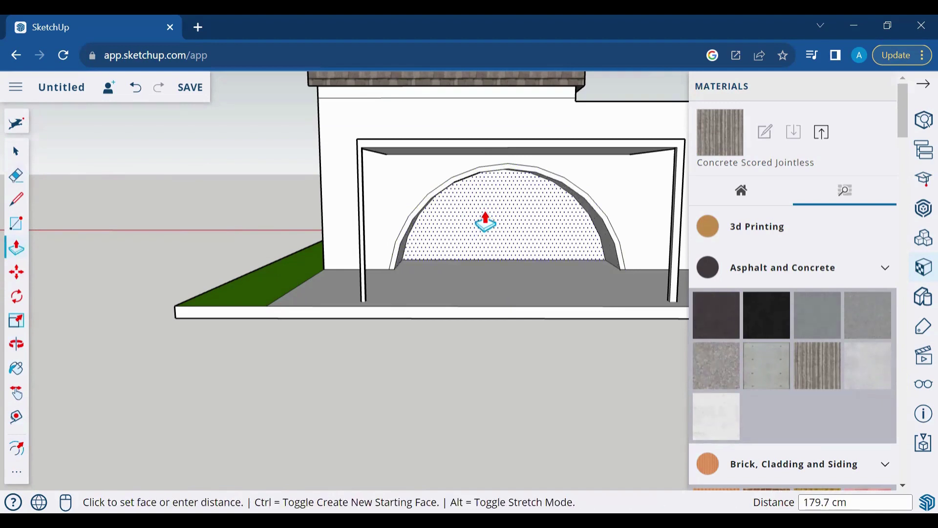
Step: Finish extruding the arch face and push the arch band 22.0 cm
left_click(488, 220)
scroll(827, 312, "down", 3)
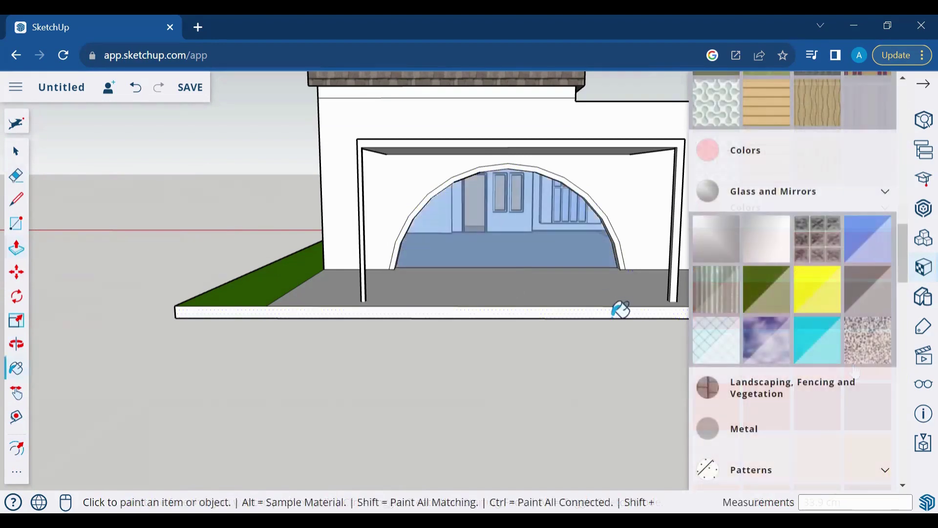
left_click(16, 248)
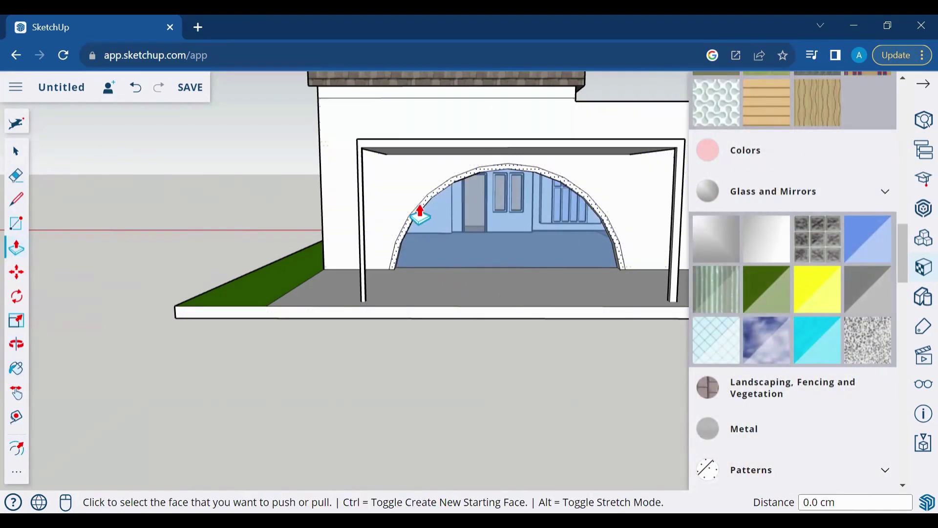
left_click(419, 210)
scroll(811, 263, "up", 5)
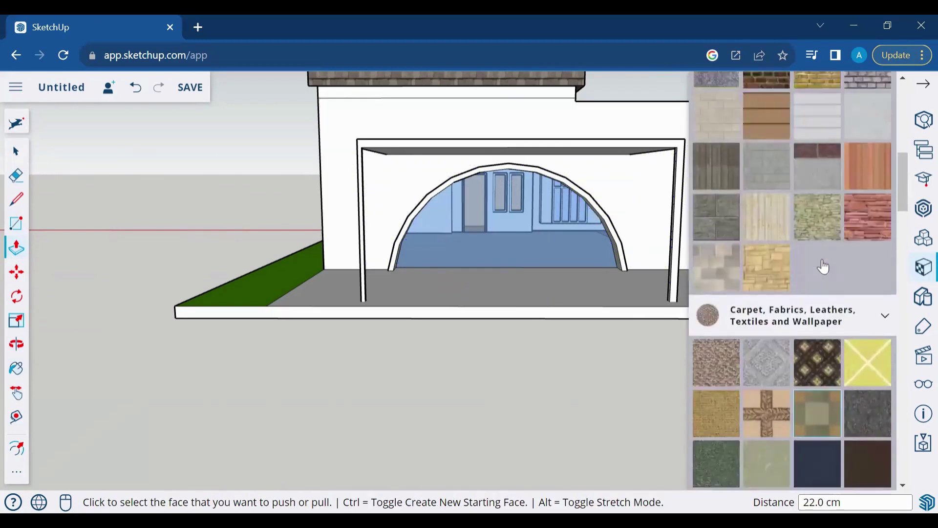
scroll(820, 270, "up", 5)
scroll(821, 273, "up", 5)
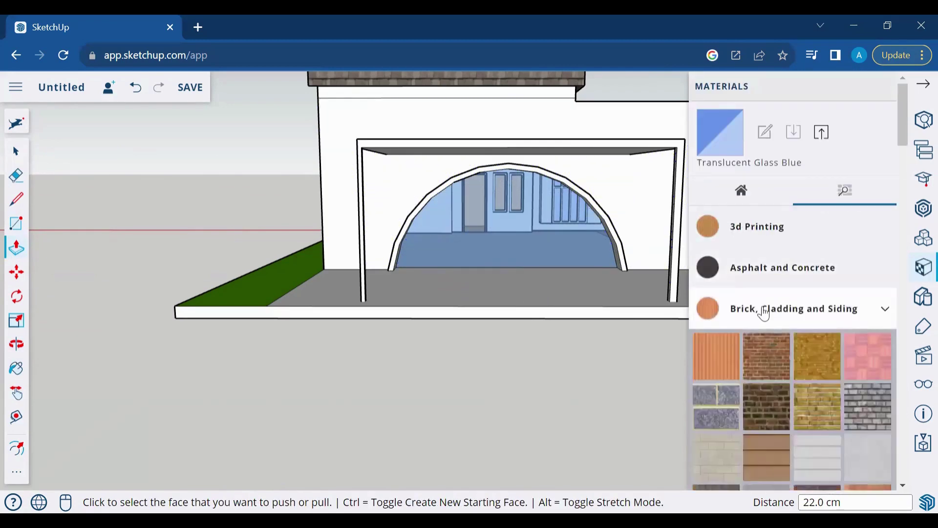
scroll(764, 309, "down", 2)
scroll(754, 278, "down", 5)
scroll(779, 264, "down", 2)
Step: Paint the arch trim with a brown wood material
left_click(775, 267)
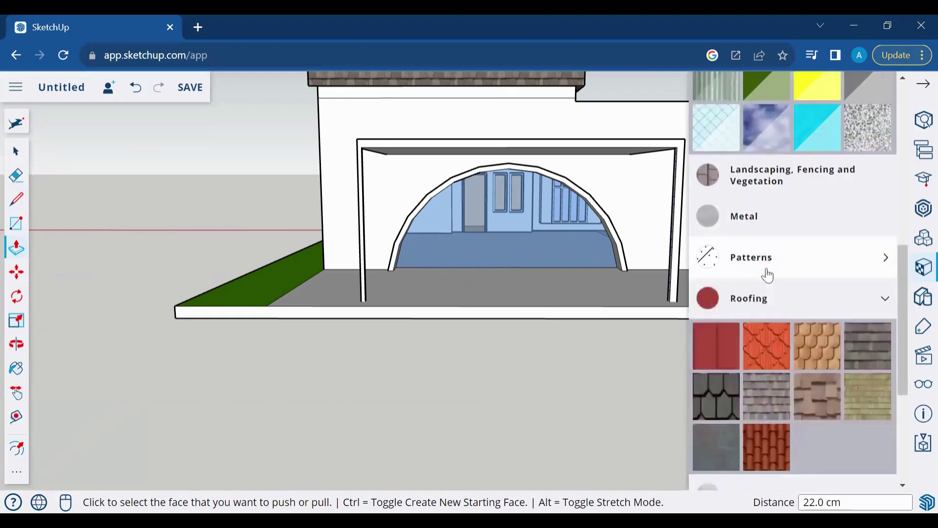
scroll(768, 303, "down", 4)
scroll(775, 415, "down", 1)
left_click(777, 456)
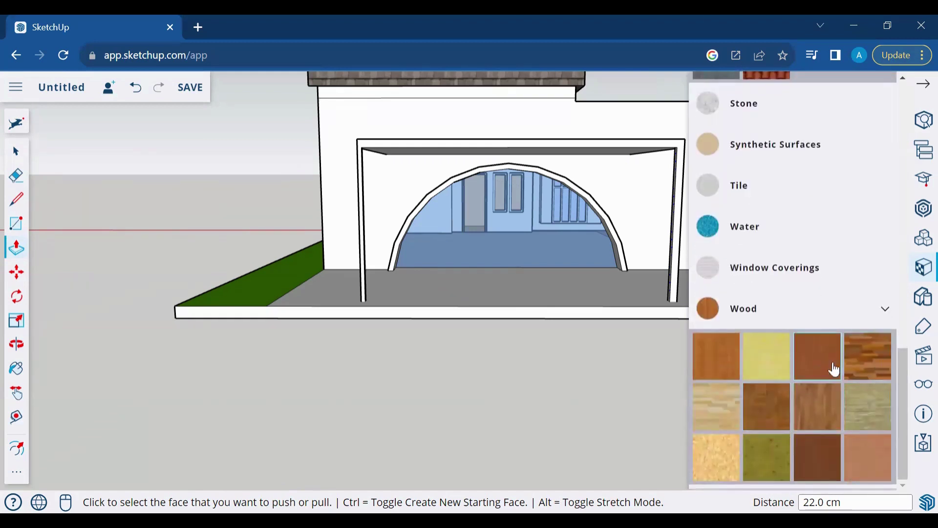
left_click(817, 356)
left_click(606, 276)
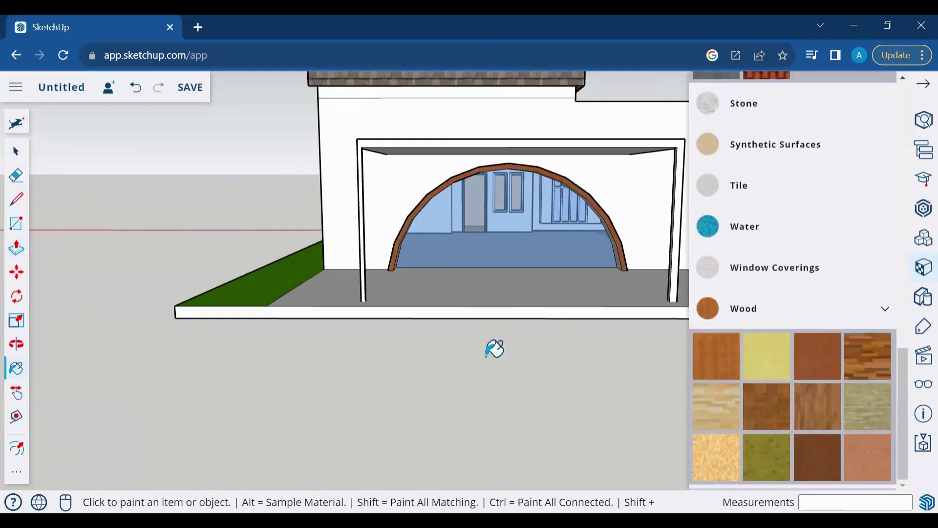
Step: Paint the rectangular frame and its underside strip with Roofing Scalloped
scroll(793, 307, "up", 5)
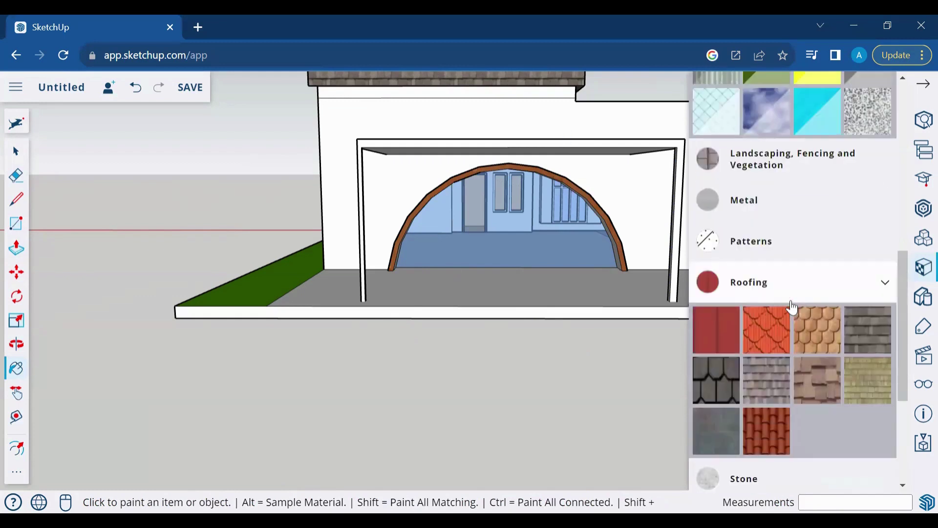
left_click(540, 142)
left_click(431, 148)
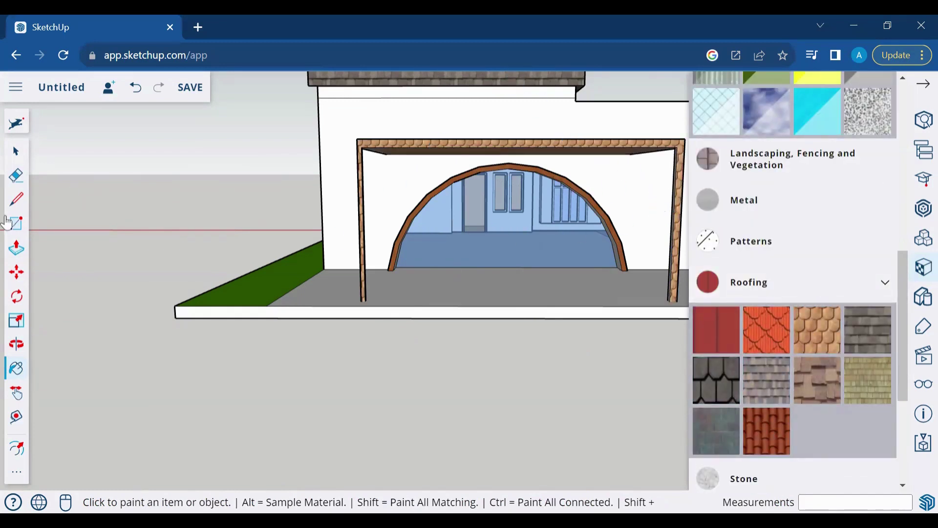
left_click(16, 344)
left_click_drag(223, 420, 220, 339)
Step: Select the Brick Rough Dark material and hide the materials list
left_click(16, 367)
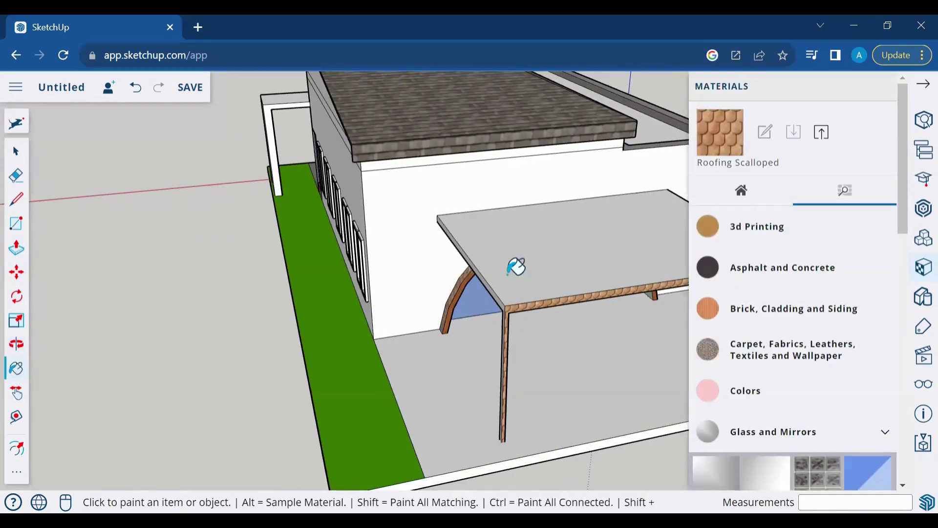
left_click(762, 306)
left_click(762, 404)
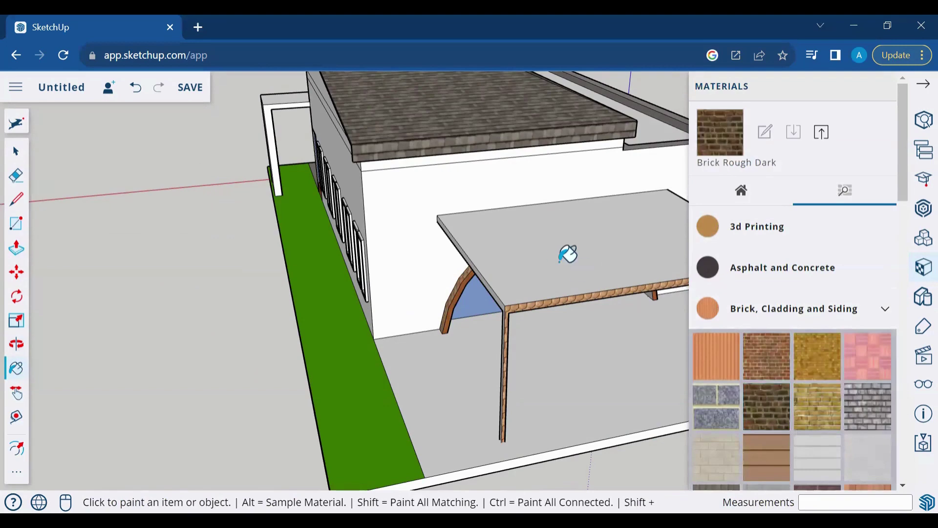
left_click(923, 84)
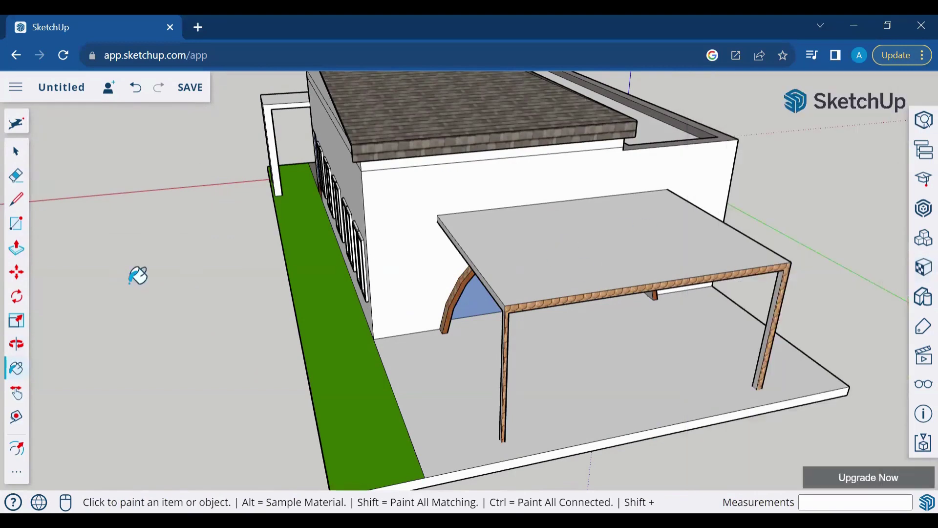
scroll(568, 245, "down", 5)
scroll(582, 305, "up", 5)
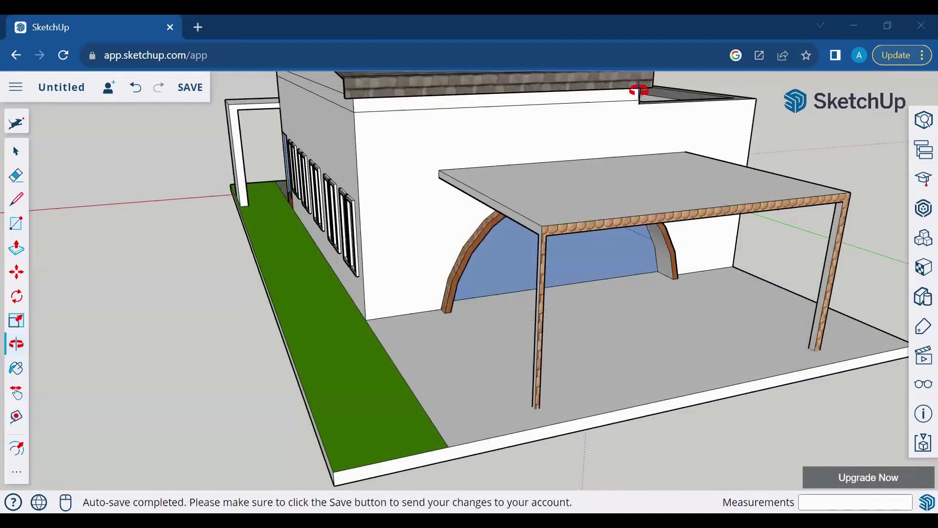
Step: Inset a border around the porch floor, raise it 7.1 cm into a curb, and thicken the front post
key("f")
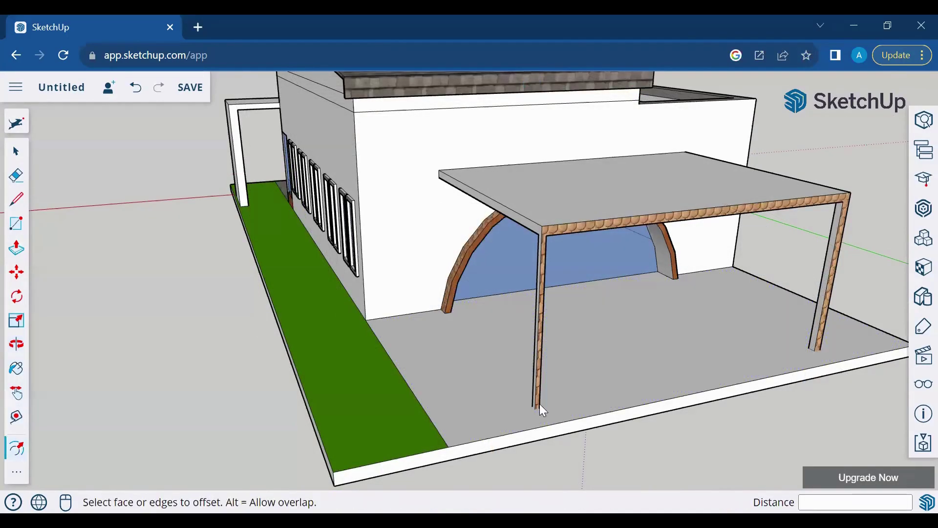
left_click(401, 373)
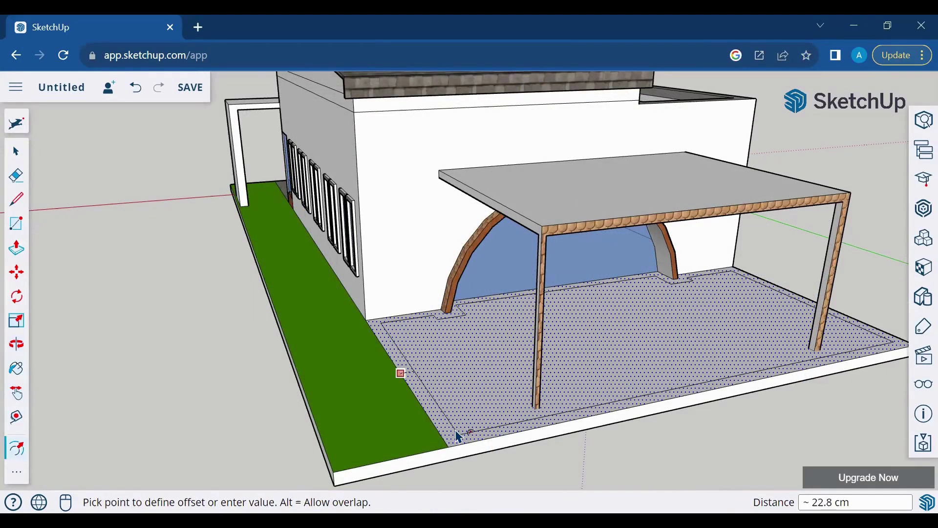
left_click(456, 442)
key("p")
left_click(469, 441)
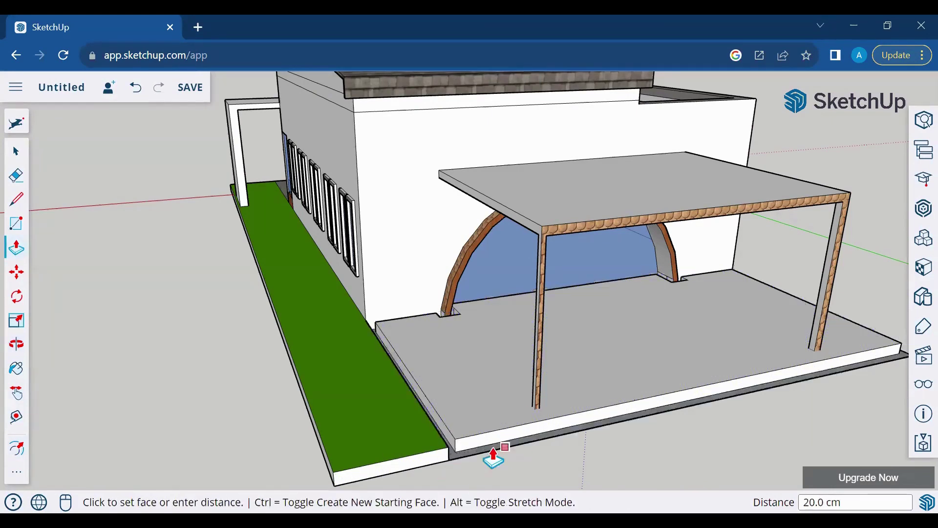
left_click(498, 429)
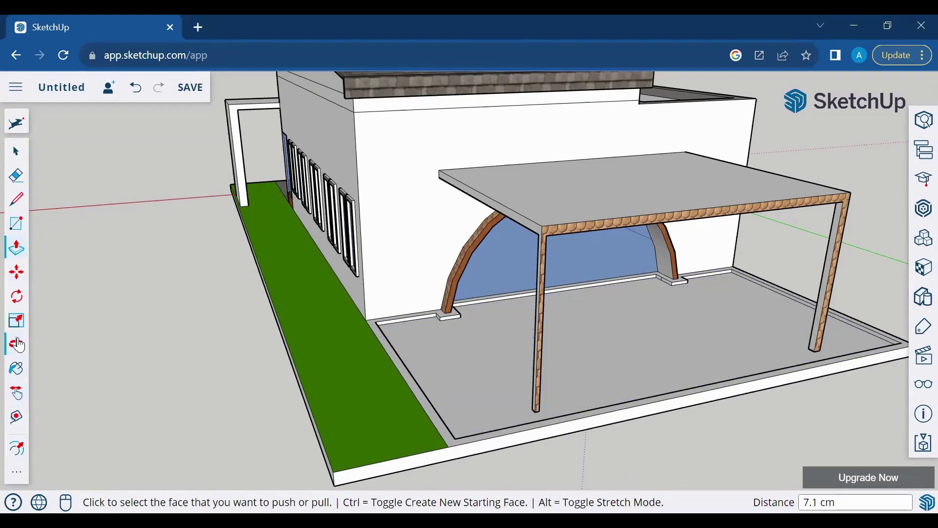
left_click(537, 408)
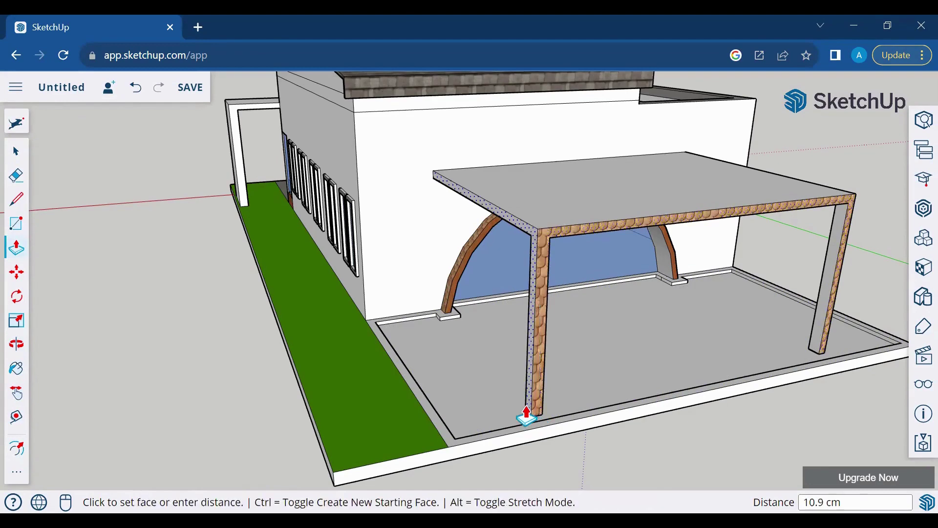
left_click(809, 345)
Step: Draw seven parallel lines across the pergola roof, front edge to back edge, to divide it into strips
key("l")
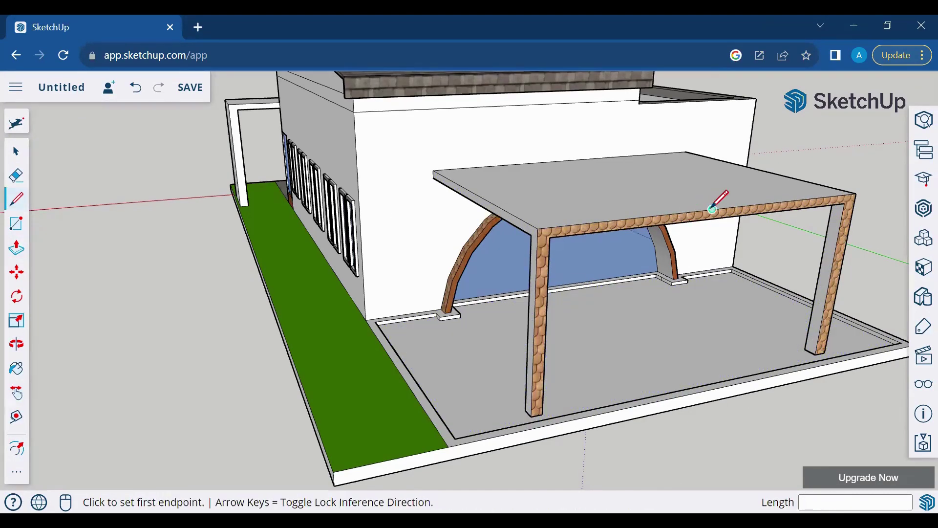
left_click(711, 209)
left_click(567, 162)
left_click(633, 219)
left_click(504, 165)
left_click(786, 201)
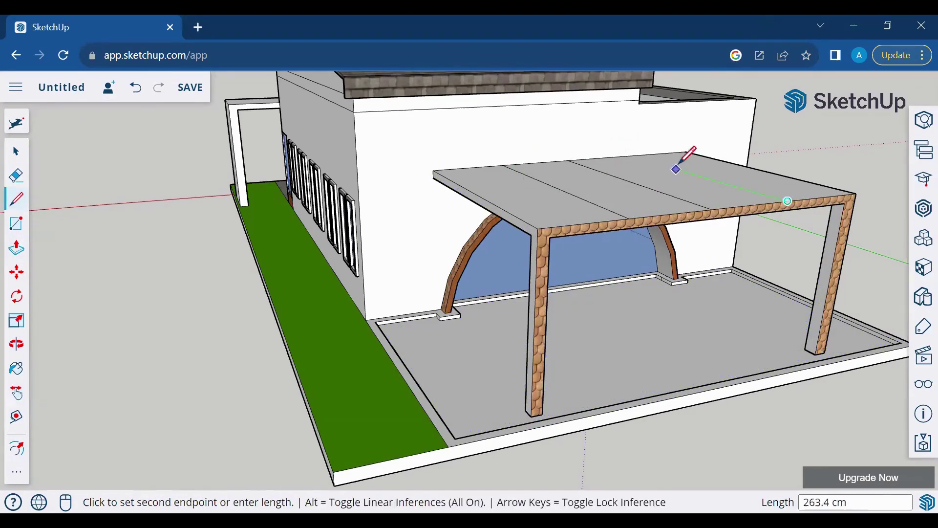
left_click(629, 155)
left_click(577, 222)
left_click(469, 169)
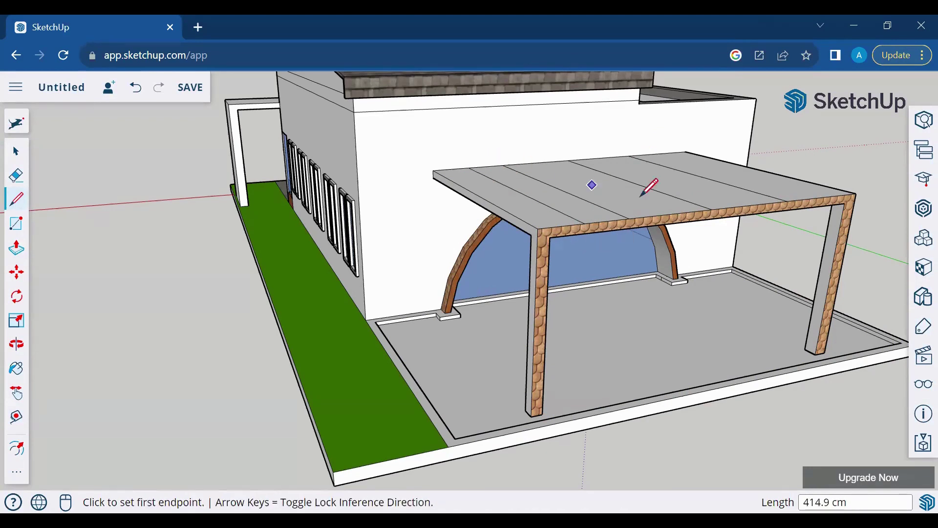
left_click(672, 213)
left_click(549, 162)
left_click(750, 205)
left_click(606, 158)
left_click(821, 196)
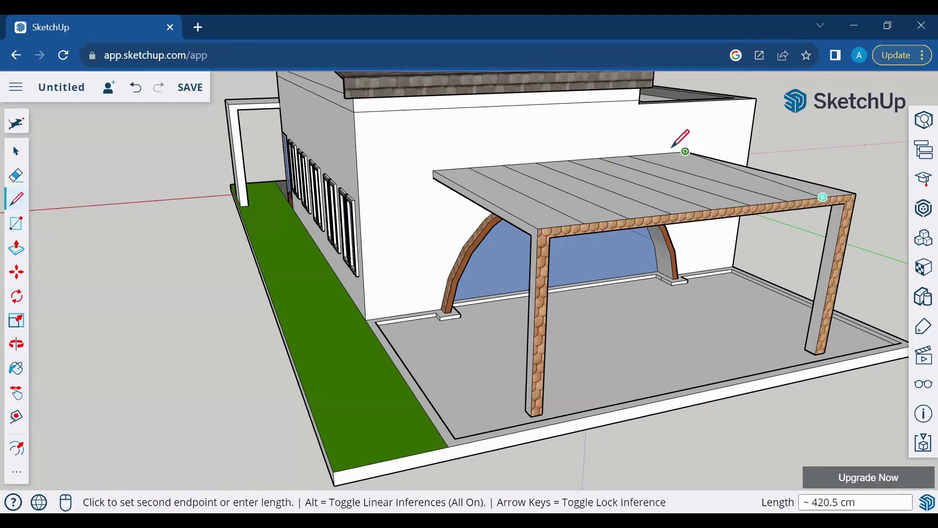
left_click(672, 153)
Step: Raise alternate roof strips 6.7 cm into slats
left_click(16, 248)
mouse_move(578, 226)
left_mouse_down()
mouse_move(629, 227)
mouse_move(543, 224)
left_mouse_up()
left_click(658, 213)
left_click(752, 198)
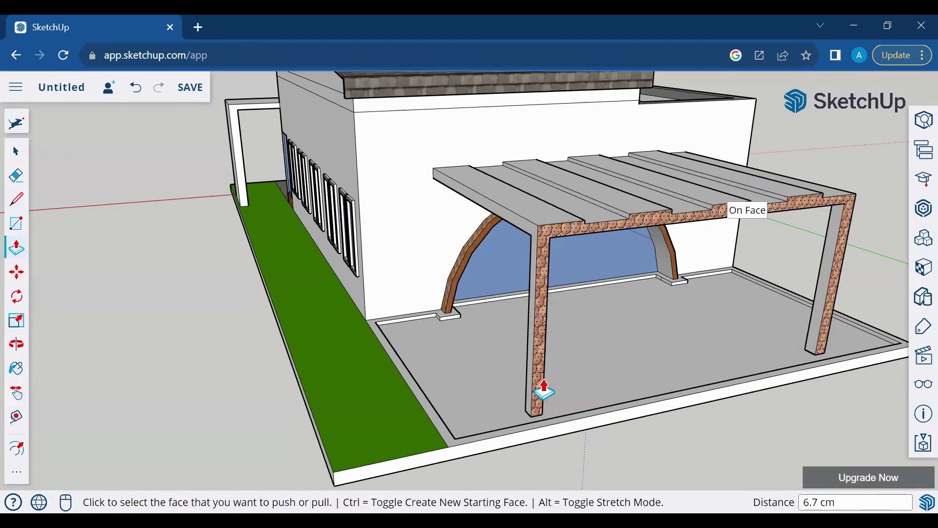
left_click(16, 367)
Step: Paint the front roof strip with a wood material and reposition its texture
scroll(774, 390, "down", 5)
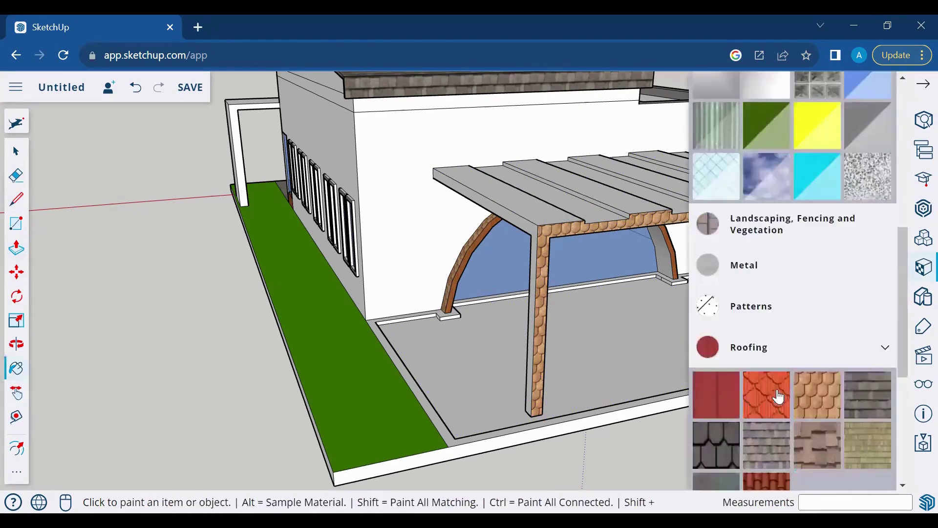
scroll(794, 380, "down", 5)
left_click(740, 360)
left_click(519, 182)
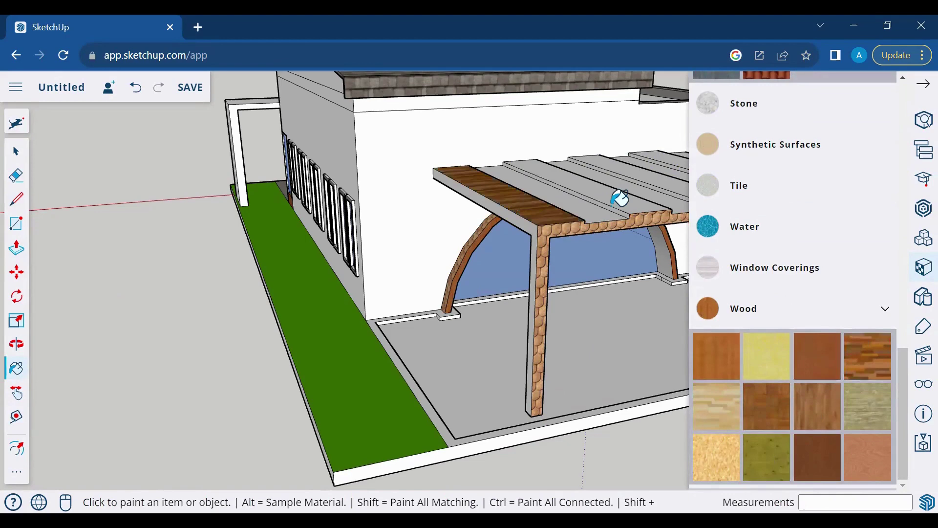
right_click(547, 208)
left_click(727, 416)
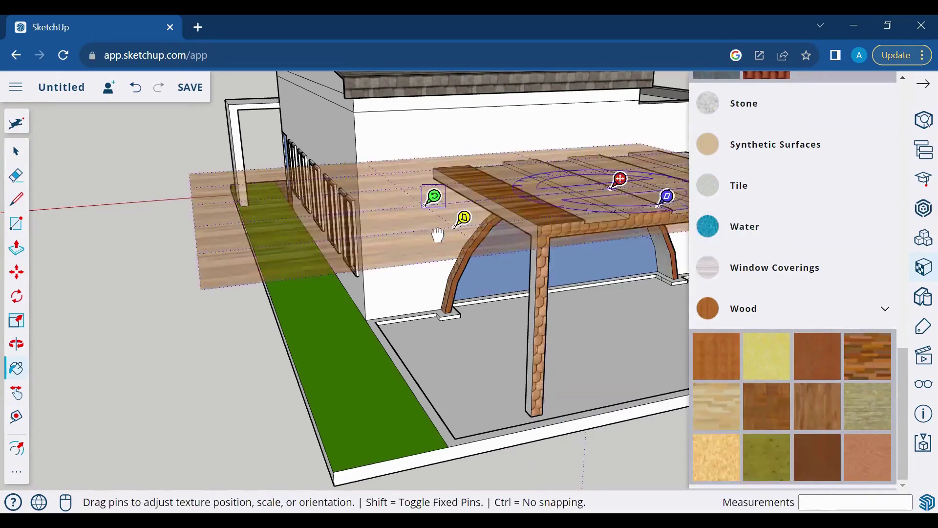
left_click_drag(438, 235, 523, 220)
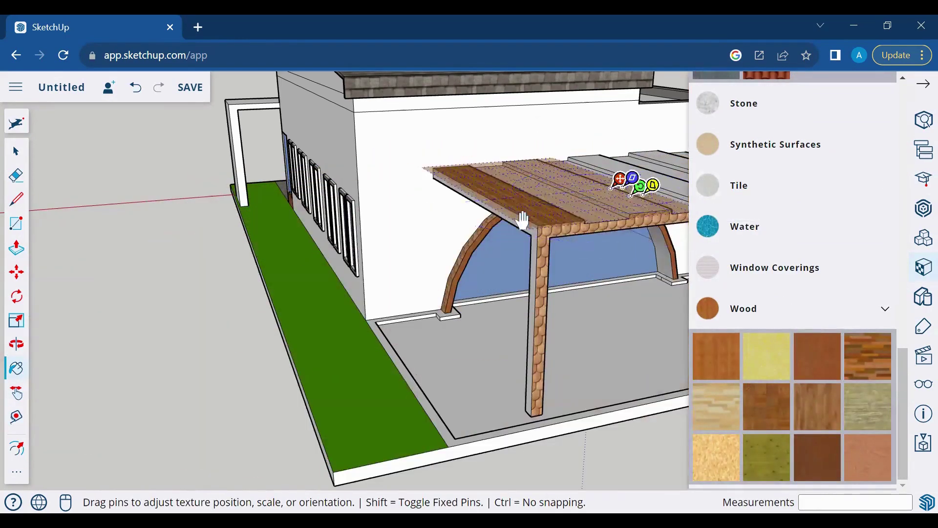
key("Return")
Step: Sample the Wood Floor Dark material from a slat and undo two extra wood paintings
left_click(16, 472)
left_click(123, 198)
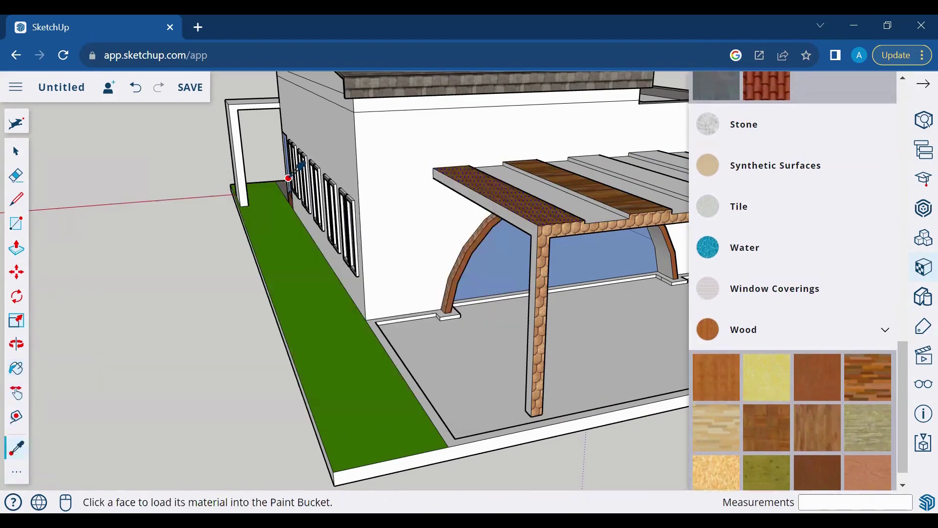
left_click(659, 185)
left_click(923, 81)
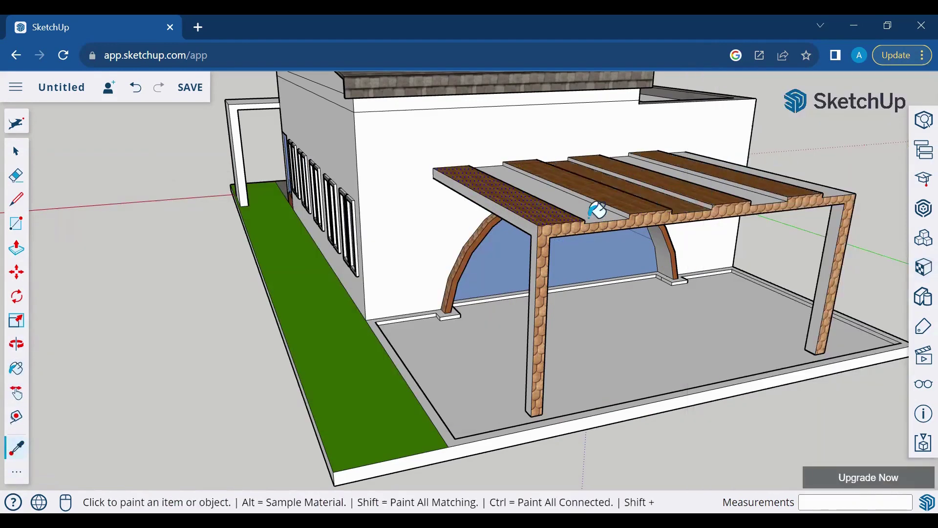
key("ctrl+z")
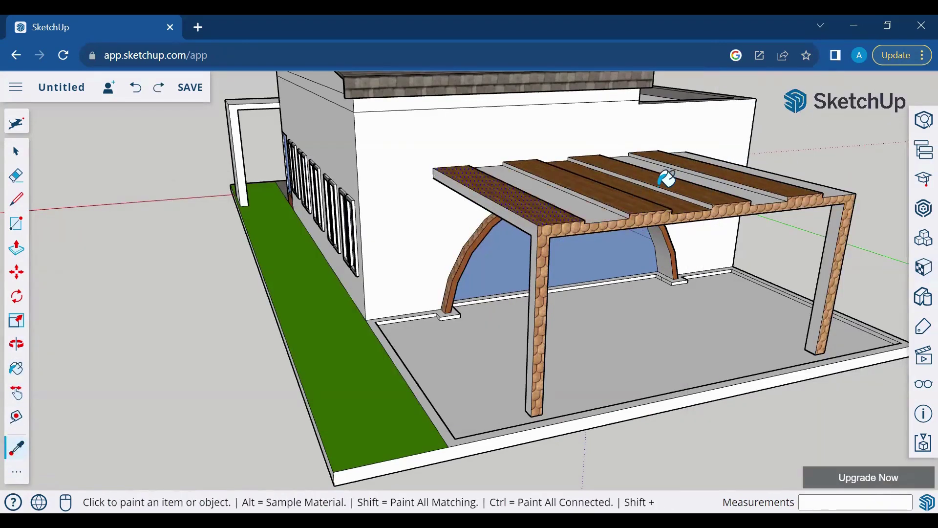
key("ctrl+z")
Step: Choose another material from the materials list, then orbit to face the pergola front
left_click(923, 267)
scroll(758, 329, "down", 1)
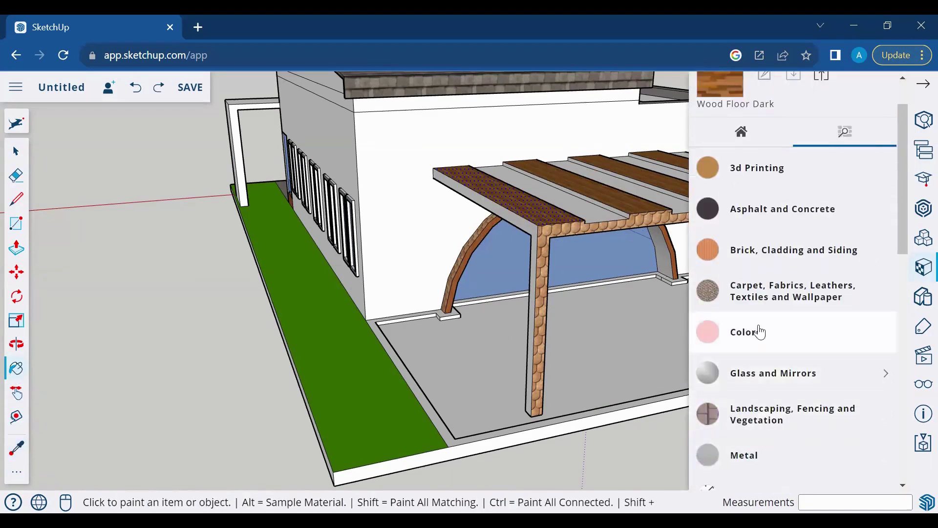
left_click(733, 410)
left_click(923, 82)
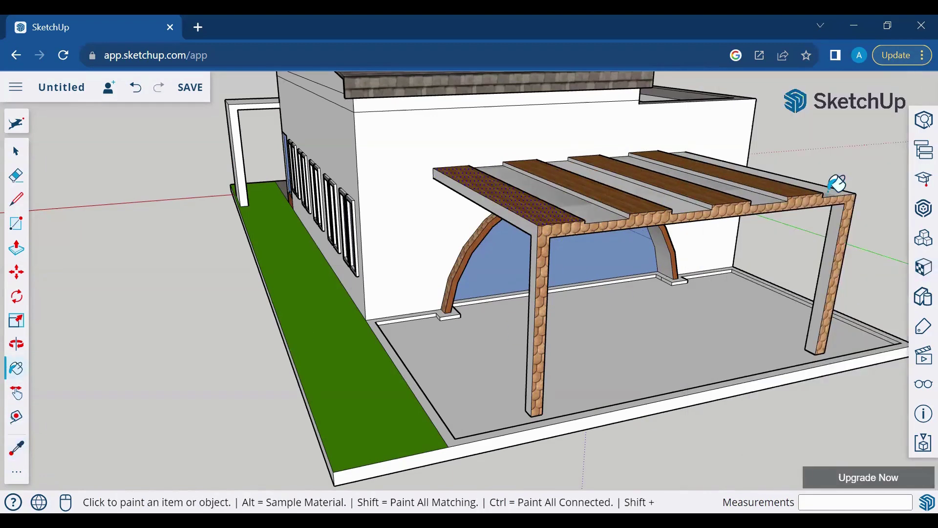
left_click(21, 350)
left_click_drag(421, 303, 860, 209)
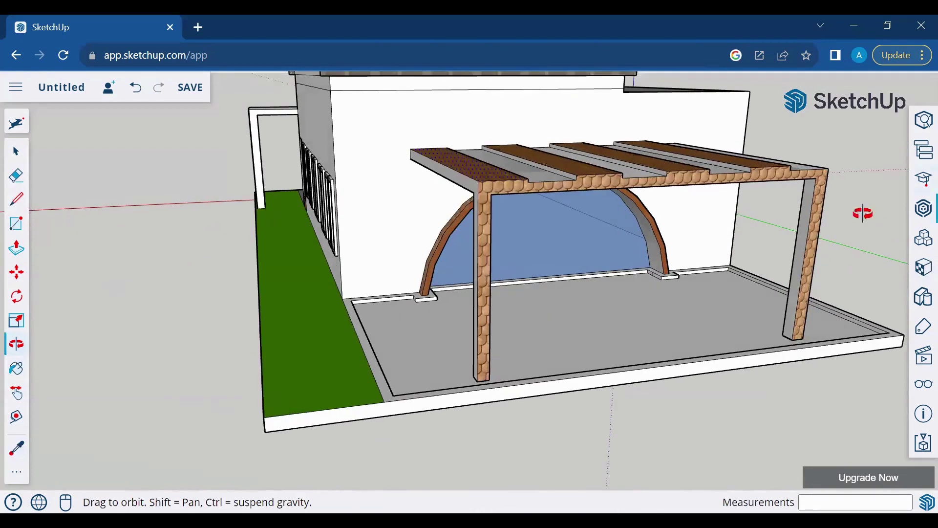
Step: Paint the porch floor inside the curb dark green
key("b")
left_click(746, 390)
scroll(806, 447, "down", 3)
left_click(868, 330)
left_click(651, 326)
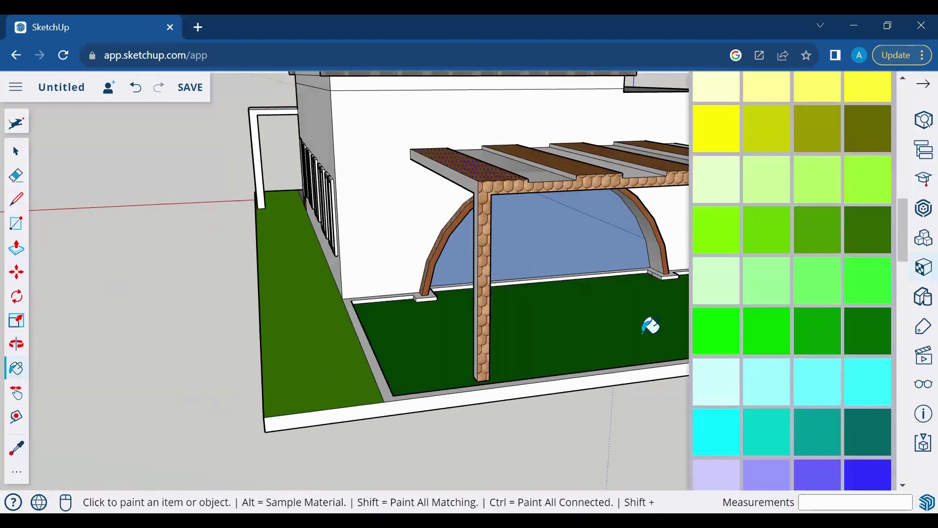
Step: Try Push/Pull on the floor border and floor face, cancelling both attempts
left_click(15, 263)
scroll(385, 383, "up", 3)
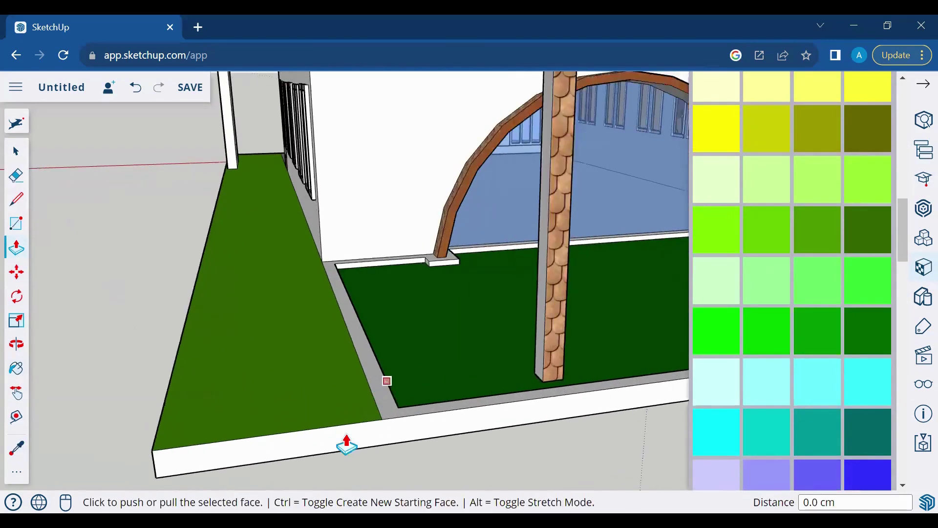
left_click(374, 391)
key("Escape")
left_click(445, 342)
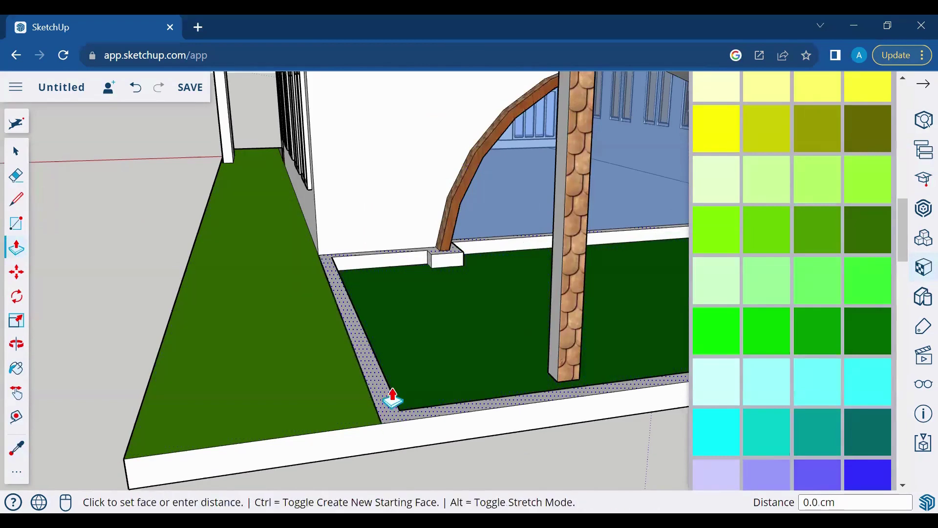
key("Escape")
left_click(923, 84)
Step: Paint the pergola post with the Cinder Block material
left_click(16, 368)
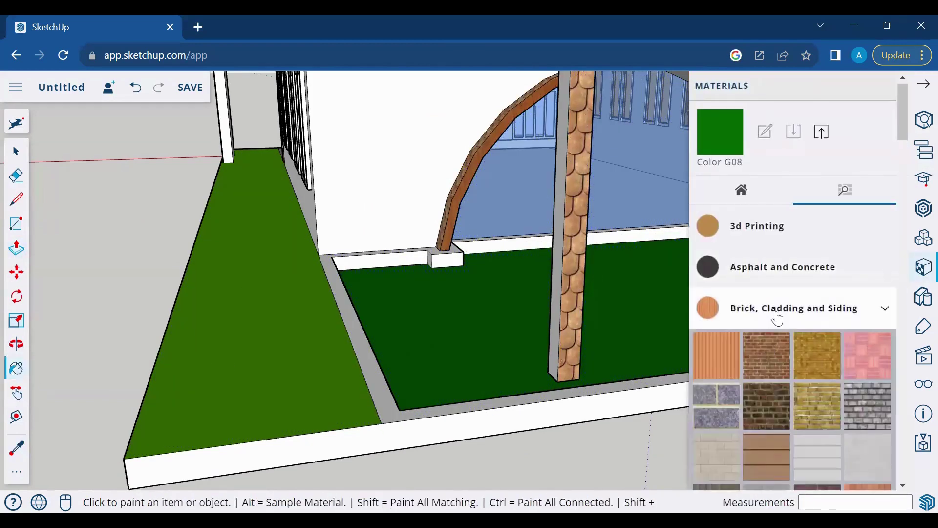
left_click(724, 455)
left_click(572, 344)
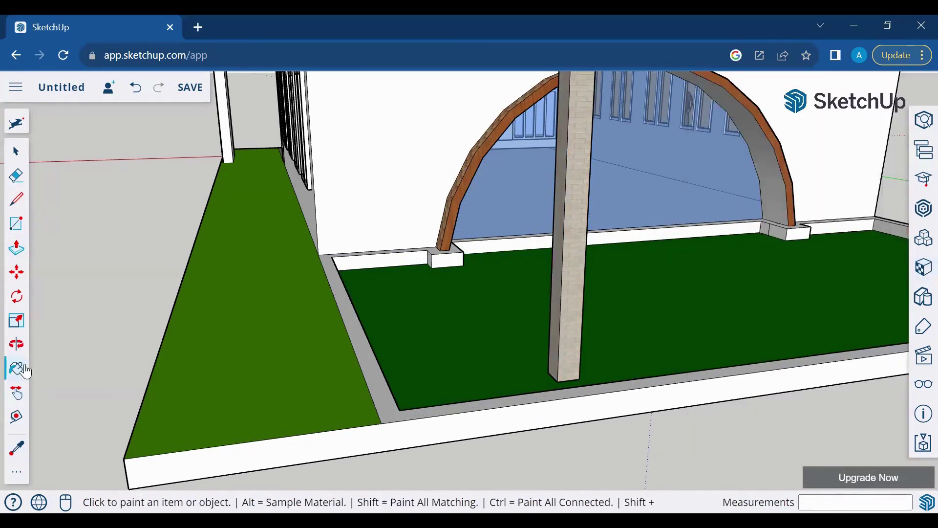
scroll(639, 248, "down", 5)
scroll(620, 285, "up", 2)
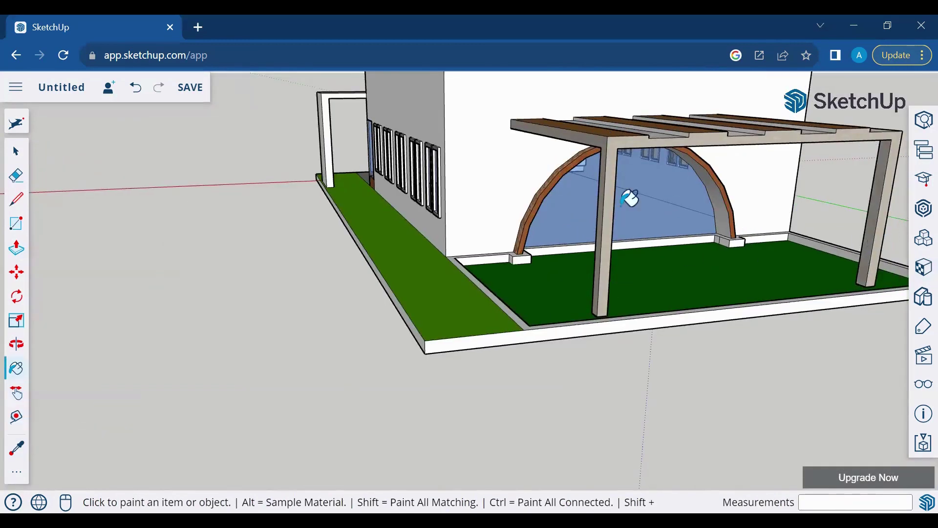
Step: Orbit around the pergola to inspect its side and roof
left_click(16, 343)
left_click_drag(274, 313, 377, 370)
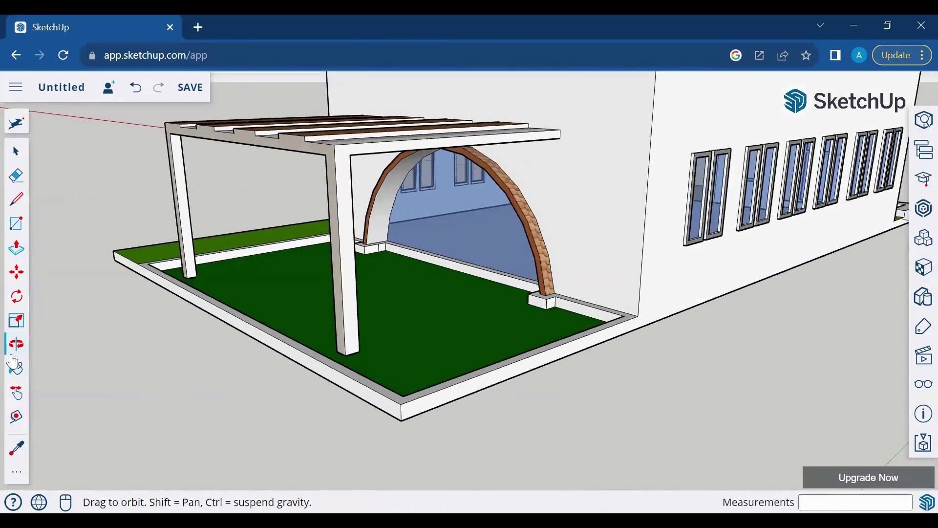
left_click(16, 367)
scroll(404, 237, "down", 2)
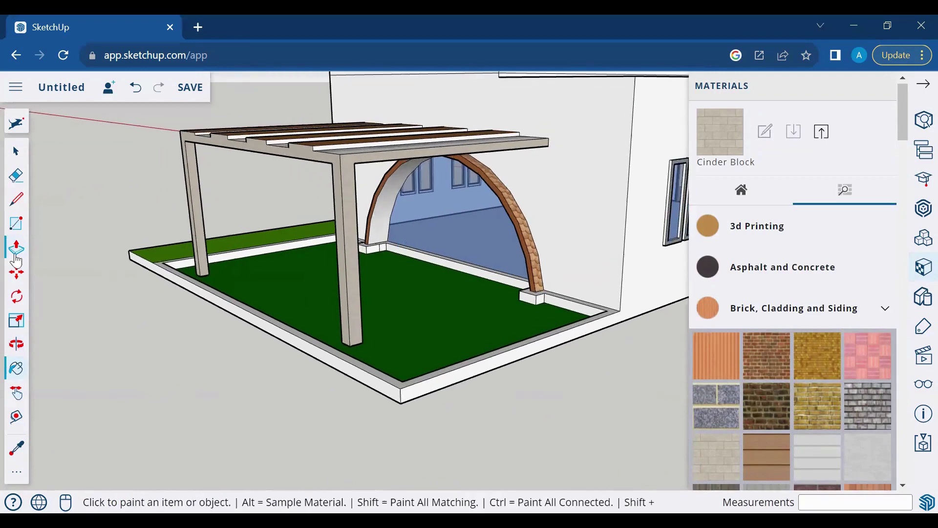
middle_click_drag(487, 232, 760, 377)
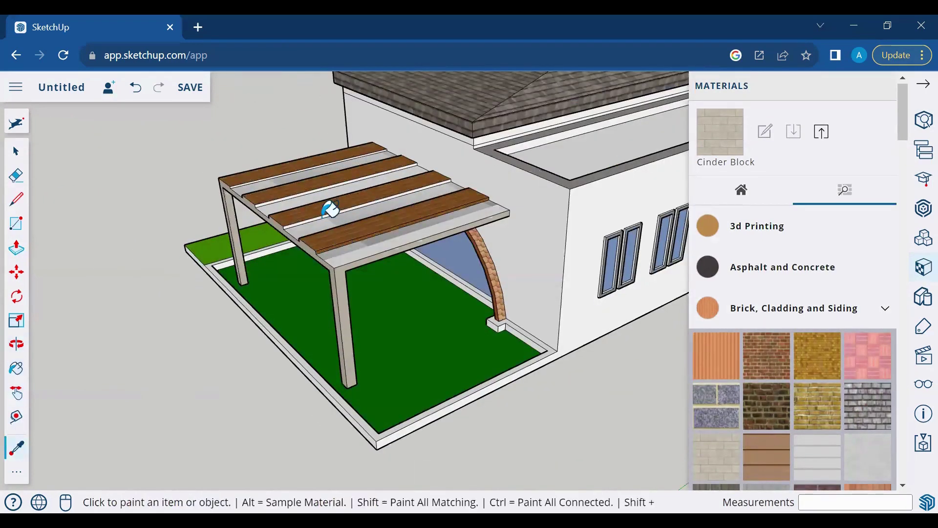
scroll(313, 185, "up", 2)
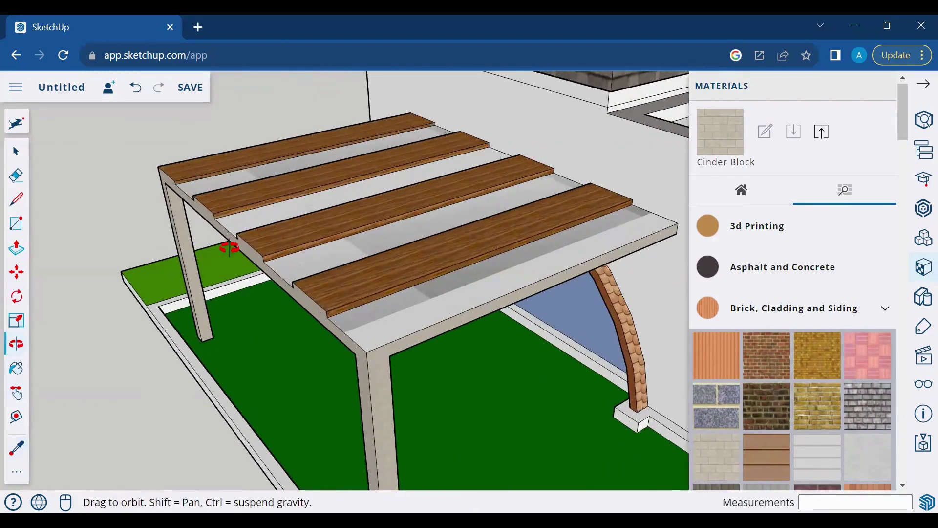
middle_click_drag(313, 185, 923, 92)
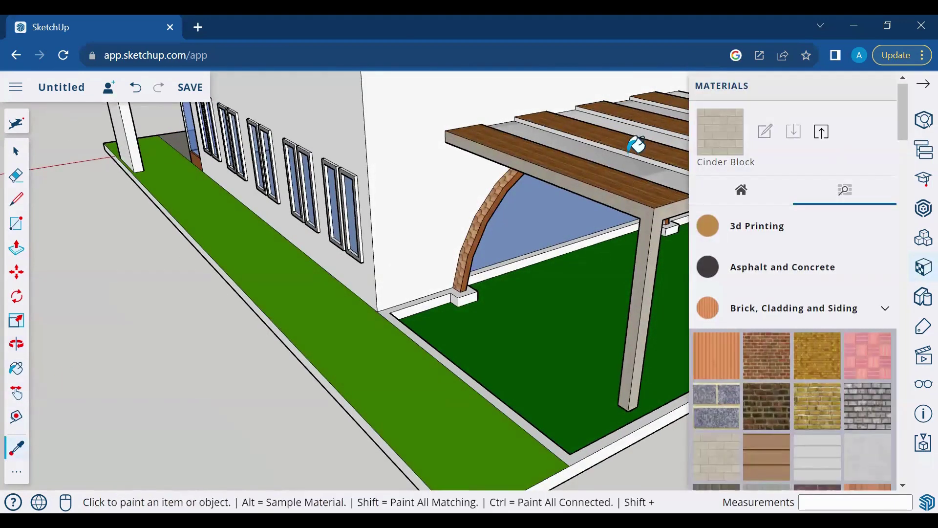
scroll(635, 123, "up", 2)
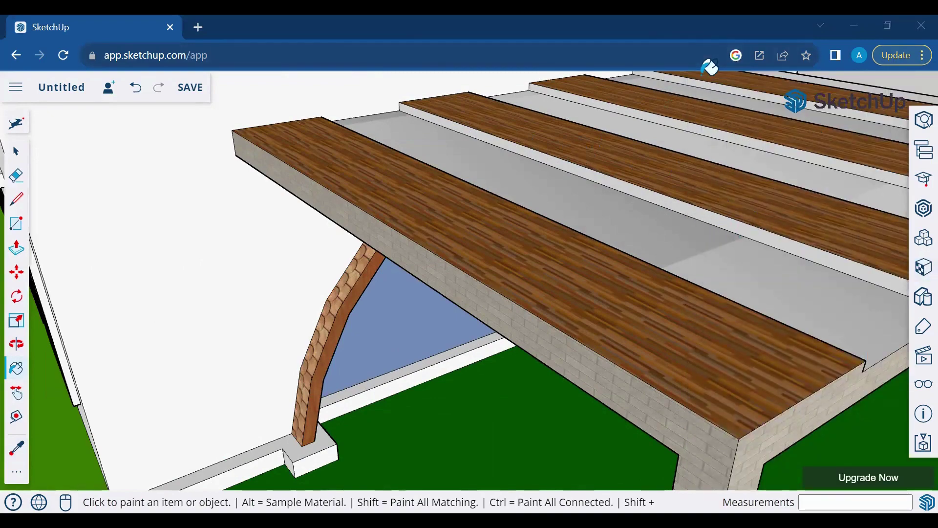
scroll(768, 88, "down", 3)
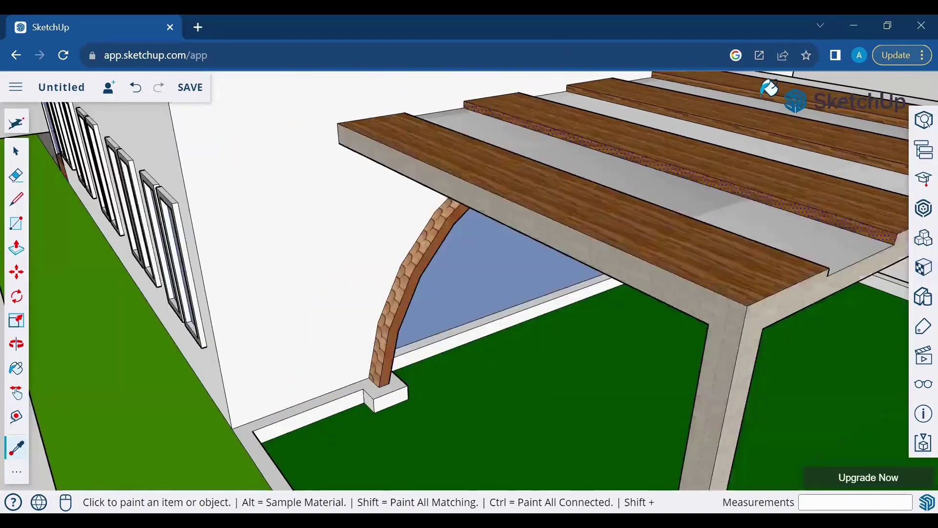
scroll(394, 209, "down", 3)
key("o")
mouse_move(394, 210)
left_mouse_down()
mouse_move(439, 222)
mouse_move(425, 314)
mouse_move(567, 307)
mouse_move(33, 250)
left_mouse_up()
Step: Paint the lawn curb and the arch's base block with Cladding Weathered
left_click(20, 367)
scroll(746, 233, "down", 5)
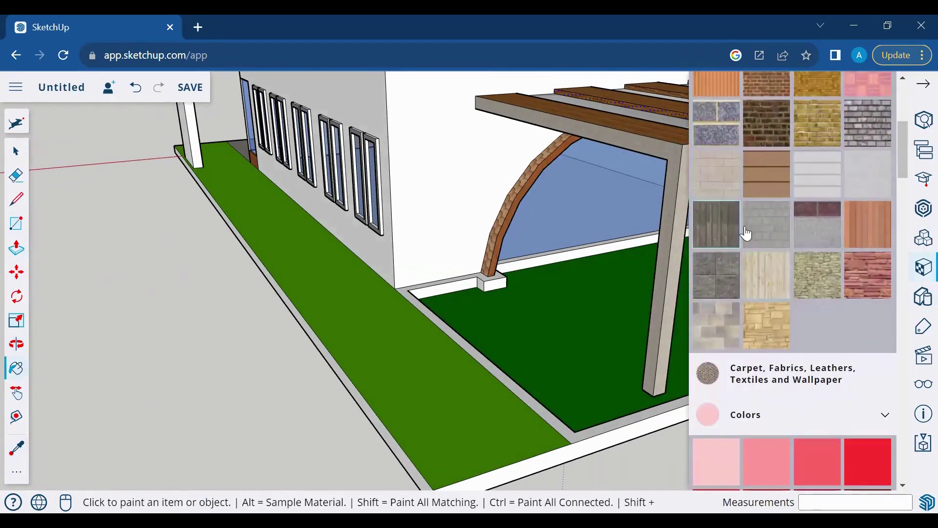
left_click(562, 427)
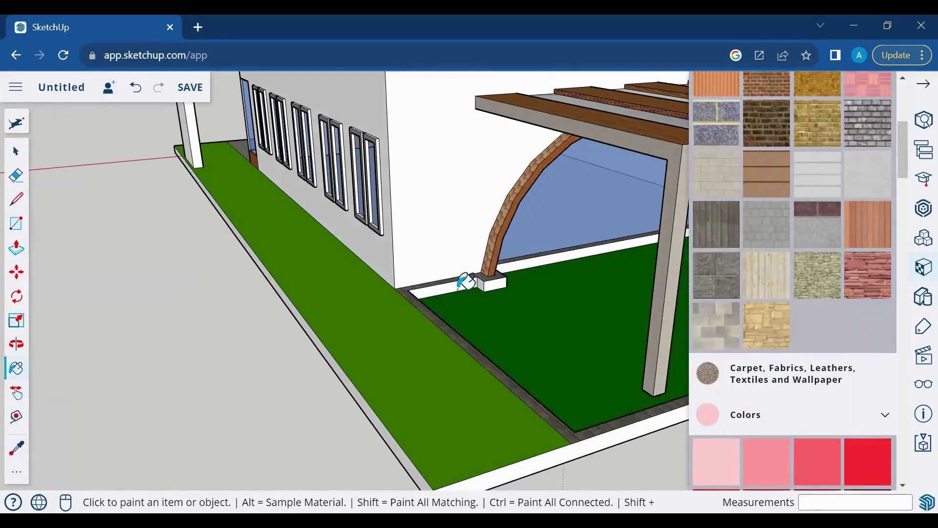
left_click(503, 278)
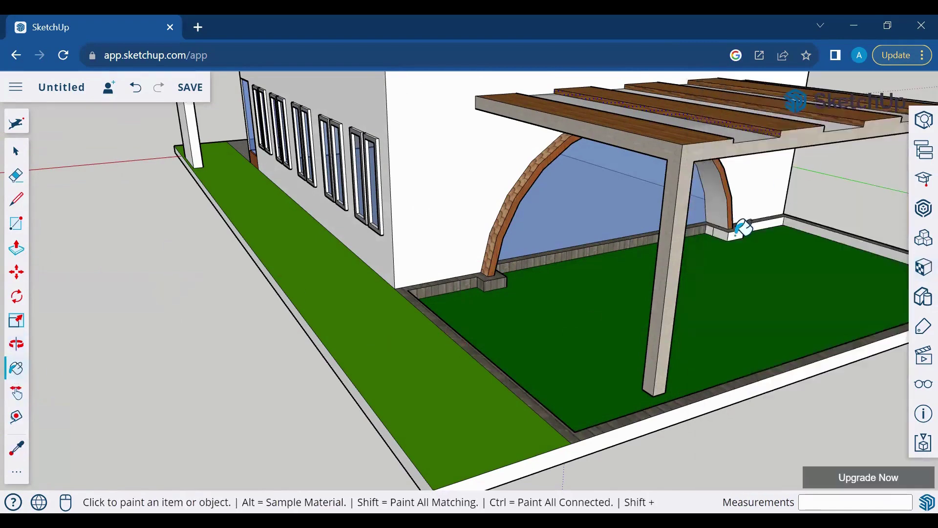
Step: Orbit around to check the result, then zoom to fit the whole house
middle_click_drag(127, 348, 127, 211)
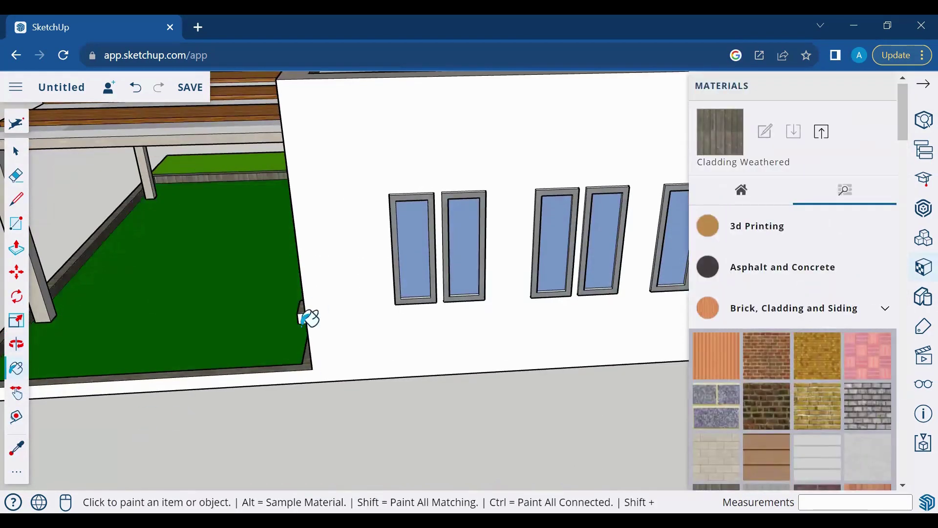
middle_click_drag(387, 306, 251, 247)
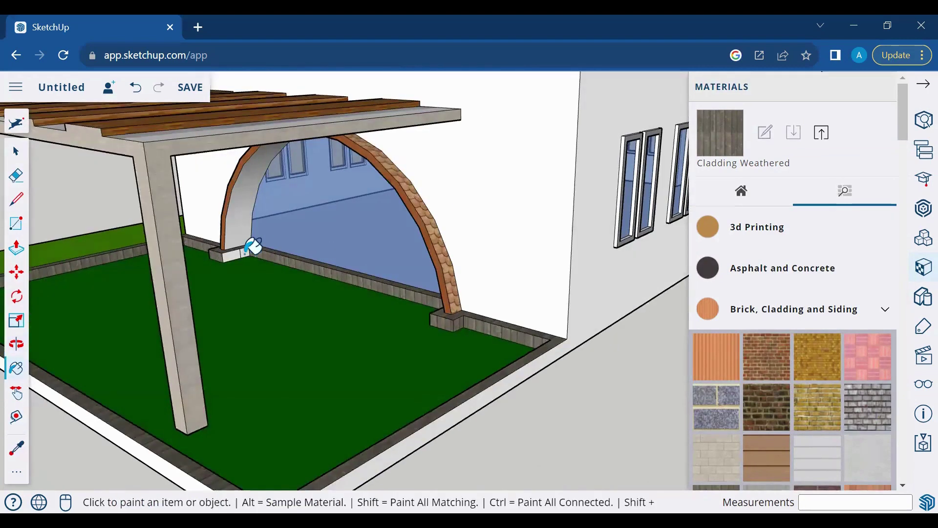
key("p")
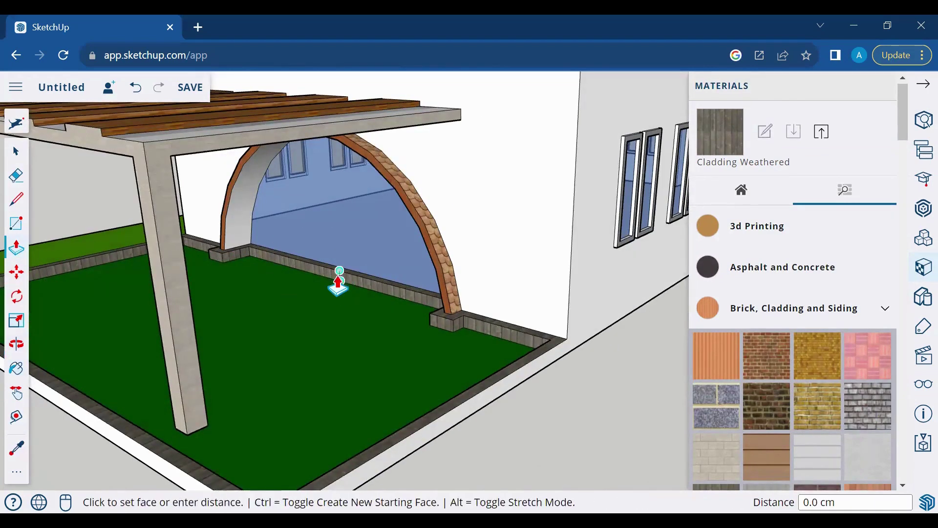
scroll(346, 299, "up", 5)
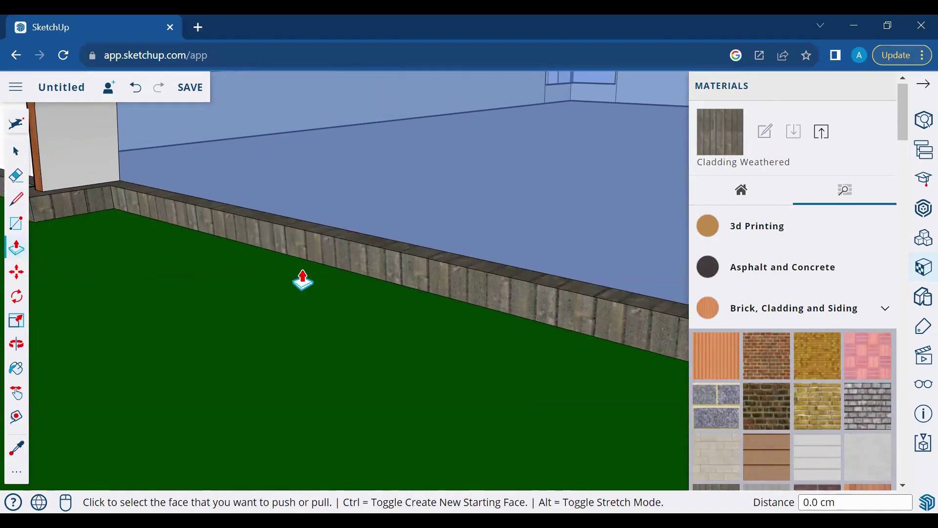
scroll(302, 278, "up", 3)
scroll(332, 276, "up", 3)
key("shift+z")
Step: Orbit to the house's front-left side and close the materials collection
key("q")
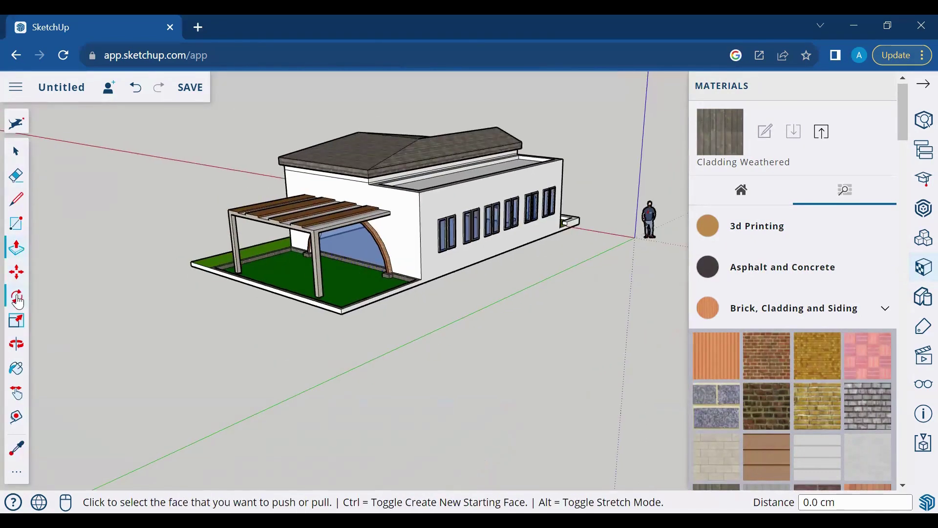
key("o")
mouse_move(234, 269)
left_mouse_down()
mouse_move(365, 327)
mouse_move(227, 272)
mouse_move(224, 310)
mouse_move(283, 342)
mouse_move(362, 300)
left_mouse_up()
left_click(923, 84)
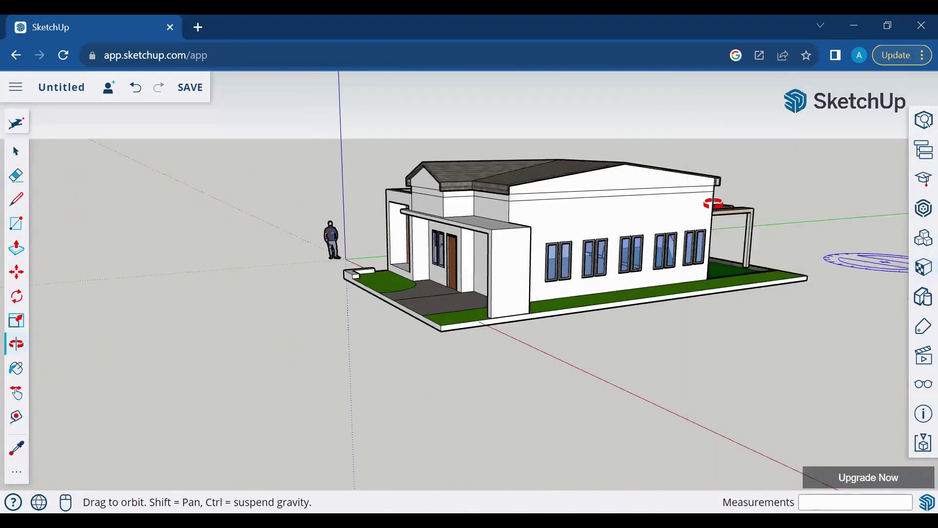
scroll(402, 168, "up", 5)
Step: Inset a border on the side gable face and push/pull it
left_click(16, 472)
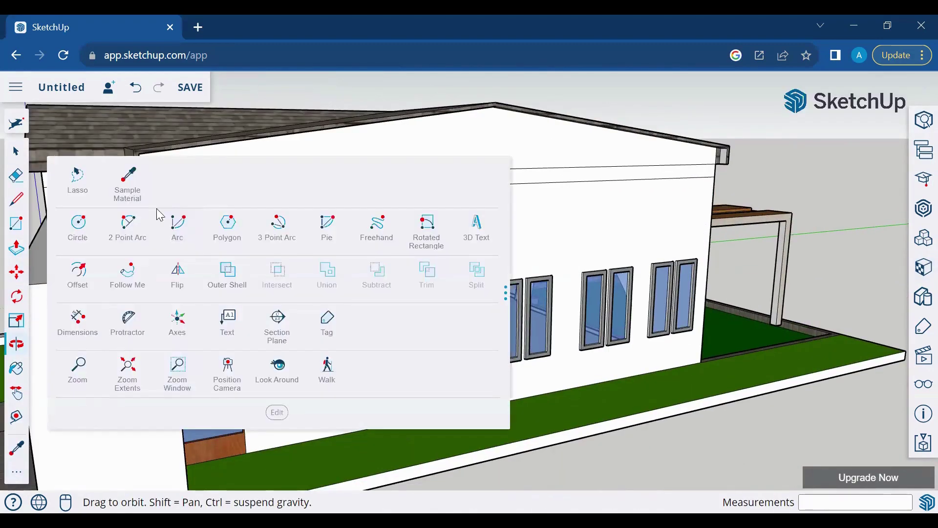
left_click(135, 294)
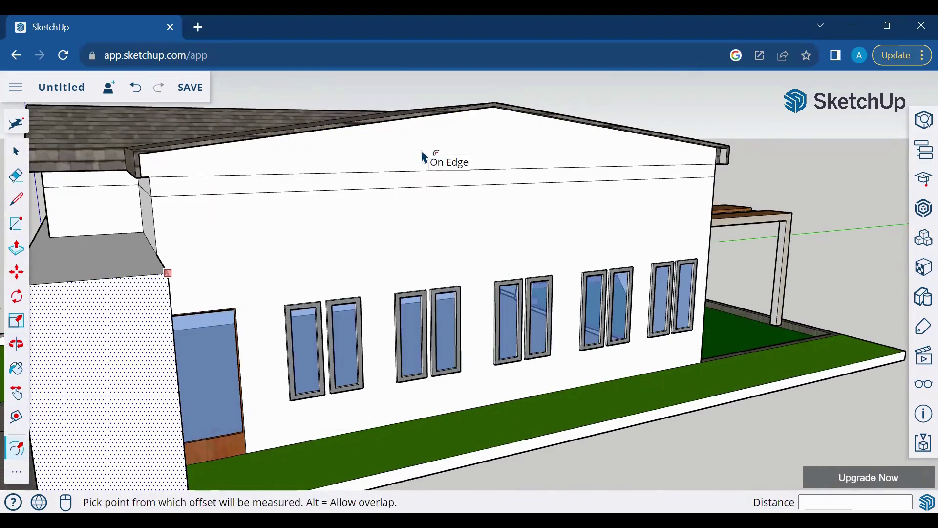
left_click(13, 152)
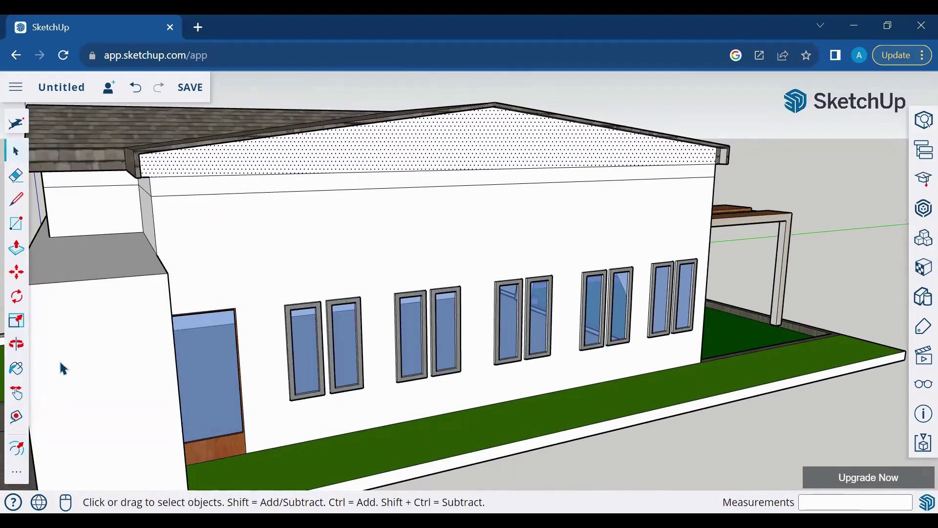
left_click(429, 170)
left_click(16, 248)
left_click(188, 178)
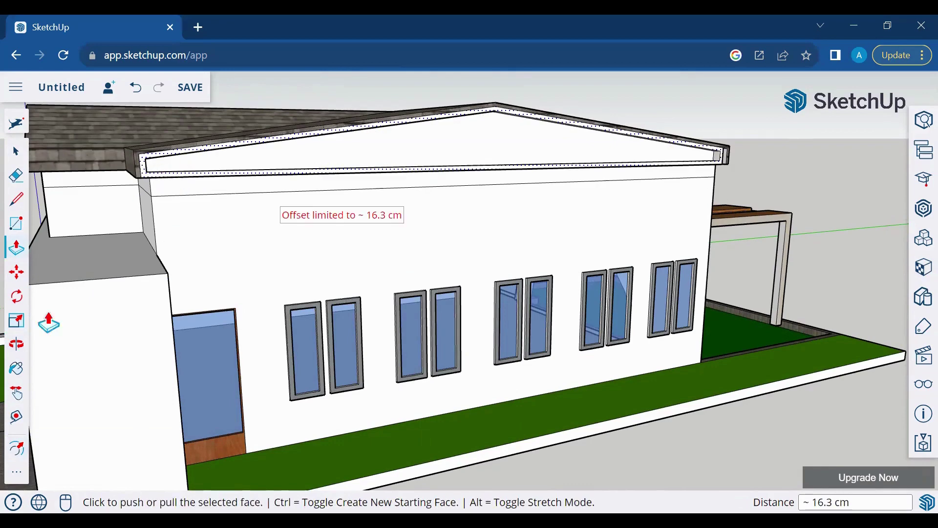
left_click(16, 343)
mouse_move(415, 405)
left_mouse_down()
mouse_move(148, 233)
mouse_move(452, 253)
left_mouse_up()
Step: Inset a matching border on the front gable face
key("f")
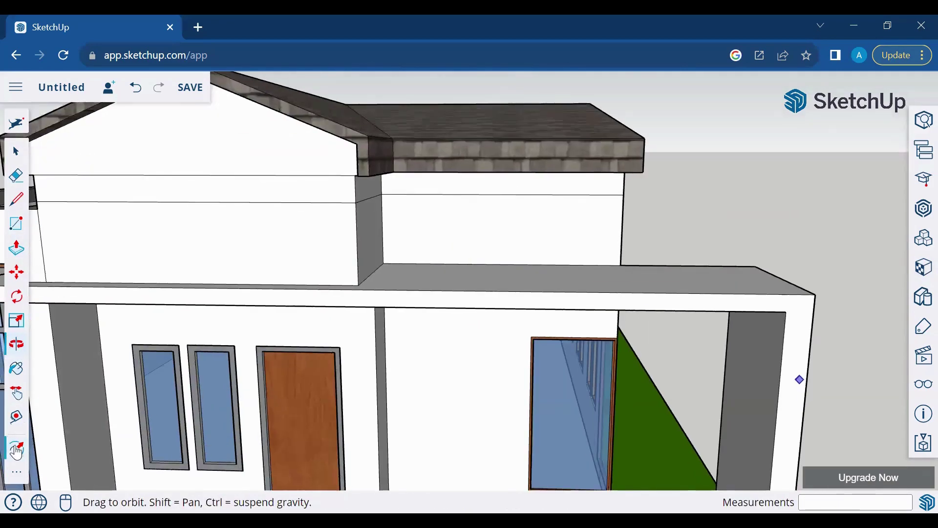
key("space")
key("f")
left_click(210, 168)
left_click(54, 172)
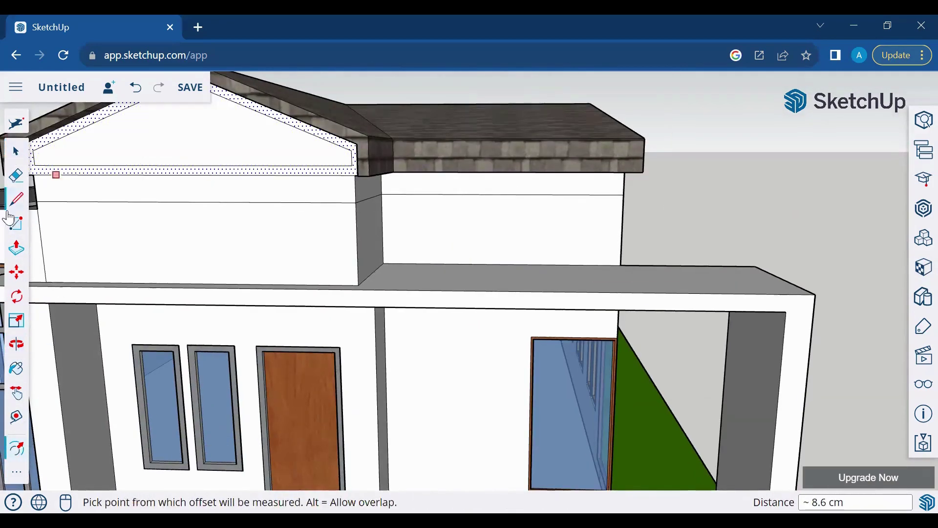
key("p")
scroll(195, 131, "up", 2)
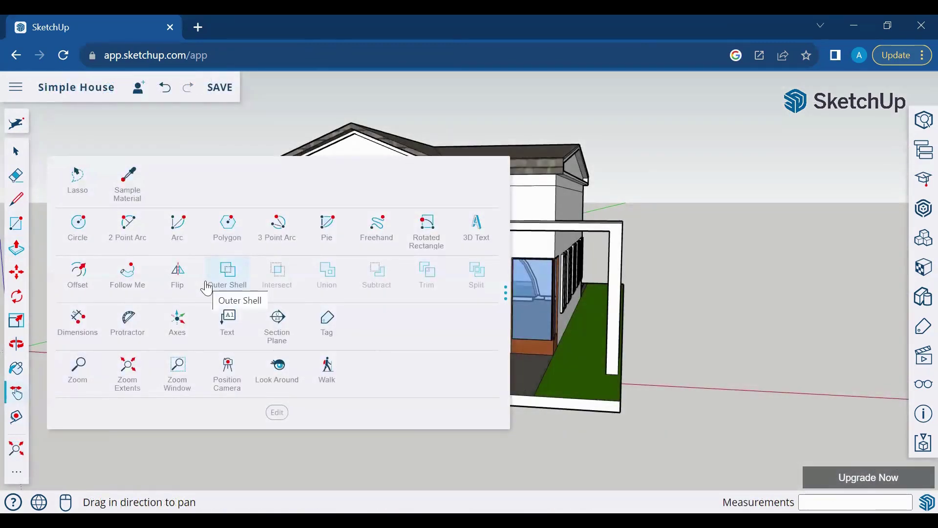
Step: Create 3D text '32' and move it onto the front gable
left_click(473, 230)
type("32")
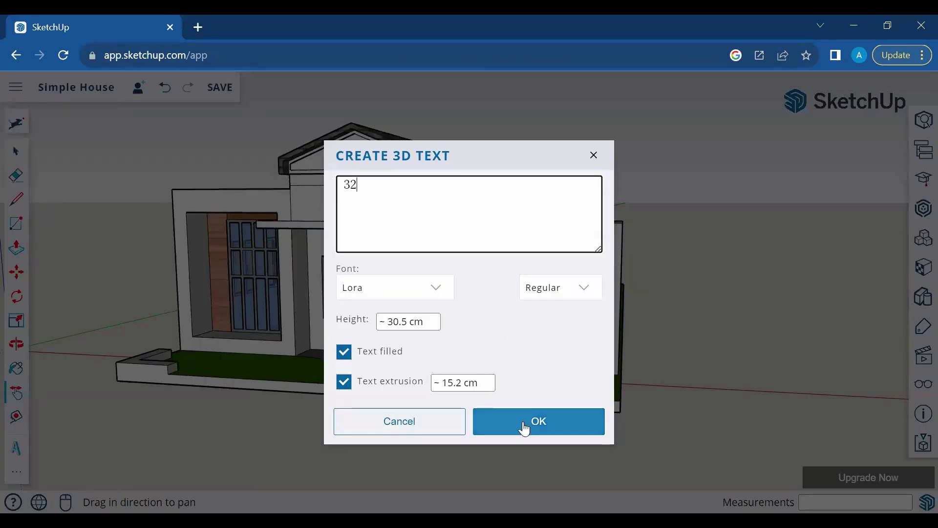
left_click(523, 424)
left_click(370, 156)
left_click(336, 435)
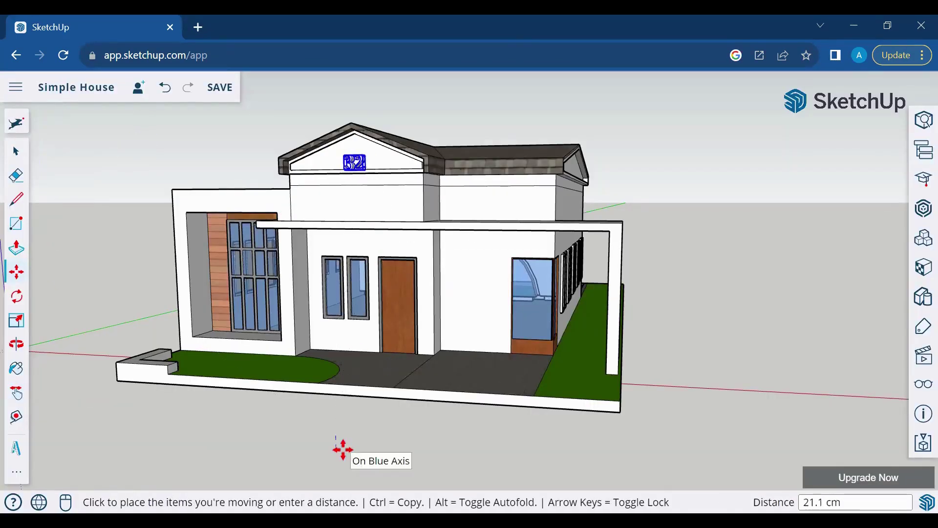
left_click(334, 437)
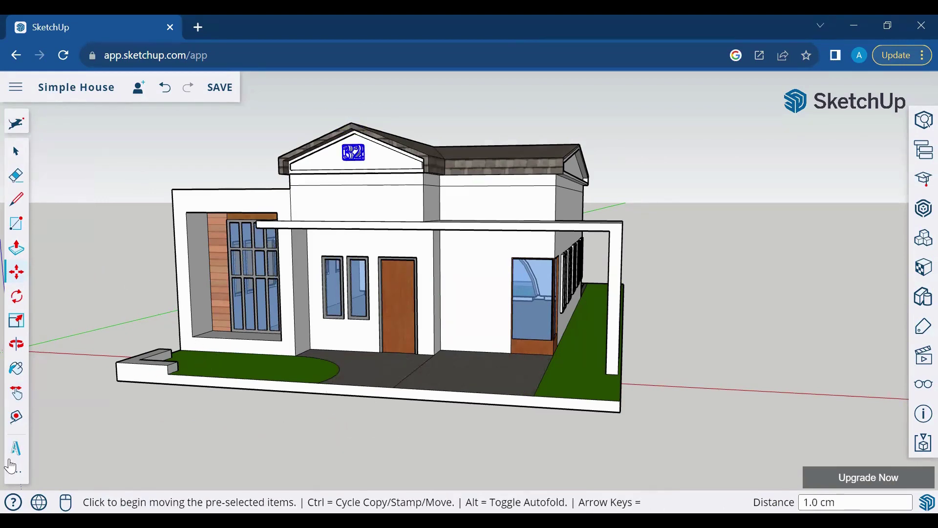
key("o")
left_click_drag(376, 236, 368, 299)
scroll(369, 300, "up", 3)
Step: Paint the 3D house number 32 with Ty_Red
left_click(16, 472)
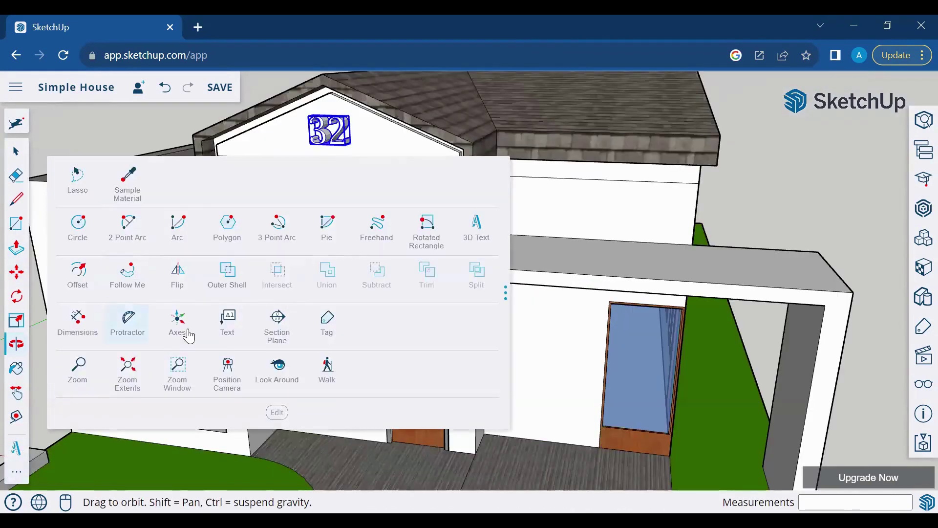
left_click(16, 367)
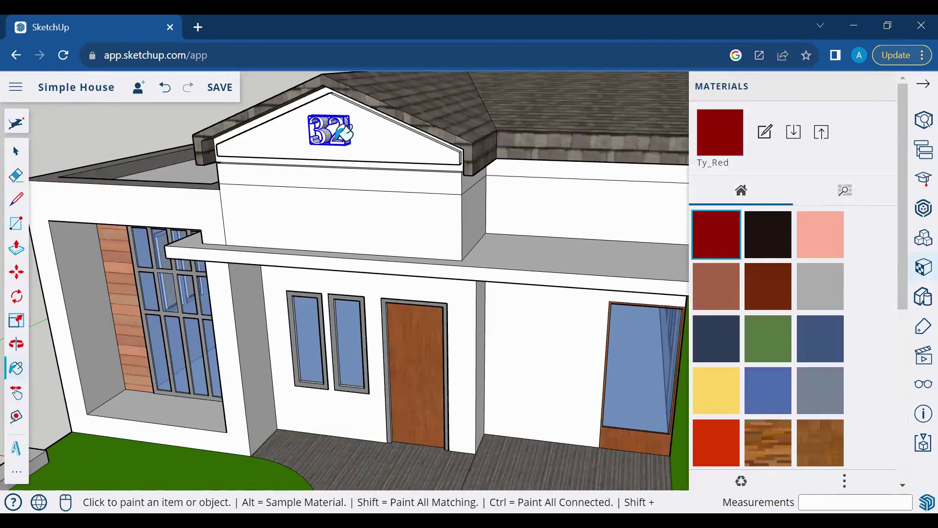
left_click(922, 87)
left_click(15, 151)
left_click(773, 160)
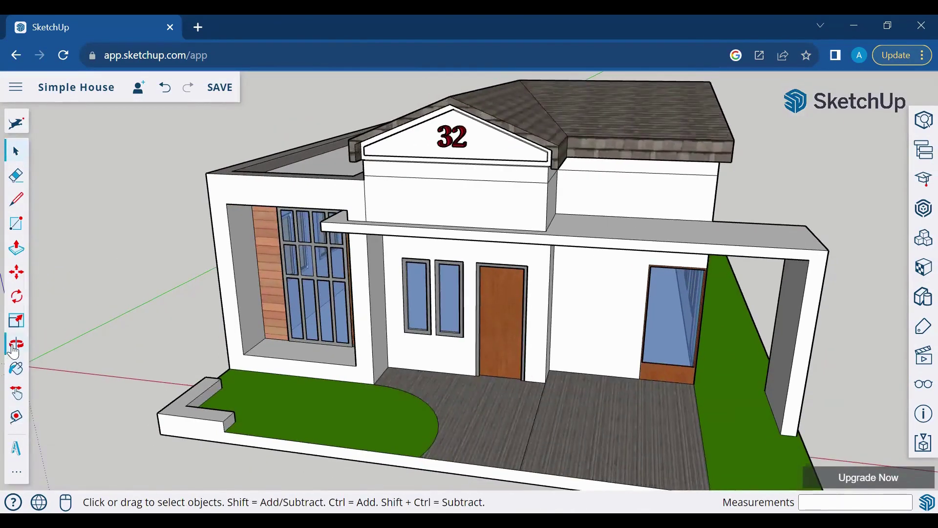
Step: Orbit to a lower frontal view and save the model
left_click(16, 344)
mouse_move(163, 450)
left_mouse_down()
mouse_move(197, 446)
mouse_move(104, 435)
mouse_move(417, 453)
mouse_move(310, 443)
mouse_move(404, 448)
mouse_move(366, 458)
mouse_move(171, 446)
mouse_move(439, 469)
mouse_move(780, 425)
mouse_move(821, 442)
mouse_move(596, 434)
mouse_move(734, 433)
mouse_move(662, 364)
mouse_move(142, 435)
left_mouse_up()
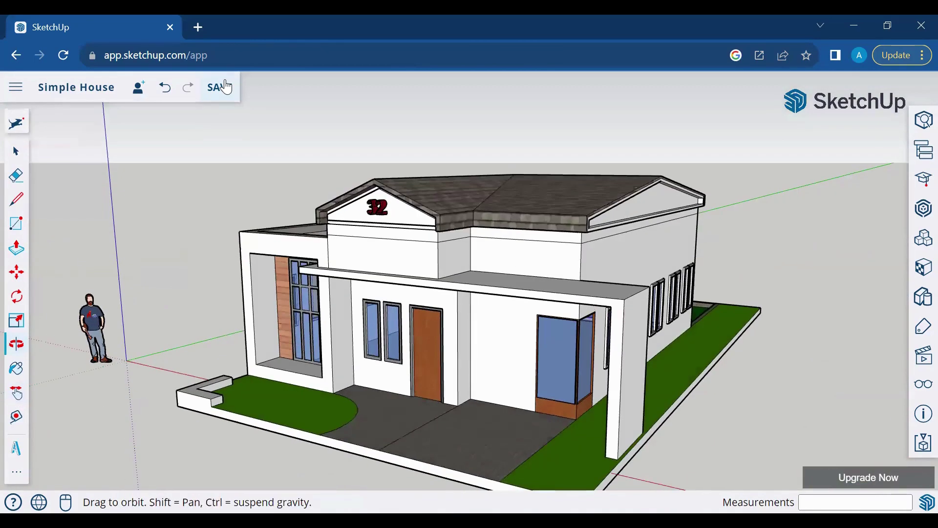
left_click(219, 87)
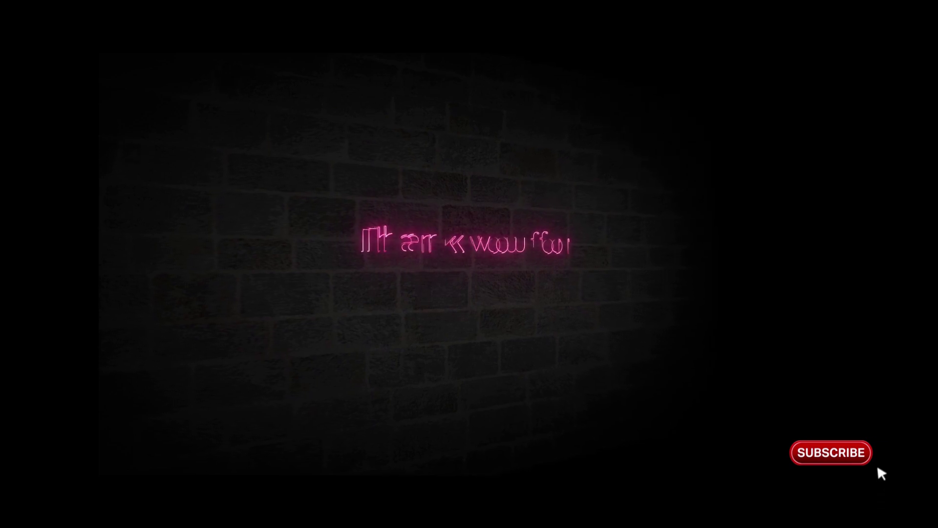